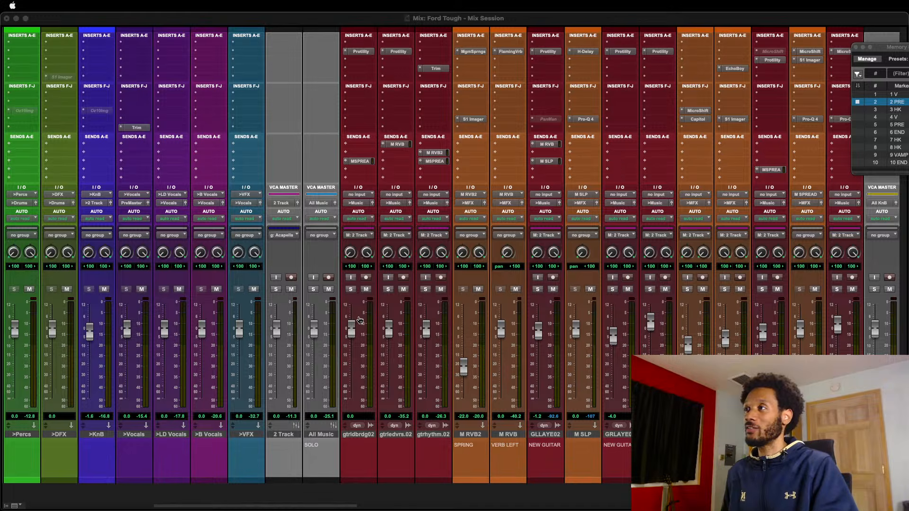
# - Look over the music, bass and drum tracks in the Mix window, then switch to the Edit window
pyautogui.click(463, 268)
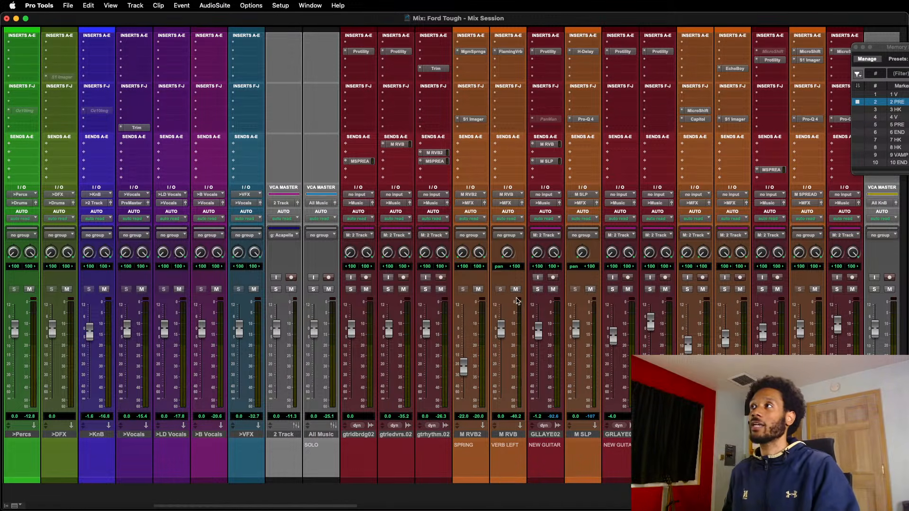
pyautogui.hscroll(15, 502, 279)
pyautogui.hscroll(-15, 506, 268)
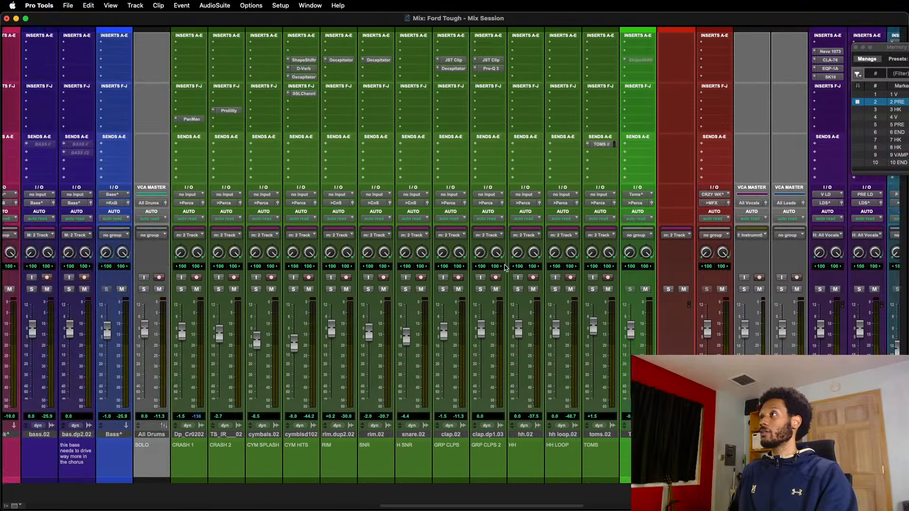
pyautogui.press('super+equal')
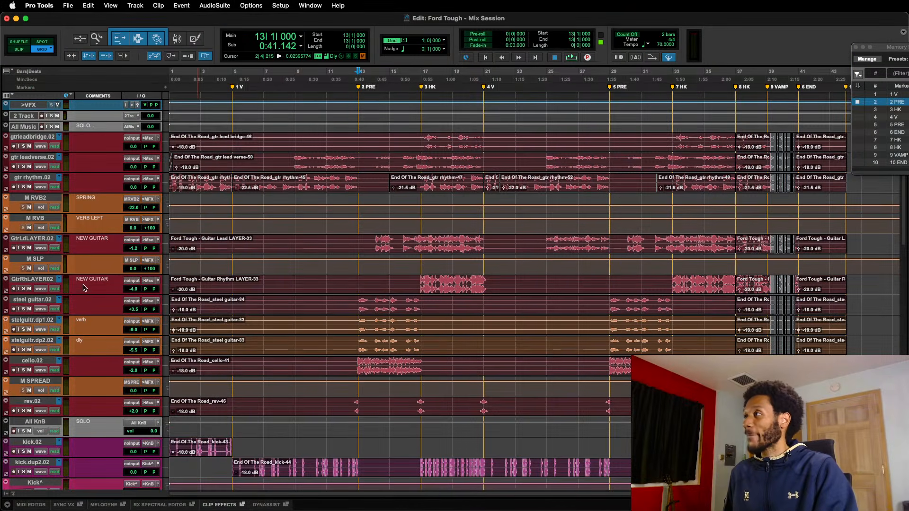
pyautogui.press('super+equal')
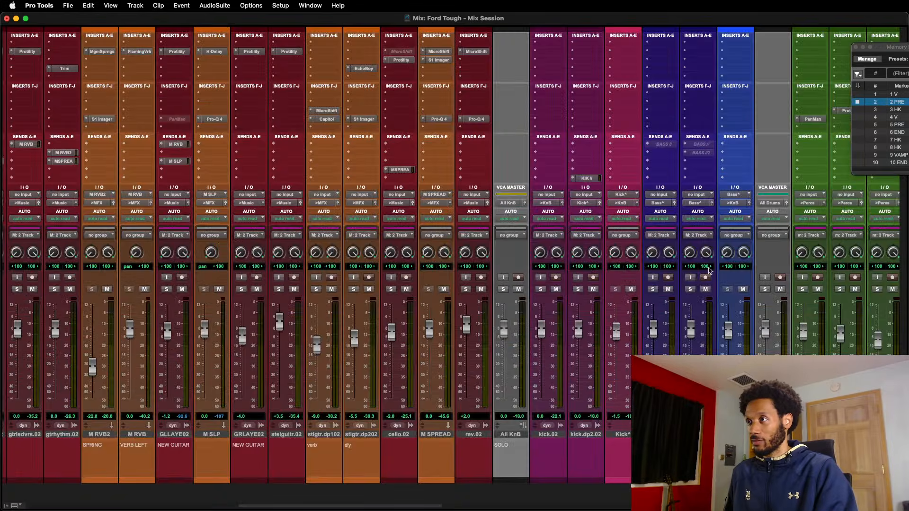
pyautogui.press('super+equal')
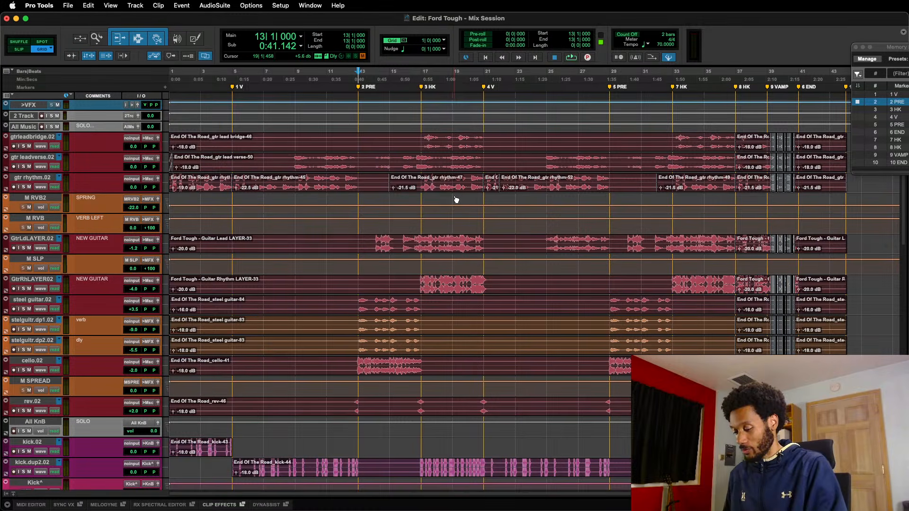
pyautogui.hotkey('alt', 'shift', 'i')
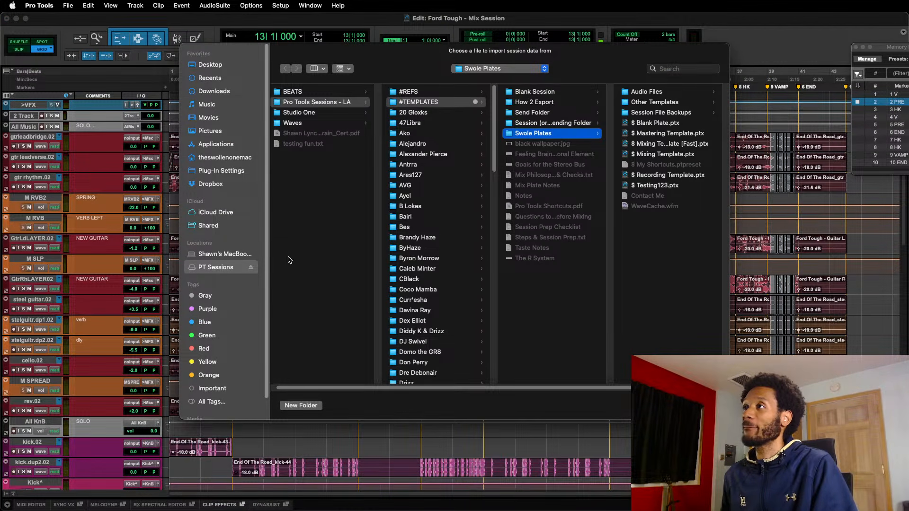
pyautogui.click(656, 154)
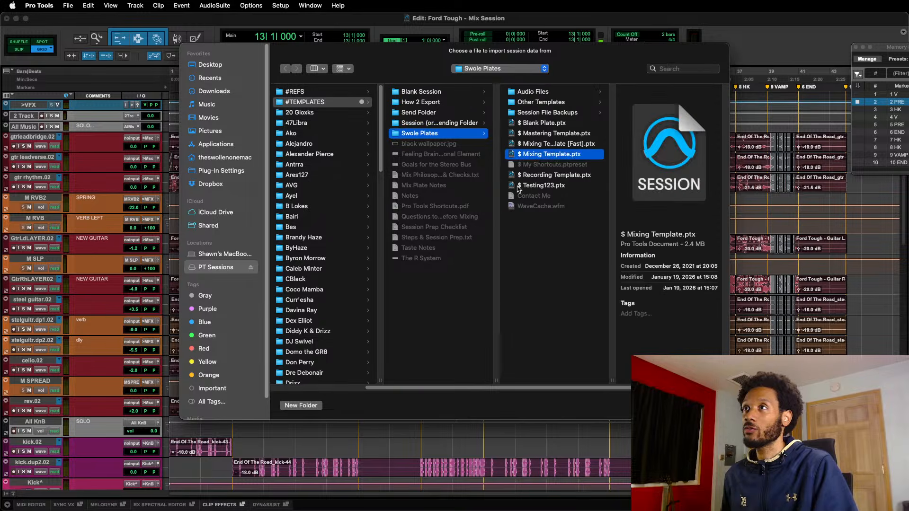
pyautogui.press('Return')
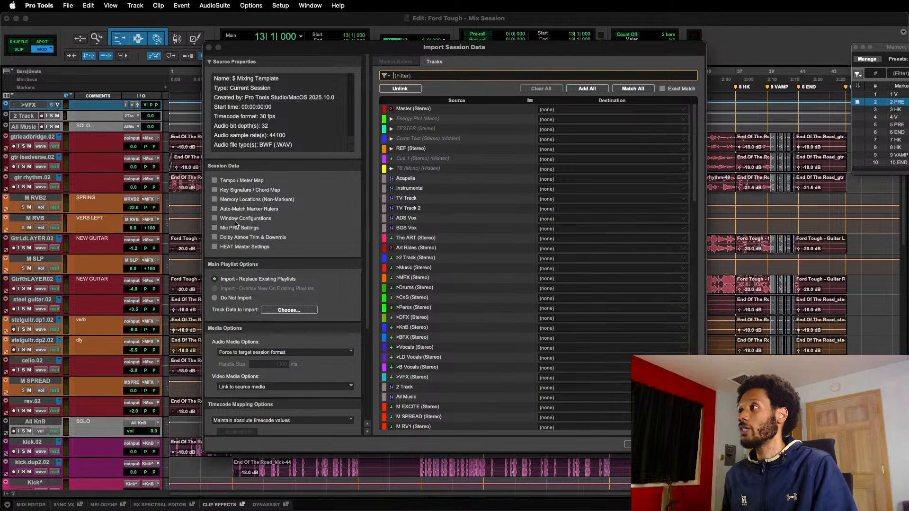
pyautogui.press('Escape')
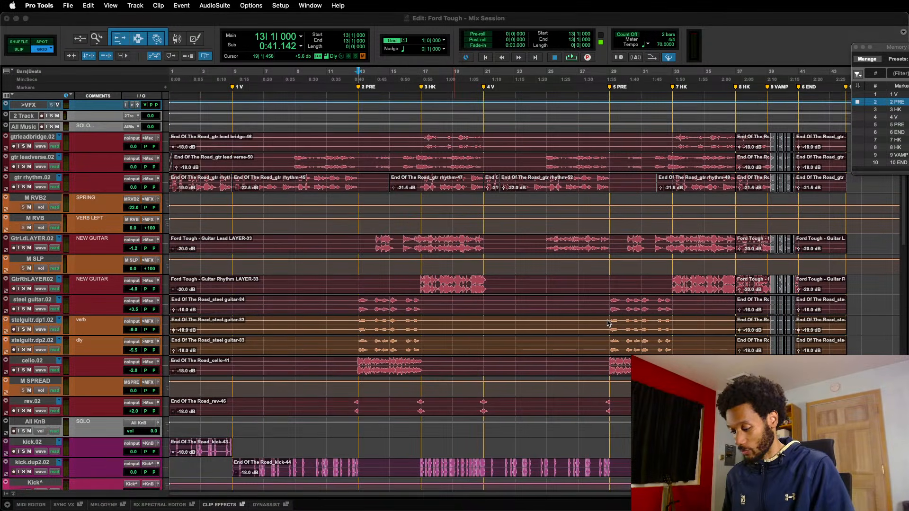
# - Show the window configurations list, move it beneath the memory locations, and recall the $ Mix 2 layout
pyautogui.press('super+alt+j')
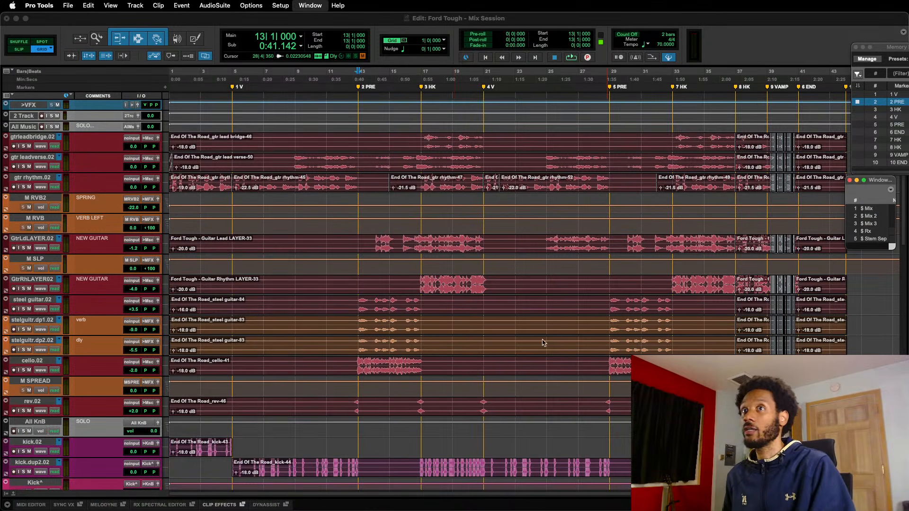
pyautogui.click(871, 217)
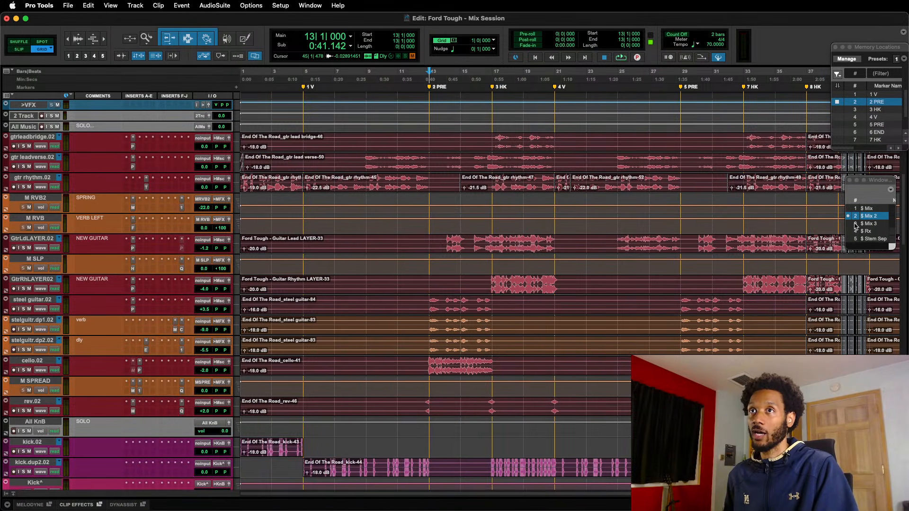
pyautogui.click(867, 209)
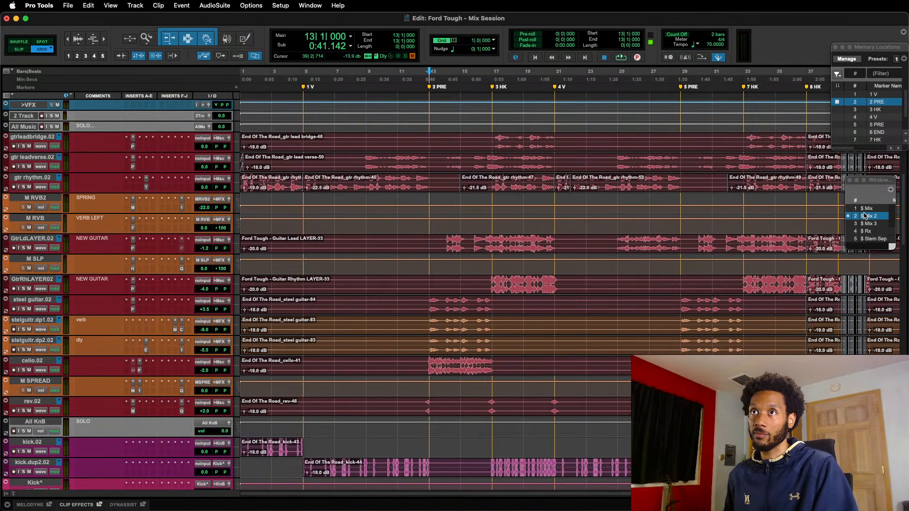
pyautogui.moveTo(868, 181); pyautogui.dragTo(884, 156)
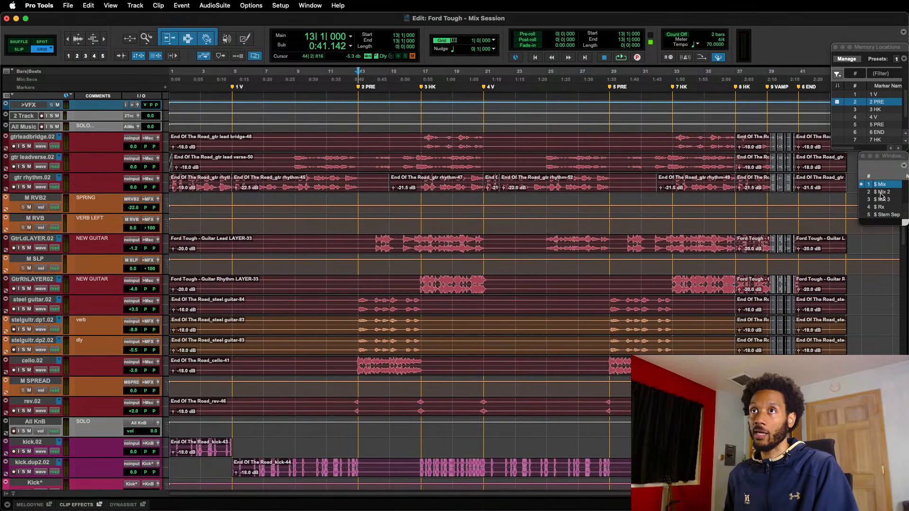
pyautogui.press('KP_Decimal')
pyautogui.press('KP_2')
pyautogui.press('KP_Multiply')
# - Add the stereo Magma StressBox plug-in to the second insert slot of the LDS^ track
pyautogui.scroll(-15, 227, 341)
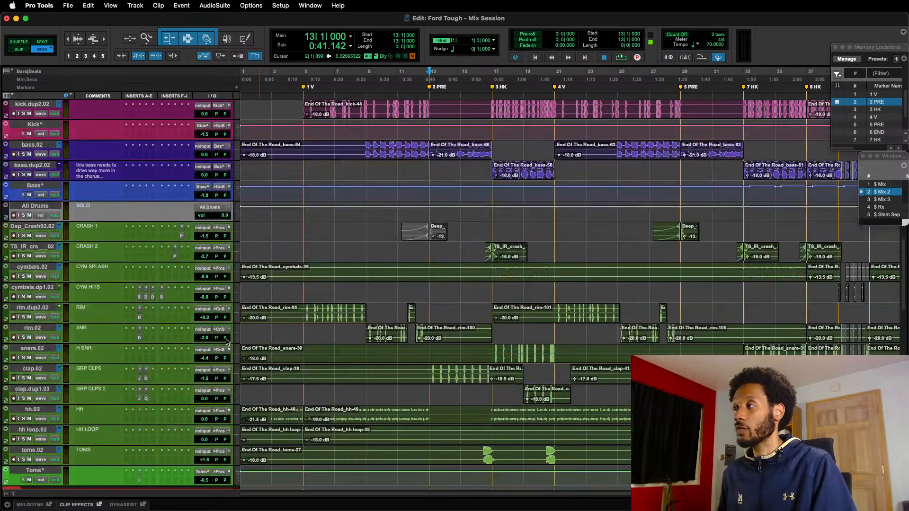
pyautogui.scroll(-9, 227, 341)
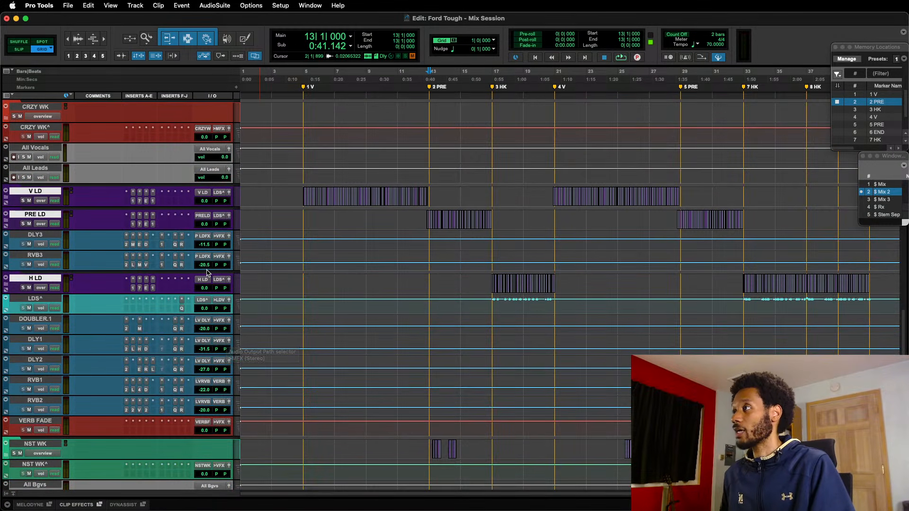
pyautogui.click(134, 312)
pyautogui.write('STRESS BO')
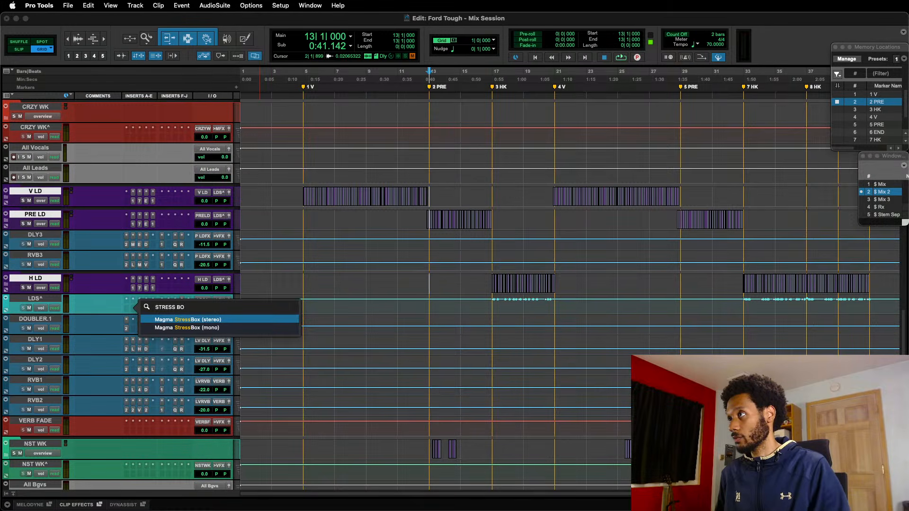
pyautogui.press('Return')
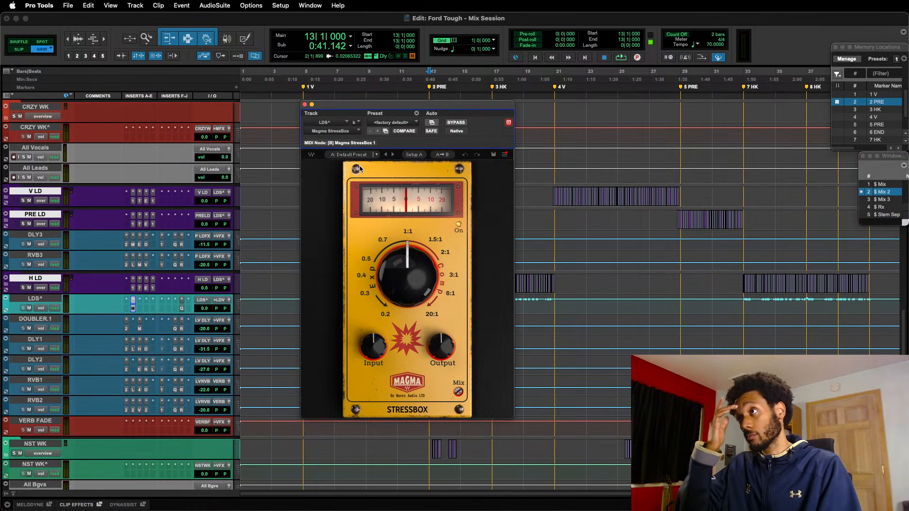
# - Set the StressBox GUI size to 125% and reposition the plug-in window near the top of the screen
pyautogui.moveTo(469, 109); pyautogui.dragTo(489, 81)
pyautogui.click(525, 128)
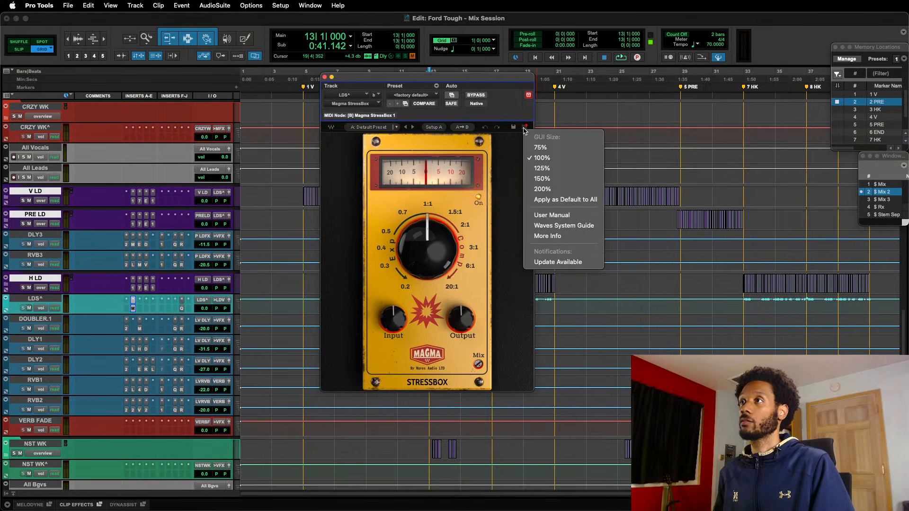
pyautogui.click(543, 180)
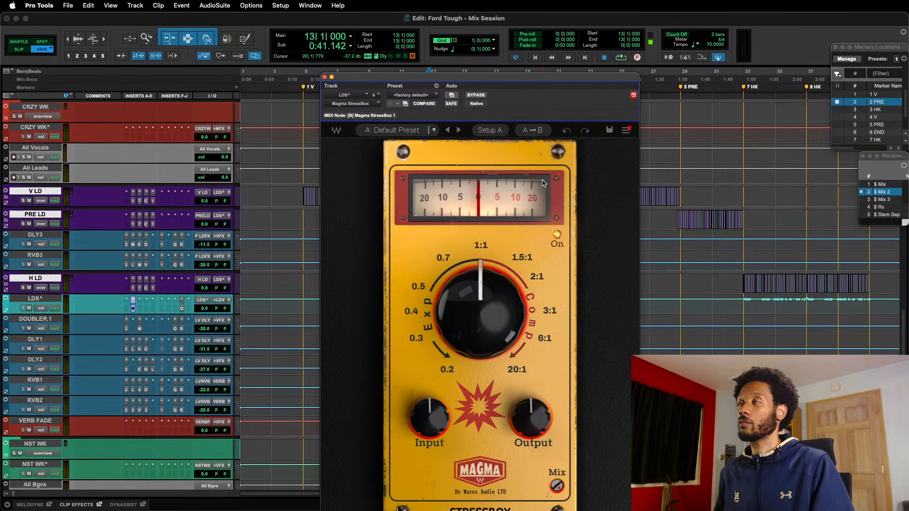
pyautogui.moveTo(519, 79); pyautogui.dragTo(504, 29)
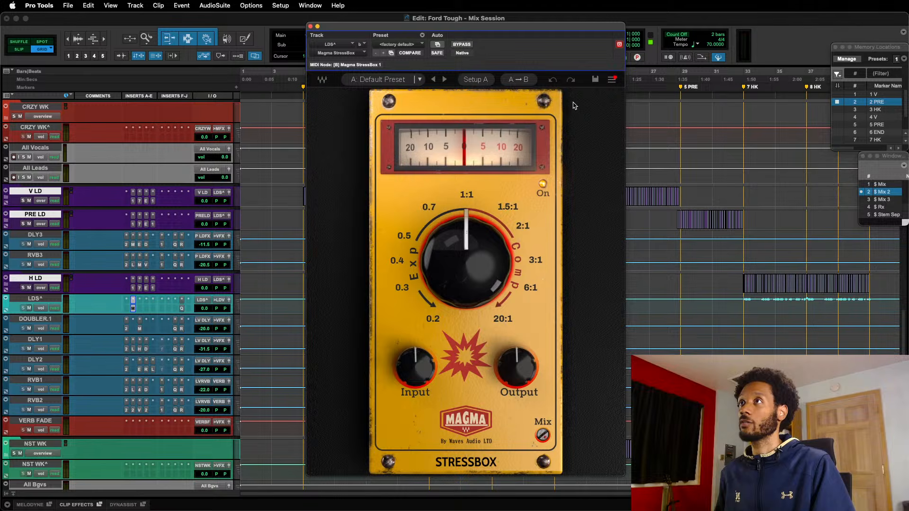
pyautogui.click(612, 79)
pyautogui.click(621, 121)
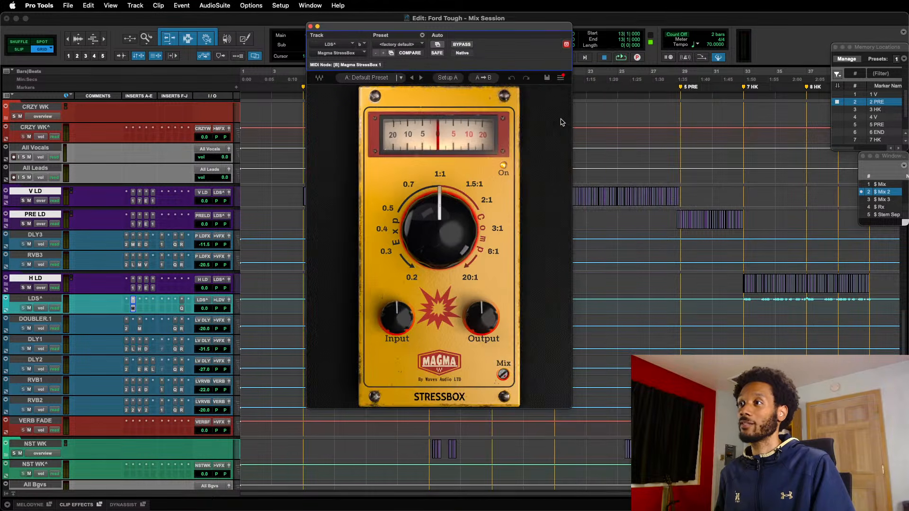
pyautogui.moveTo(464, 29); pyautogui.dragTo(466, 39)
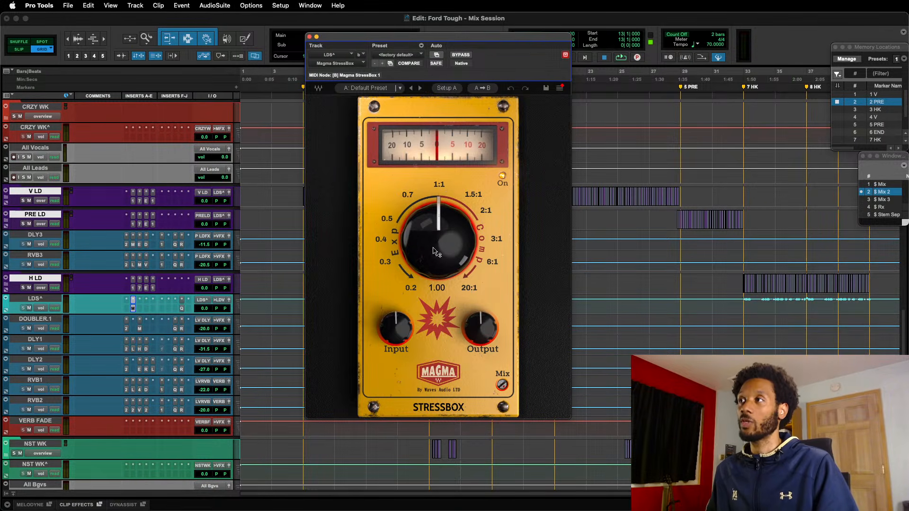
# - Try a StressBox compression ratio of 1.18, reset it to its default, and close the plug-in
pyautogui.moveTo(431, 251); pyautogui.dragTo(440, 270)
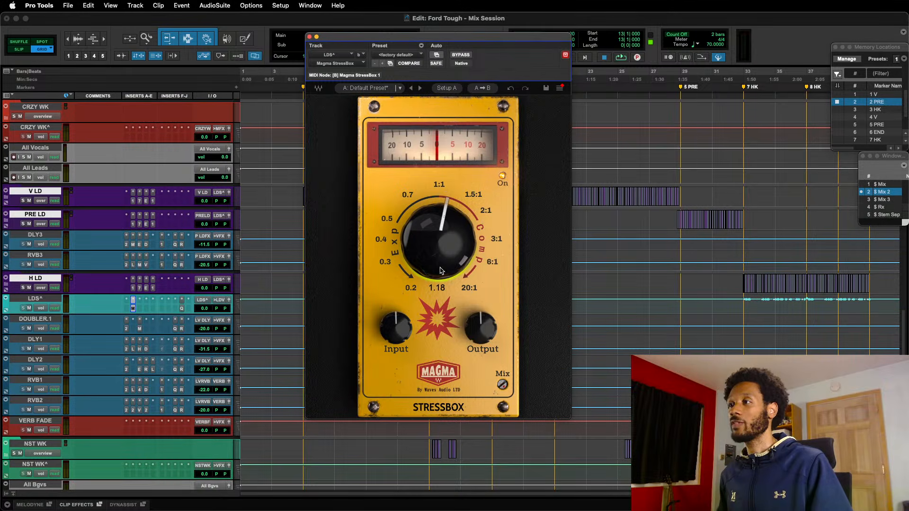
pyautogui.keyDown('alt'); pyautogui.click(440, 270); pyautogui.keyUp('alt')
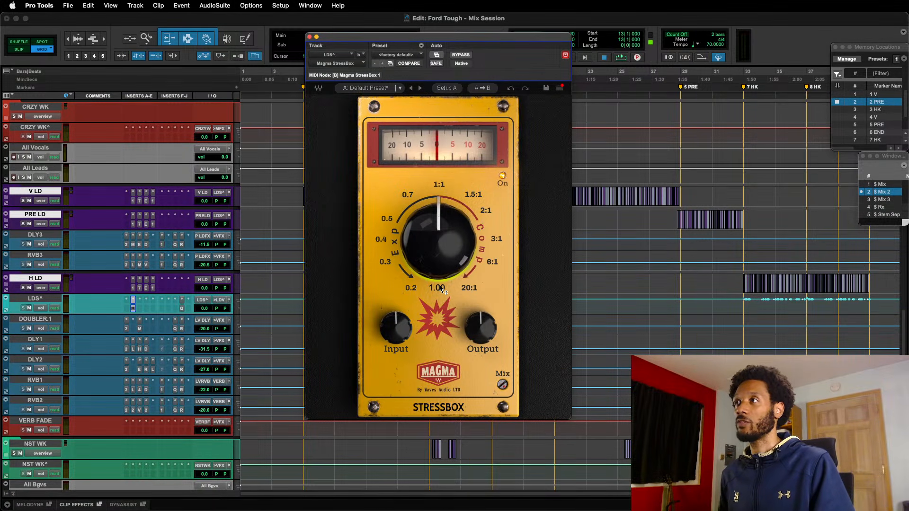
pyautogui.press('super+w')
# - Move the StressBox insert from the LDS^ track to the PreMaster track in the Mix window, and check the plug-in there
pyautogui.press('super+equal')
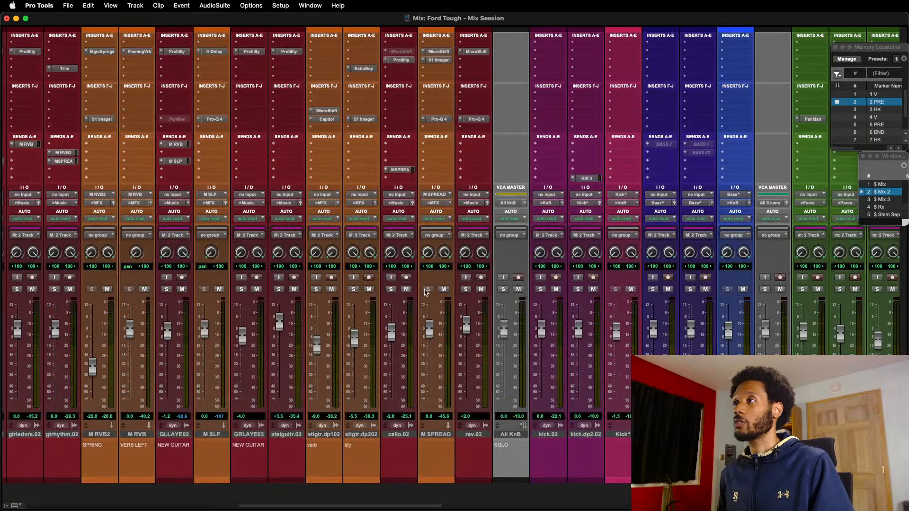
pyautogui.hscroll(20, 425, 292)
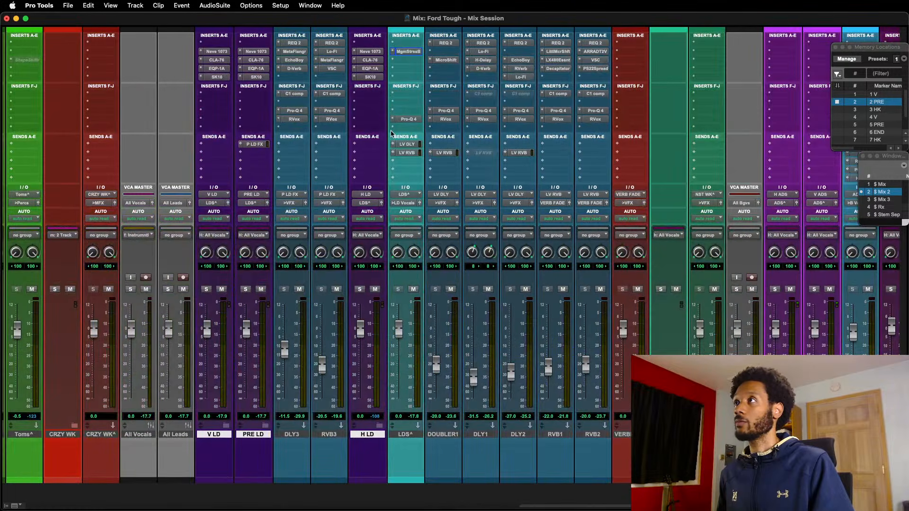
pyautogui.moveTo(416, 52); pyautogui.dragTo(359, 51)
pyautogui.press('Home')
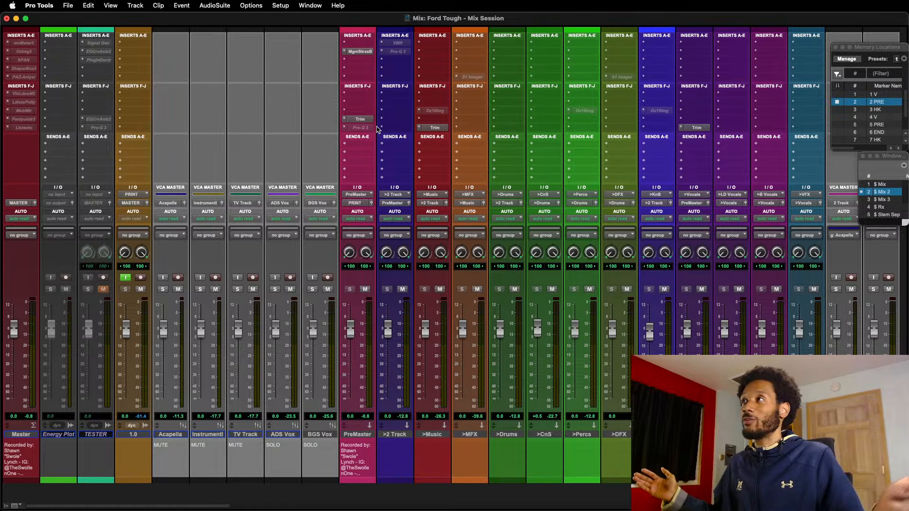
pyautogui.click(364, 52)
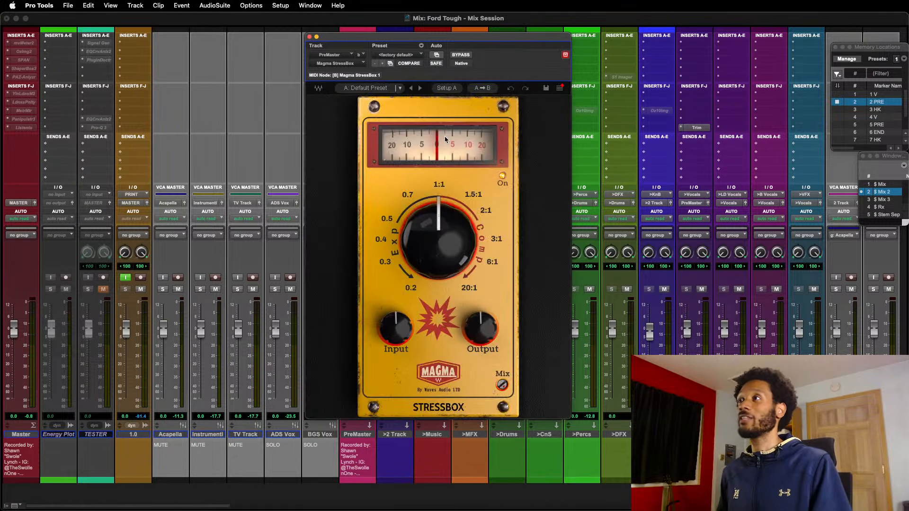
pyautogui.press('super+equal')
pyautogui.press('super+w')
# - Examine the inserts across the Mix window's tracks, including the Protility plug-in on the GLLAYE02 guitar layer
pyautogui.scroll(15, 471, 296)
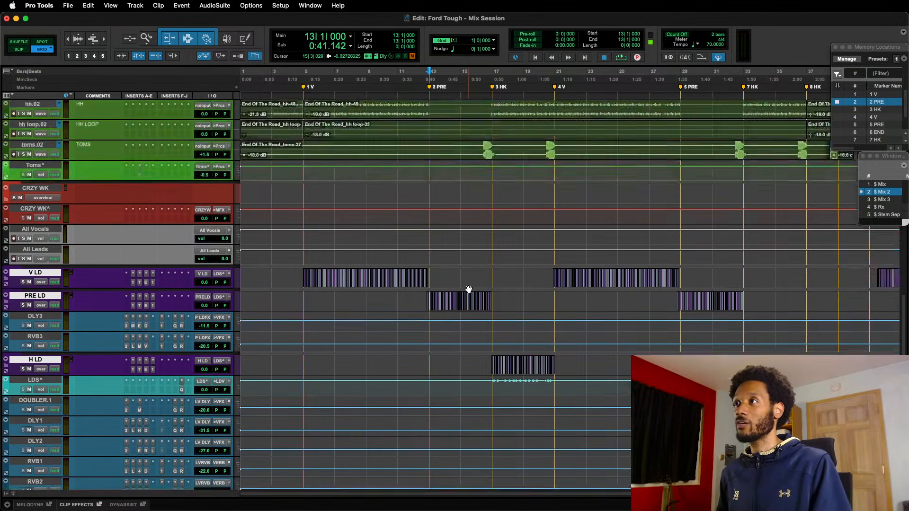
pyautogui.press('super+equal')
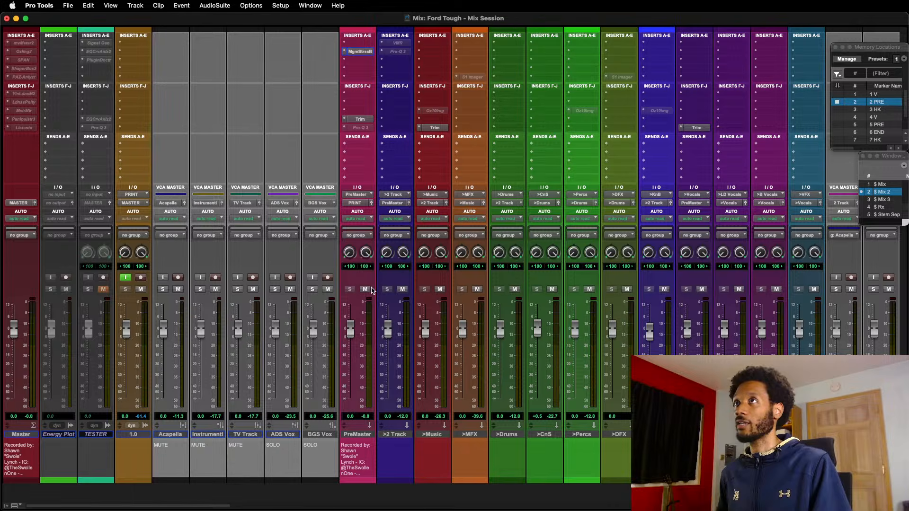
pyautogui.hscroll(10, 394, 226)
pyautogui.hscroll(-10, 394, 226)
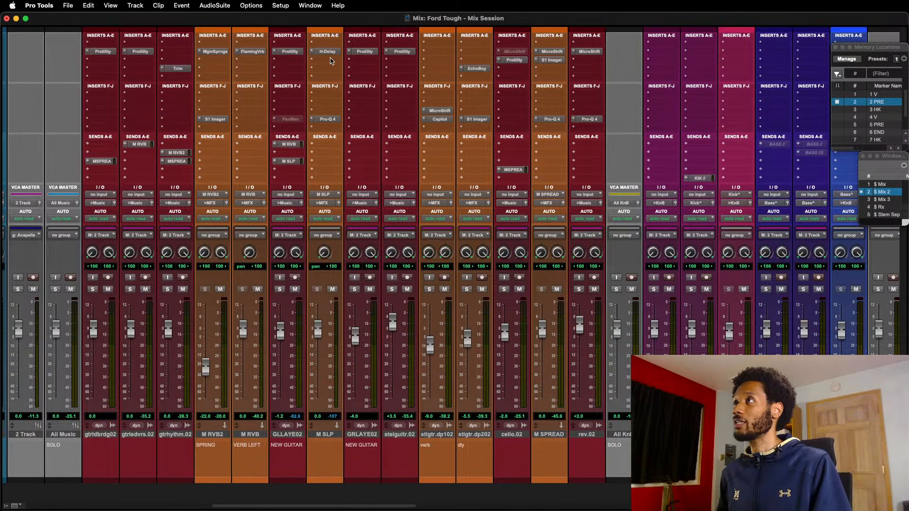
pyautogui.click(289, 51)
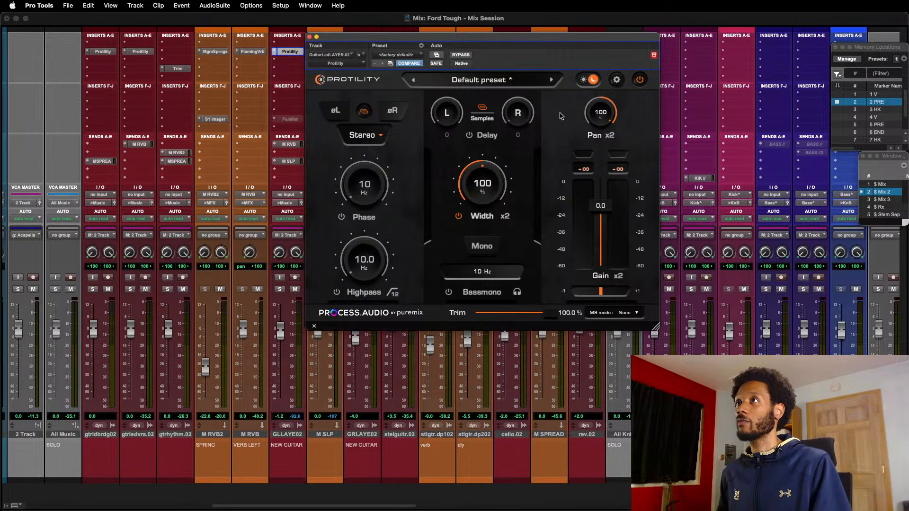
pyautogui.press('super+w')
pyautogui.hscroll(-10, 558, 237)
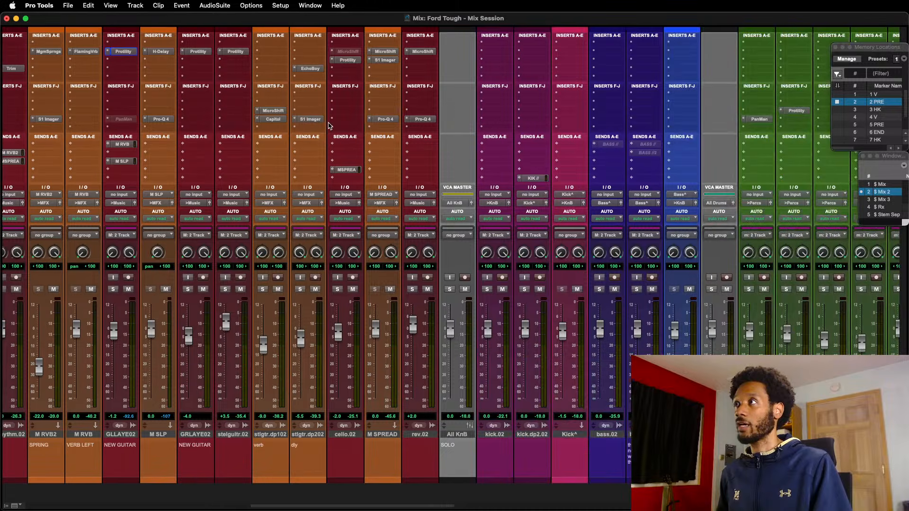
pyautogui.hscroll(15, 558, 237)
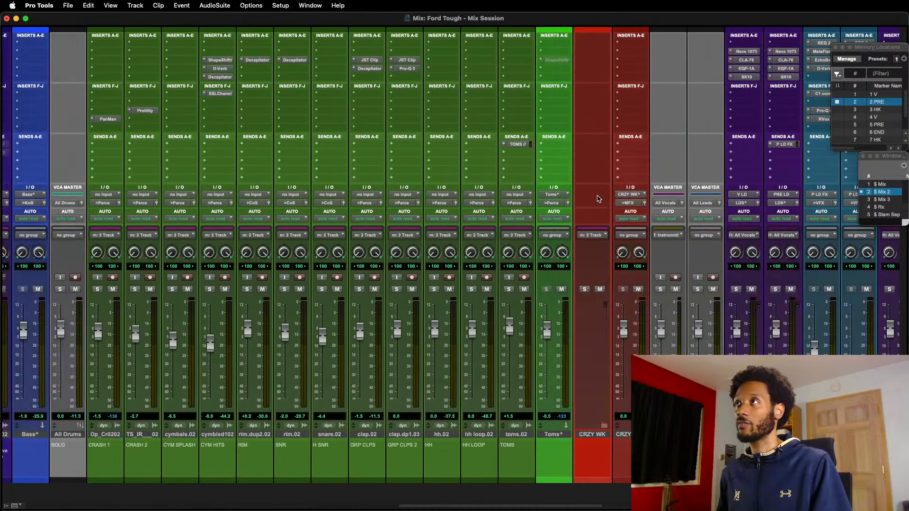
pyautogui.hscroll(-15, 597, 198)
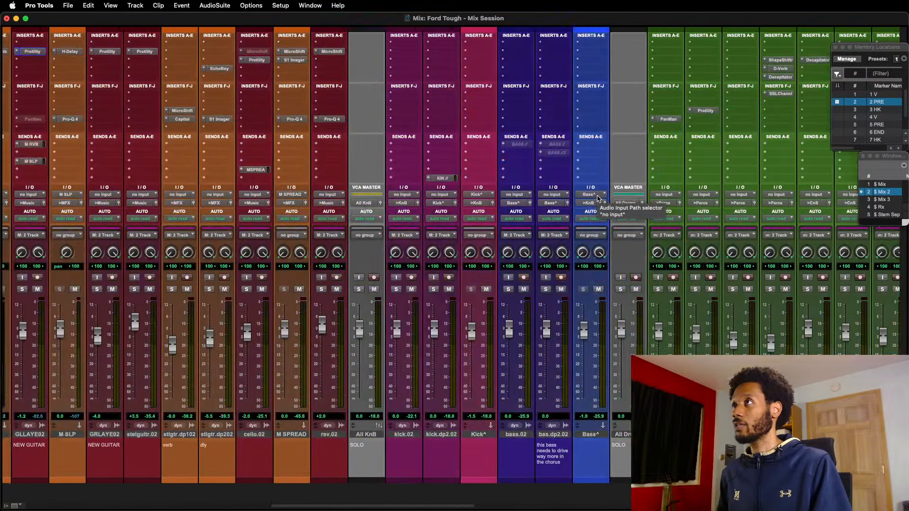
# - Switch to the Edit window, play the session from bar 5, and open the StressBox insert on the PreMaster track
pyautogui.press('super+equal')
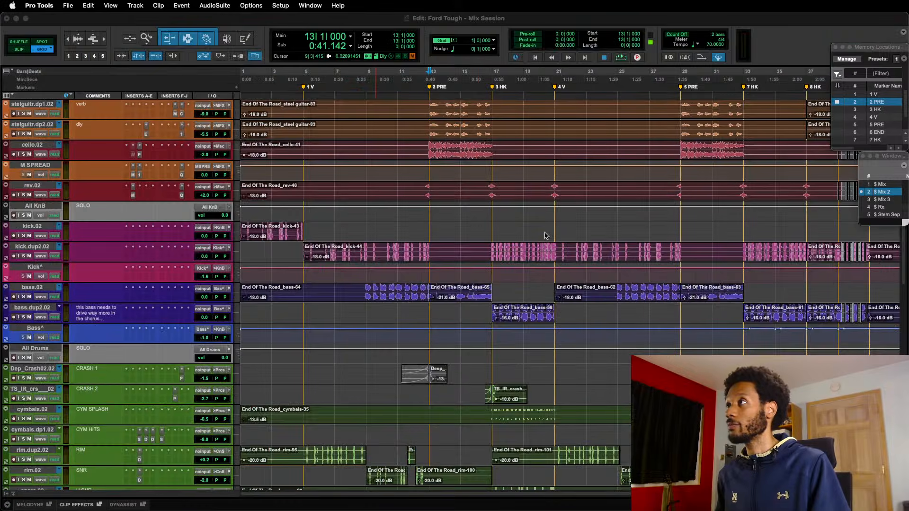
pyautogui.scroll(8, 478, 231)
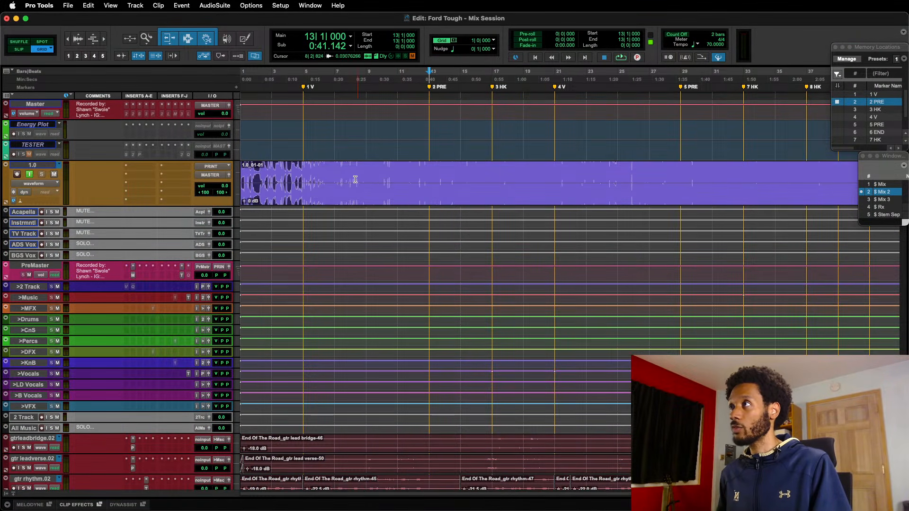
pyautogui.click(303, 176)
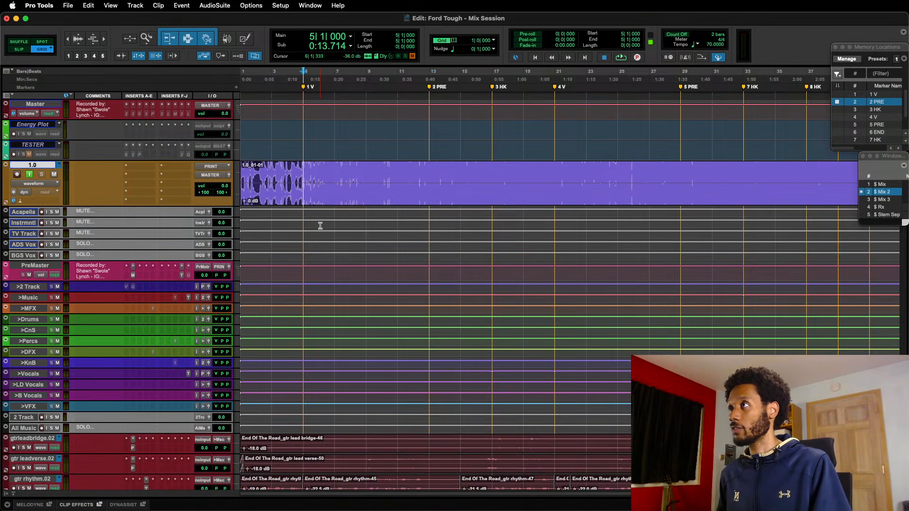
pyautogui.press('space')
pyautogui.click(132, 276)
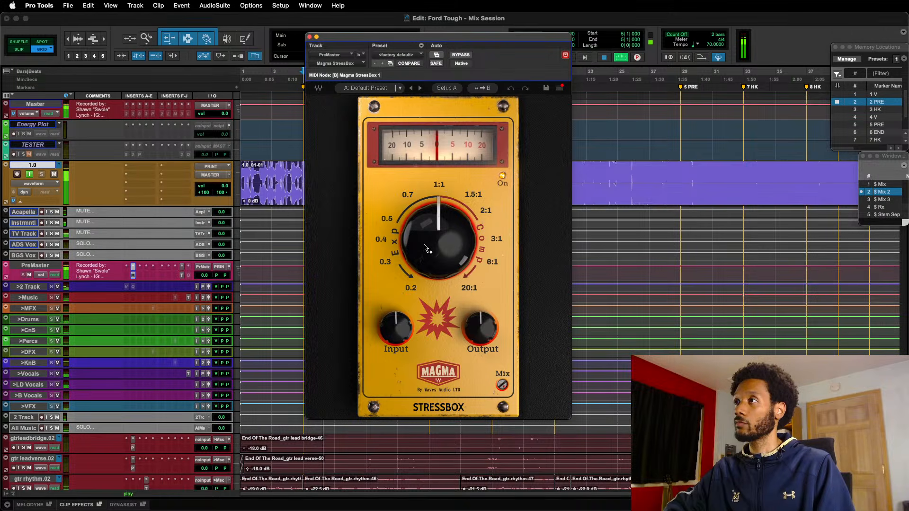
# - Compare the mix with the StressBox bypassed and active during playback
pyautogui.click(461, 56)
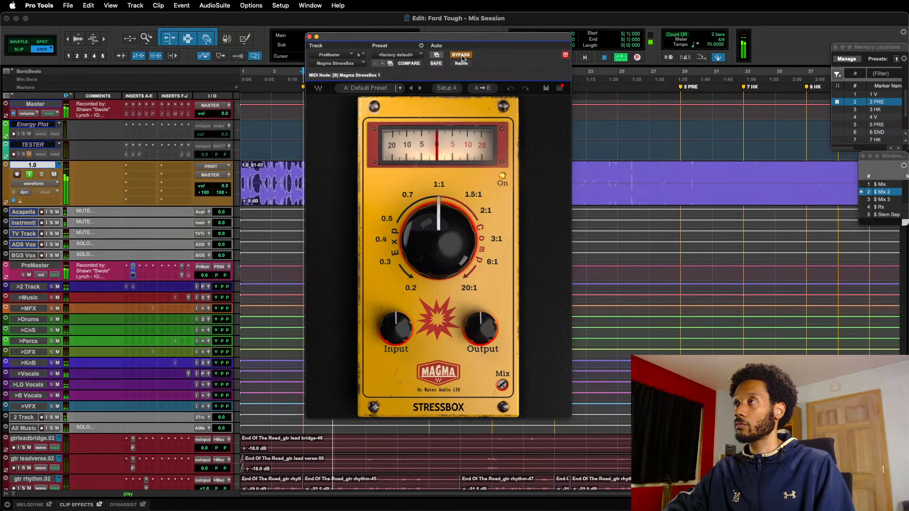
pyautogui.click(462, 56)
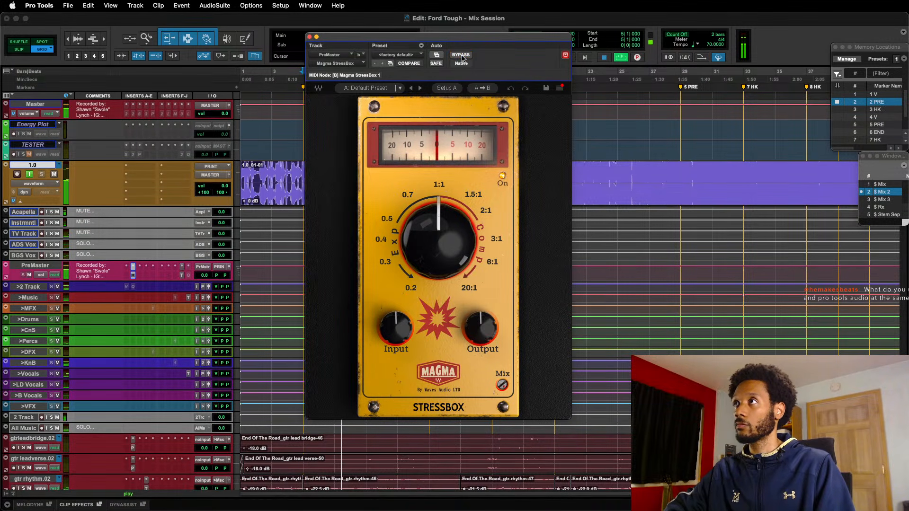
pyautogui.click(462, 55)
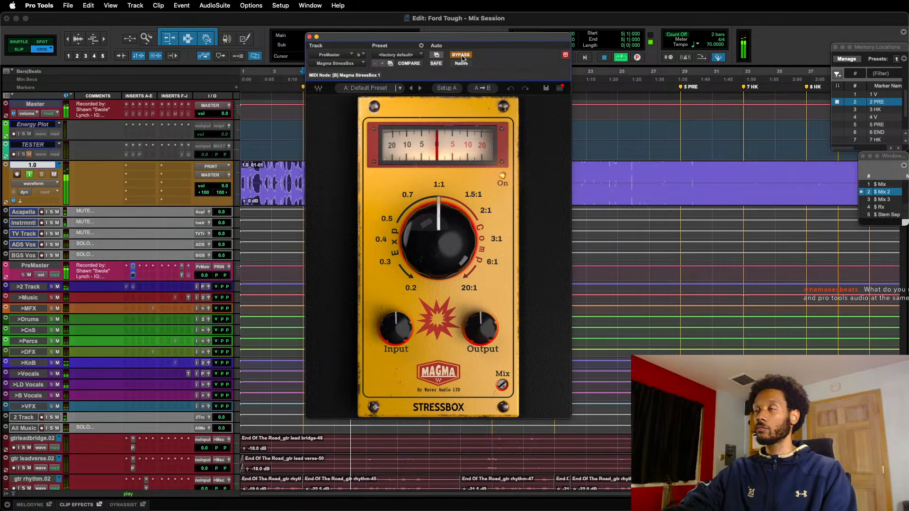
pyautogui.click(463, 57)
# - Try a StressBox ratio of 1.56 and a different output level, resetting both controls to their defaults
pyautogui.moveTo(443, 237); pyautogui.dragTo(449, 255)
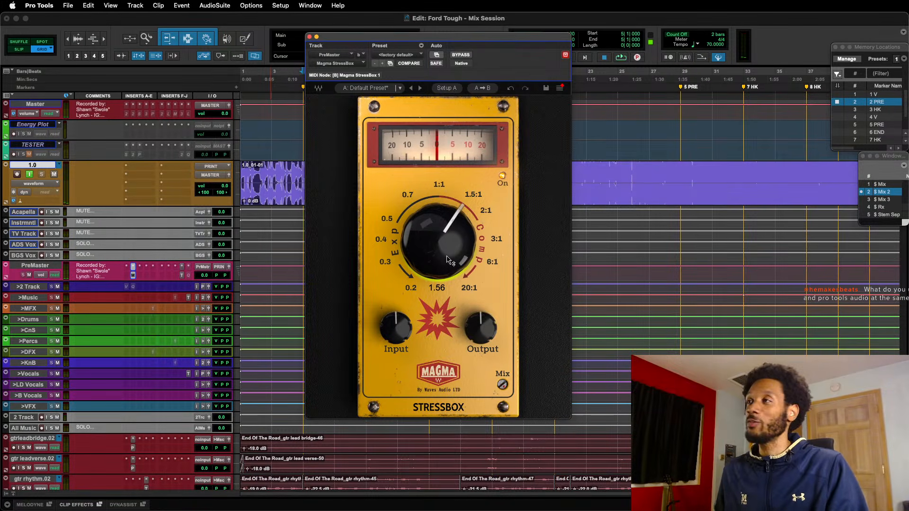
pyautogui.moveTo(449, 260); pyautogui.dragTo(442, 266)
pyautogui.keyDown('alt'); pyautogui.click(441, 263); pyautogui.keyUp('alt')
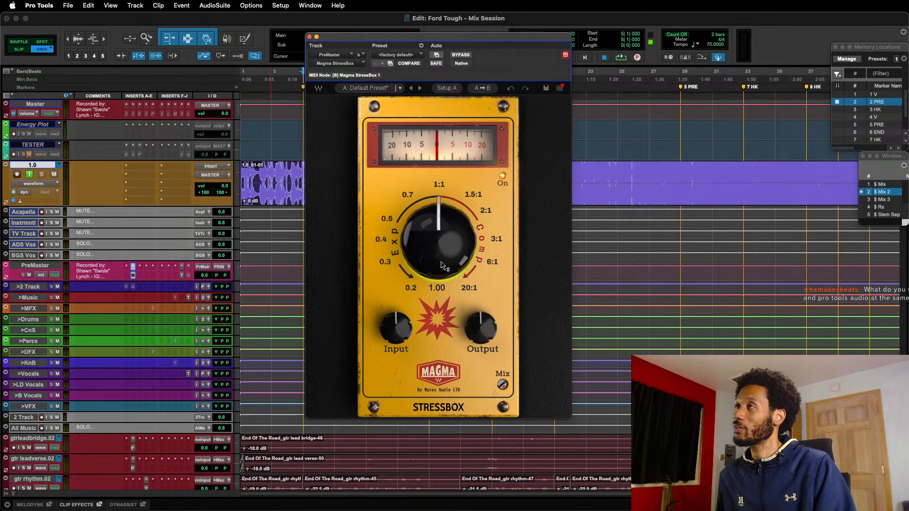
pyautogui.moveTo(479, 339); pyautogui.dragTo(479, 345)
pyautogui.keyDown('alt'); pyautogui.click(479, 339); pyautogui.keyUp('alt')
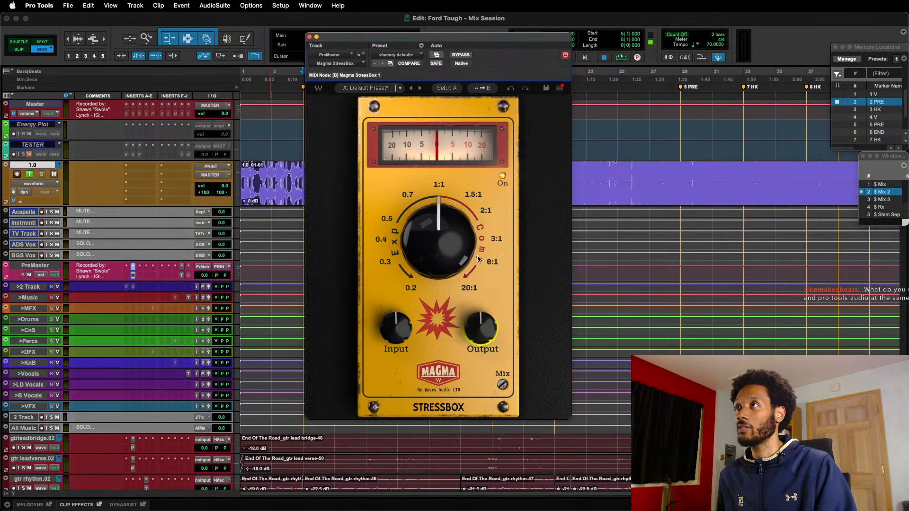
pyautogui.click(560, 88)
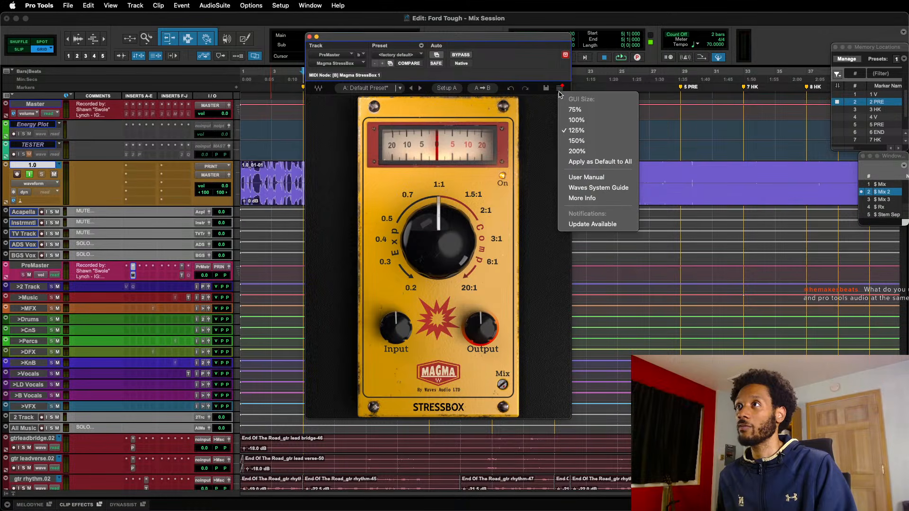
pyautogui.click(540, 117)
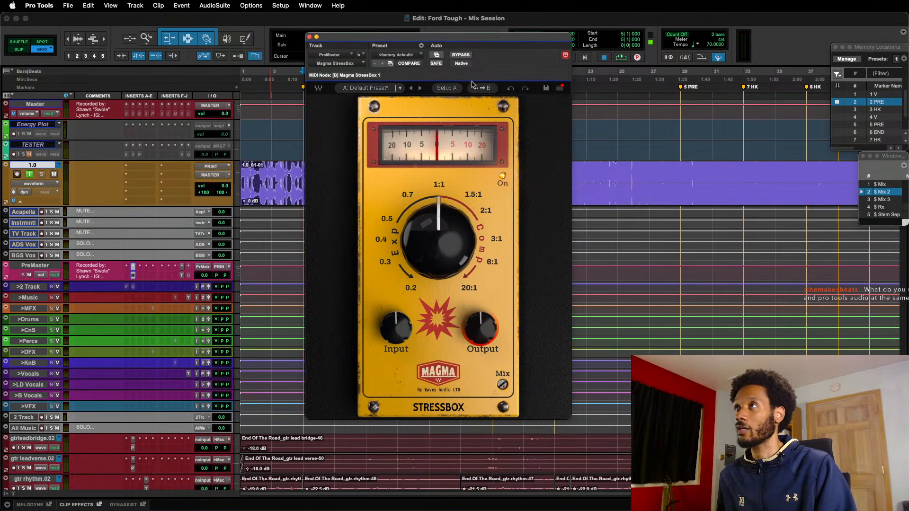
# - During playback, set the StressBox ratio to about 1.5:1, lower its output level, and compare the result against bypass
pyautogui.press('space')
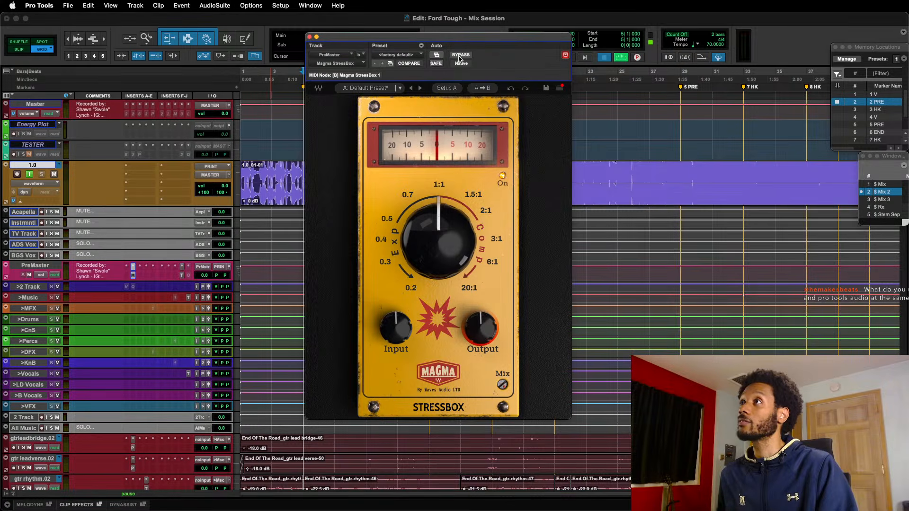
pyautogui.moveTo(449, 261)
pyautogui.mouseDown()
pyautogui.moveTo(449, 245)
pyautogui.moveTo(446, 256)
pyautogui.mouseUp()
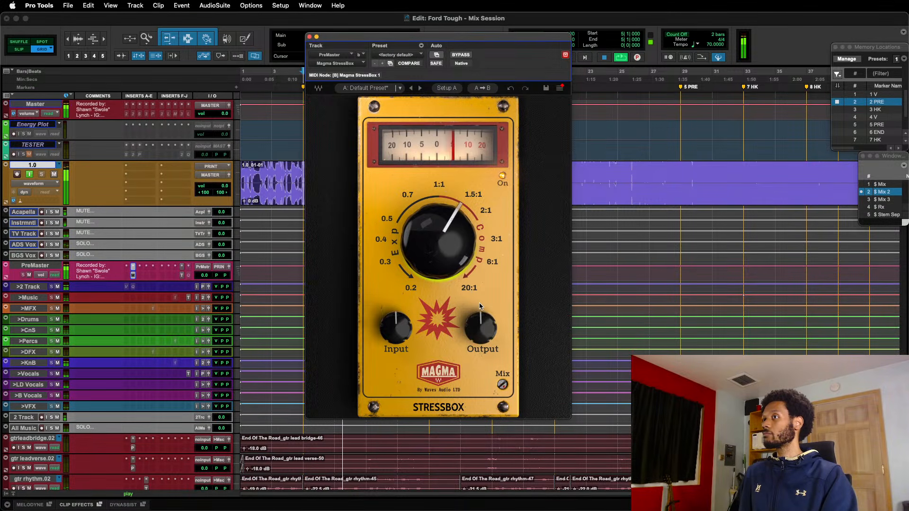
pyautogui.moveTo(481, 328); pyautogui.dragTo(481, 342)
pyautogui.click(462, 56)
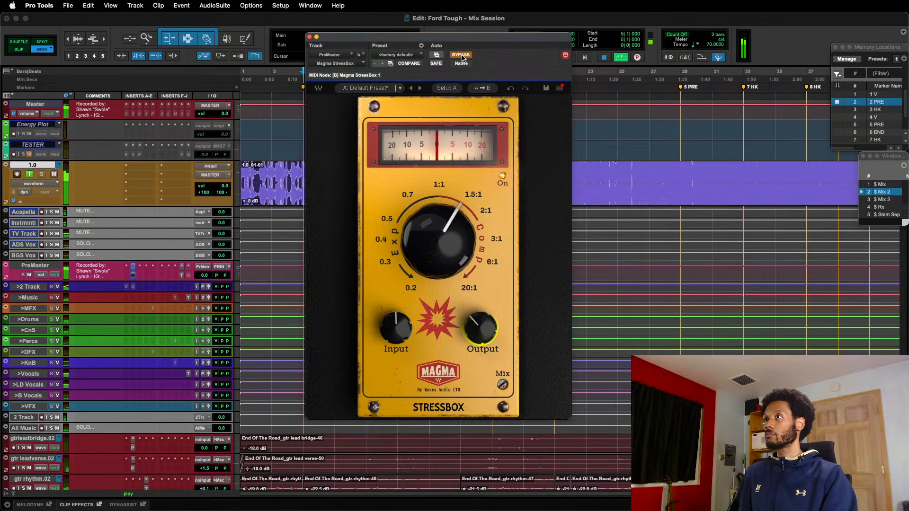
pyautogui.click(462, 56)
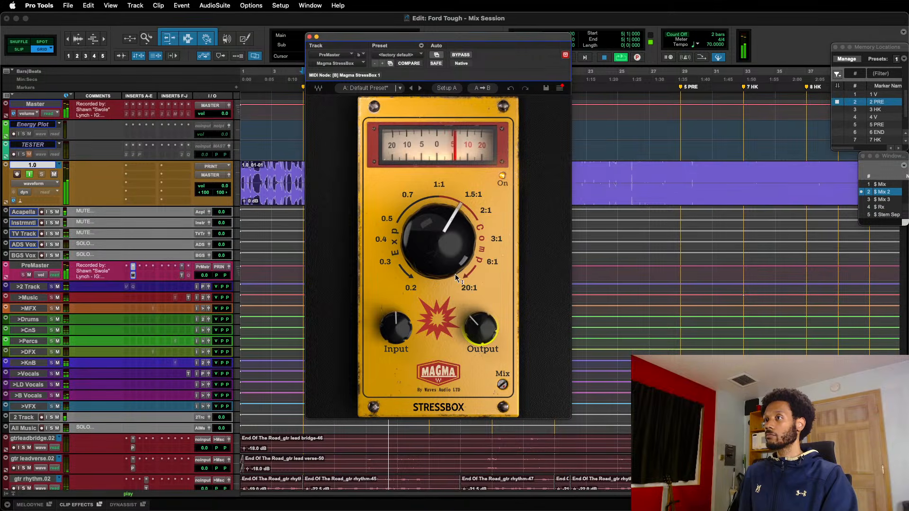
# - Raise the StressBox input to 0.8 and compare the processed and bypassed mix repeatedly during playback
pyautogui.moveTo(473, 328)
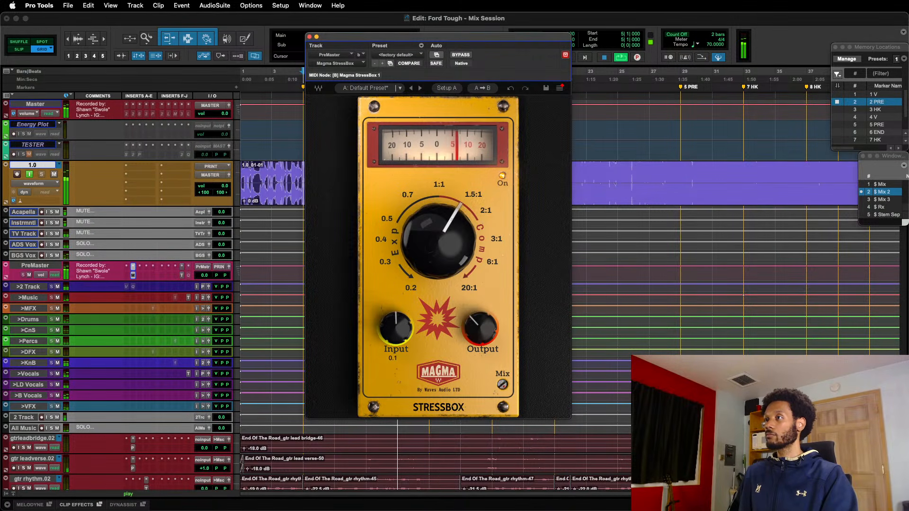
pyautogui.moveTo(397, 329); pyautogui.dragTo(397, 324)
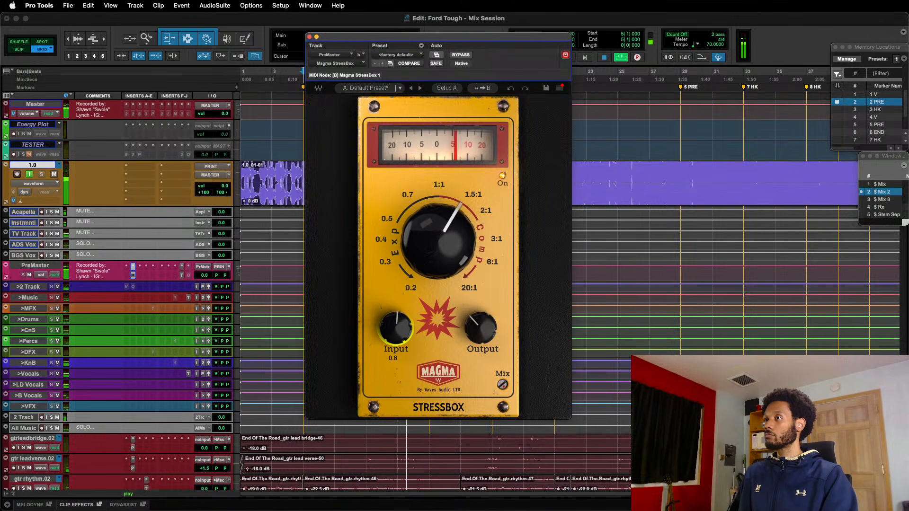
pyautogui.click(461, 55)
pyautogui.click(465, 57)
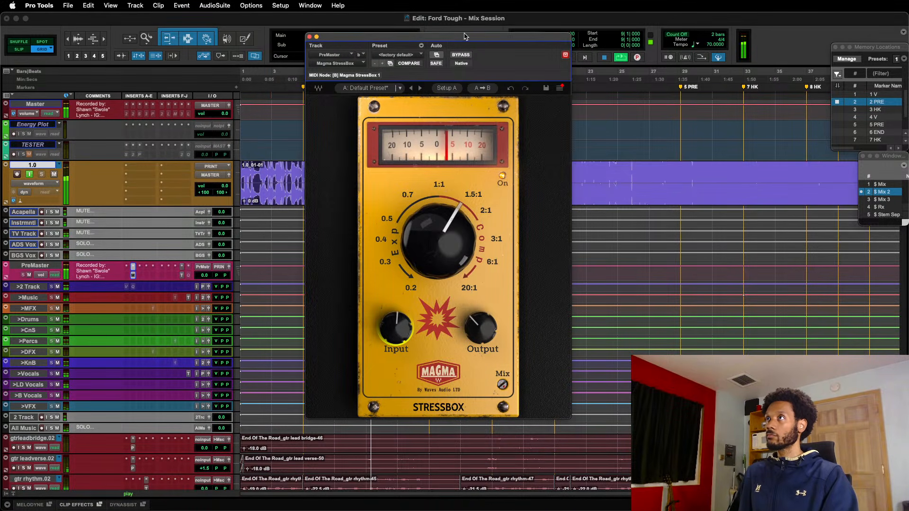
pyautogui.click(465, 58)
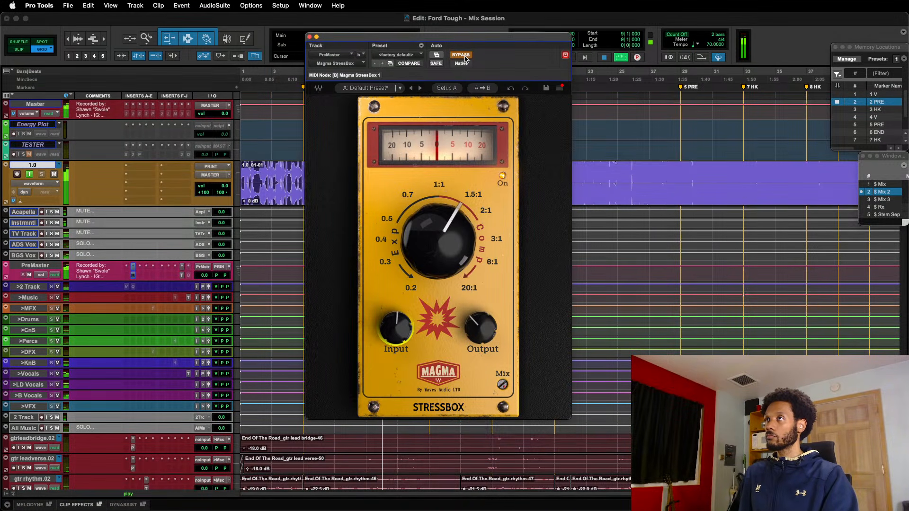
pyautogui.click(466, 58)
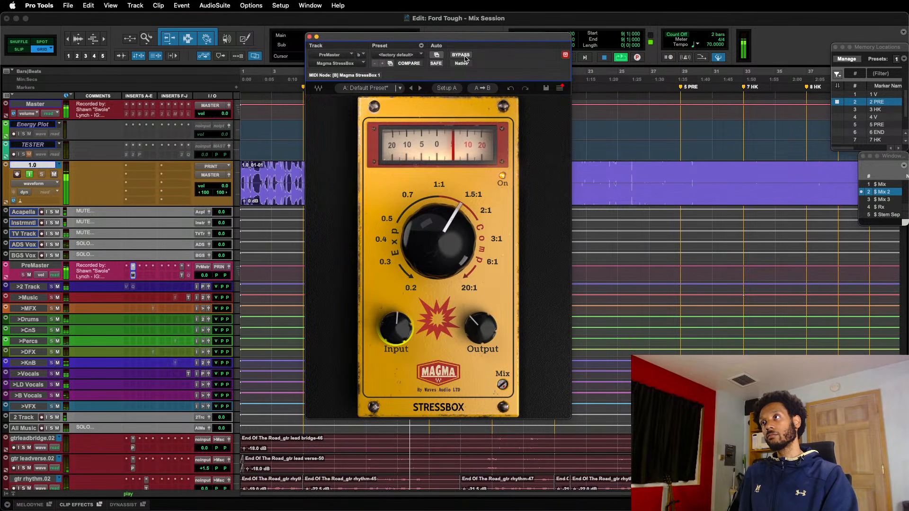
pyautogui.click(465, 57)
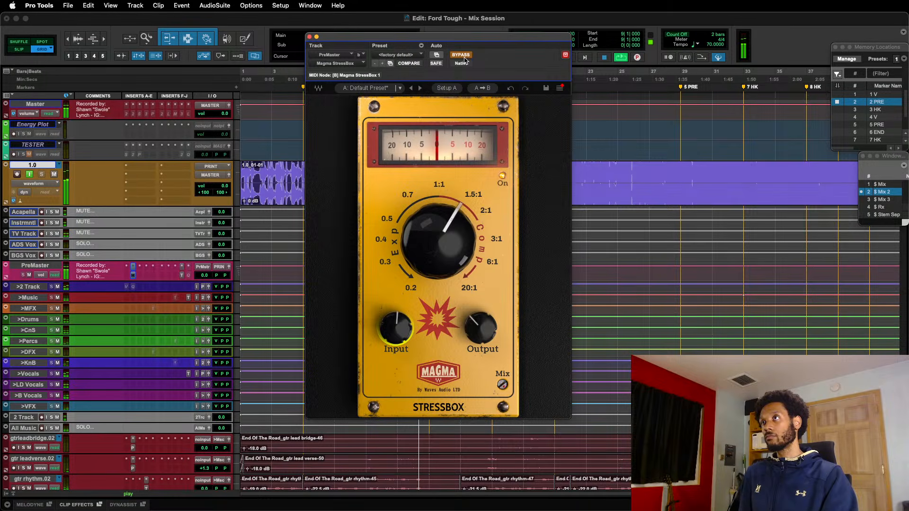
pyautogui.click(465, 57)
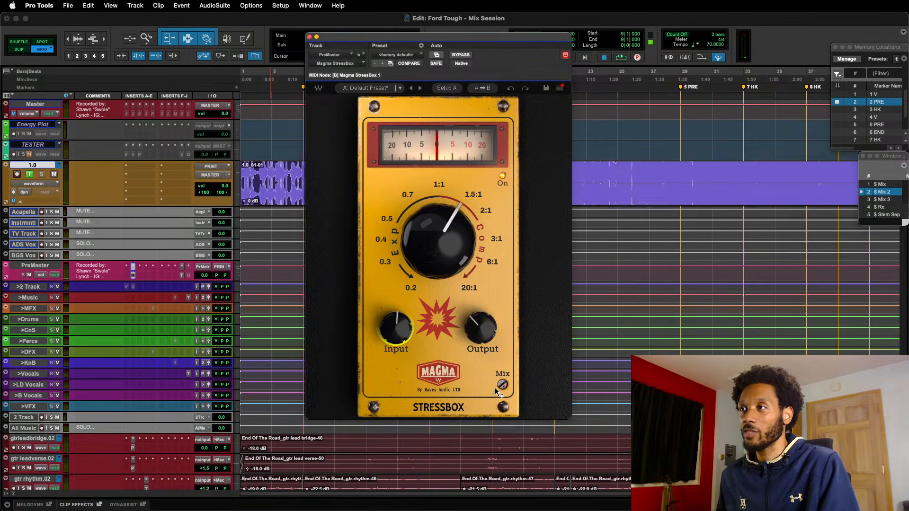
# - Try lowering the StressBox Mix amount to 4 and raise it back up
pyautogui.moveTo(506, 388); pyautogui.dragTo(506, 426)
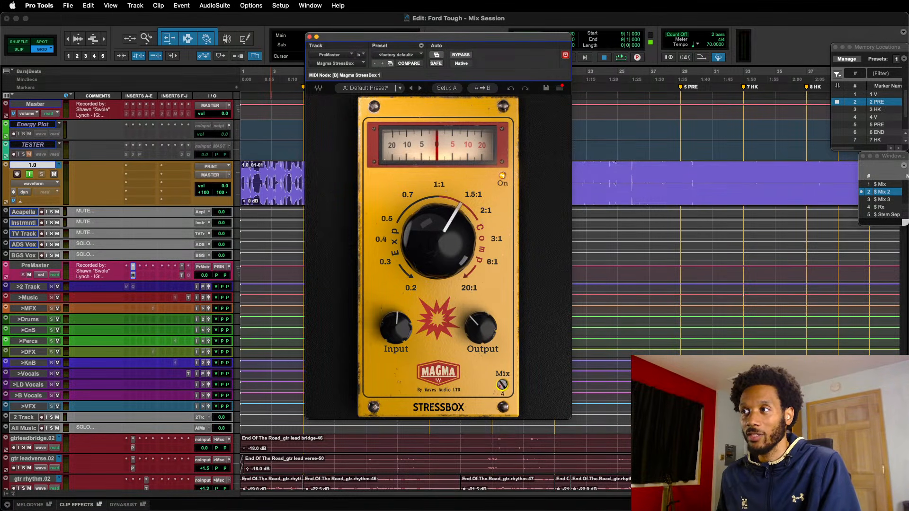
pyautogui.moveTo(502, 385); pyautogui.dragTo(503, 347)
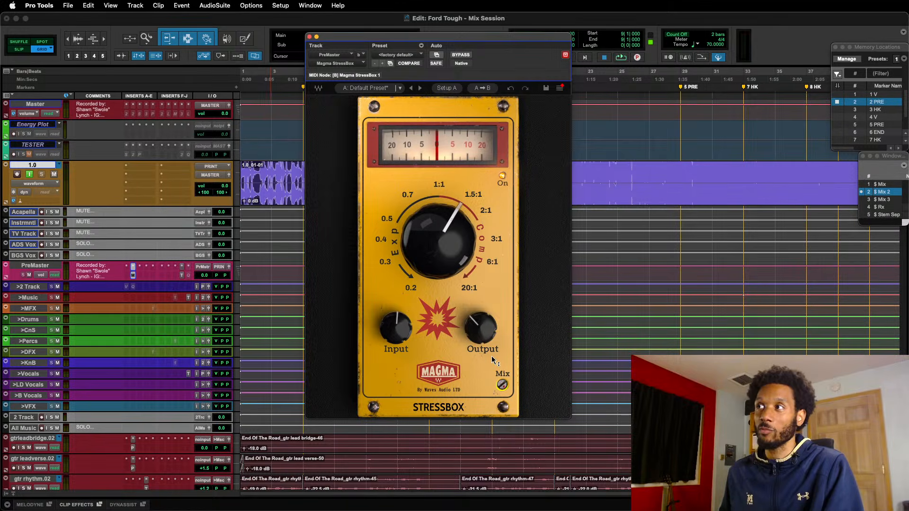
pyautogui.moveTo(427, 262)
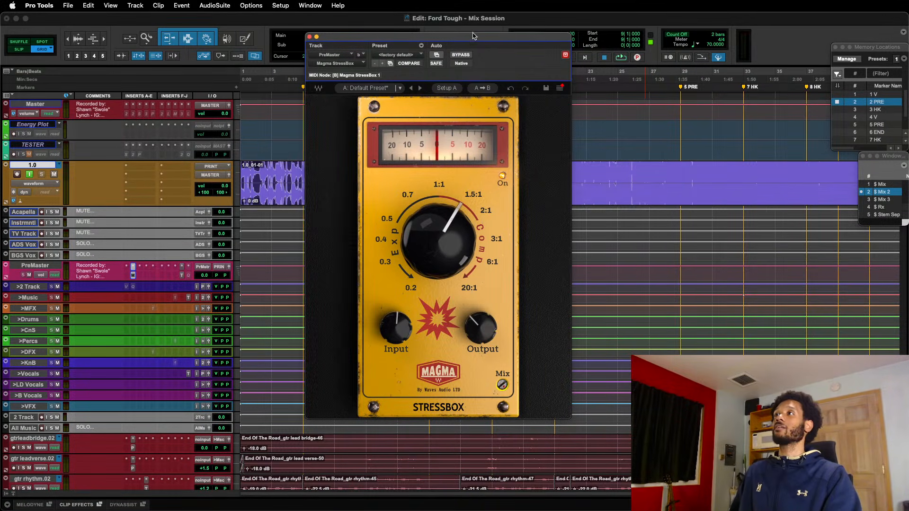
# - Switch to OBS, select the Screen Capture source in the MAIN scene, and toggle the PT source off and on
pyautogui.press('super+Tab')
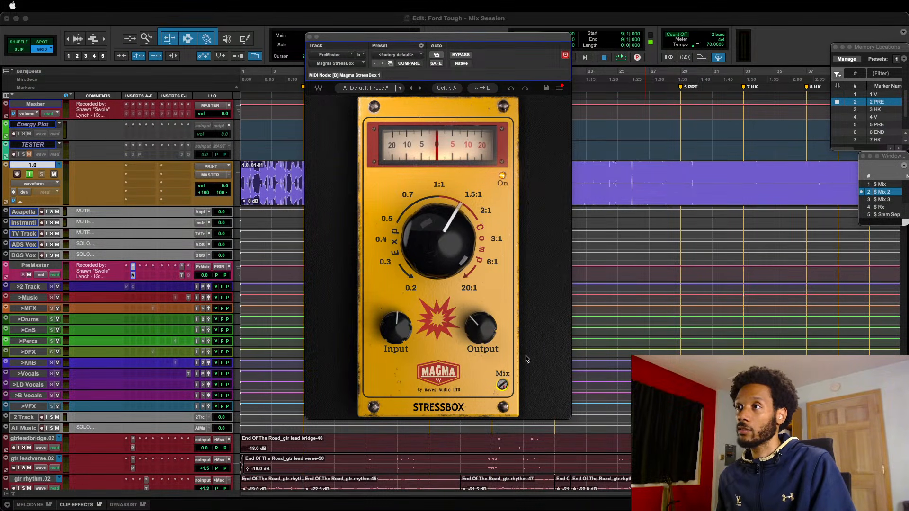
pyautogui.press('super+Tab')
pyautogui.click(312, 347)
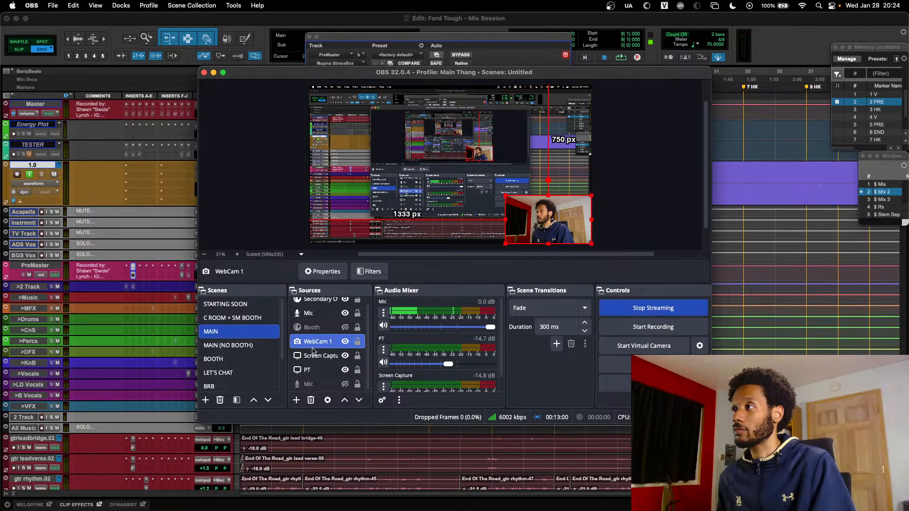
pyautogui.click(316, 355)
pyautogui.click(345, 370)
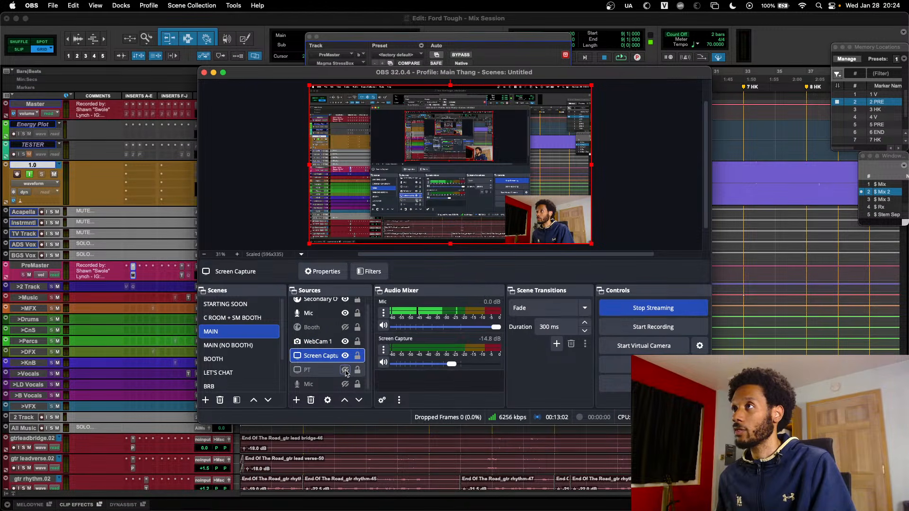
pyautogui.click(345, 370)
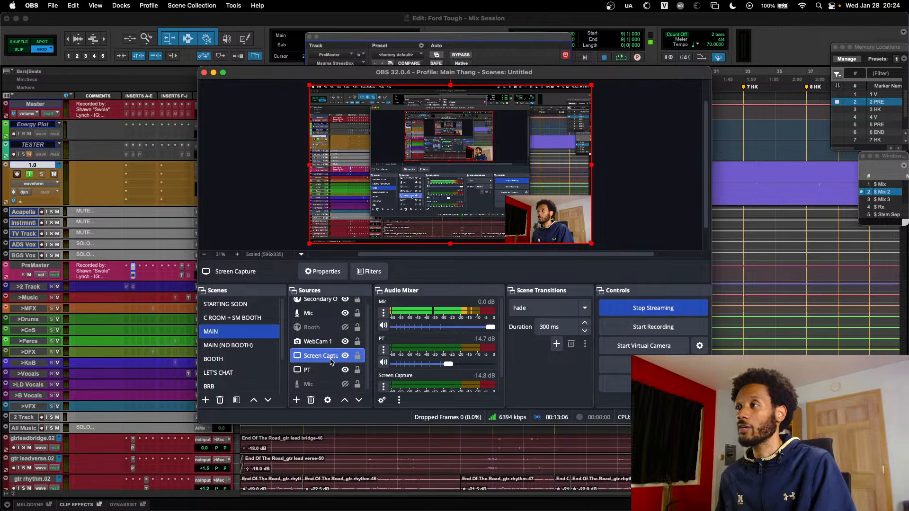
# - Reposition the OBS window slightly and hide the PT audio source in the MAIN scene
pyautogui.moveTo(550, 77); pyautogui.dragTo(556, 70)
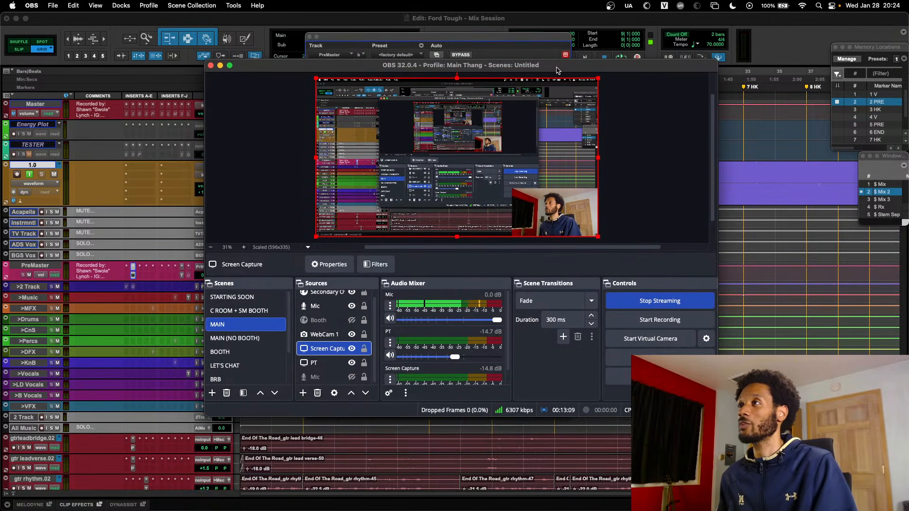
pyautogui.click(351, 363)
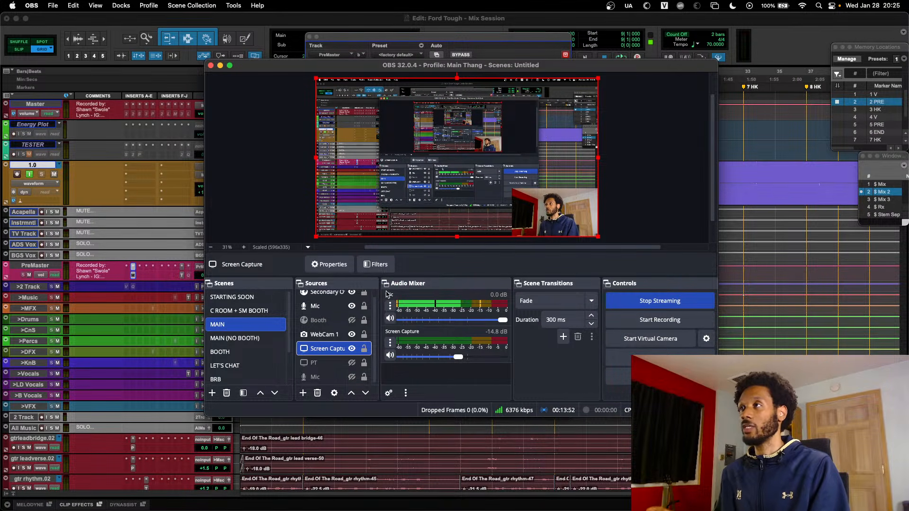
pyautogui.click(245, 324)
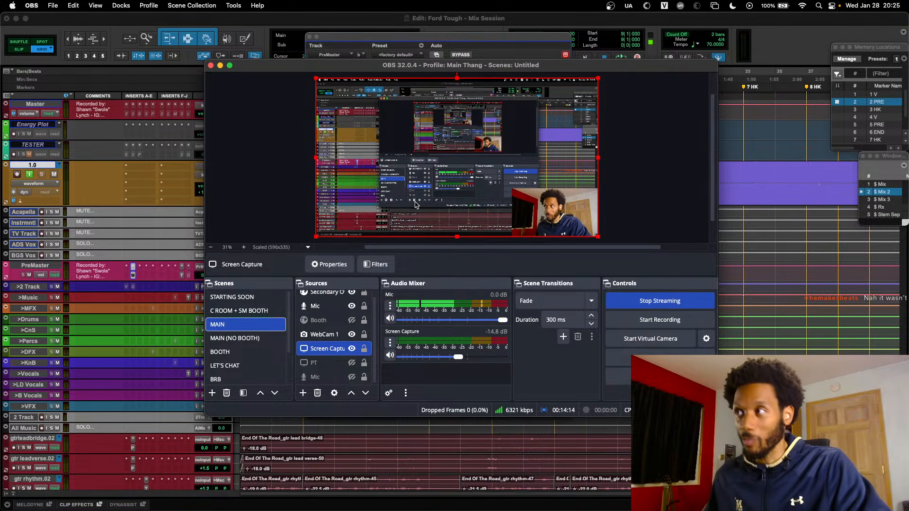
# - Switch back to Pro Tools and close the StressBox plug-in window
pyautogui.press('super+Tab')
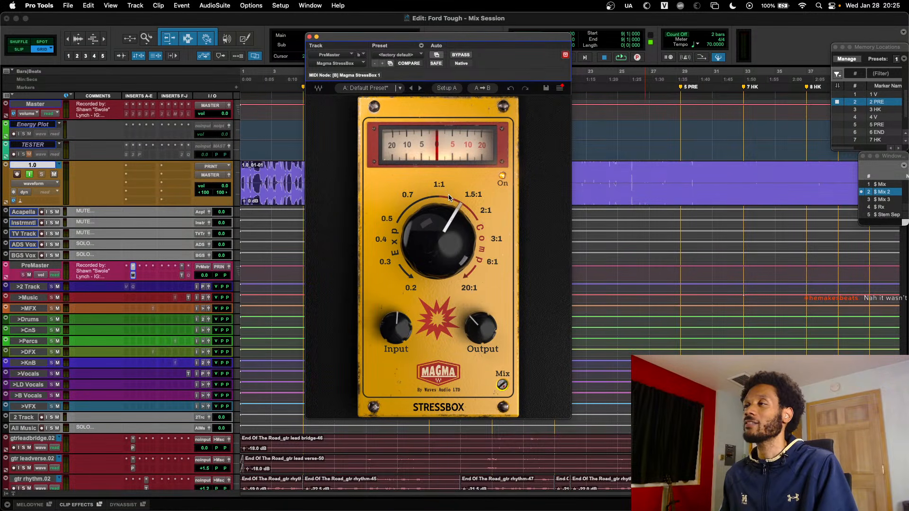
pyautogui.press('super+w')
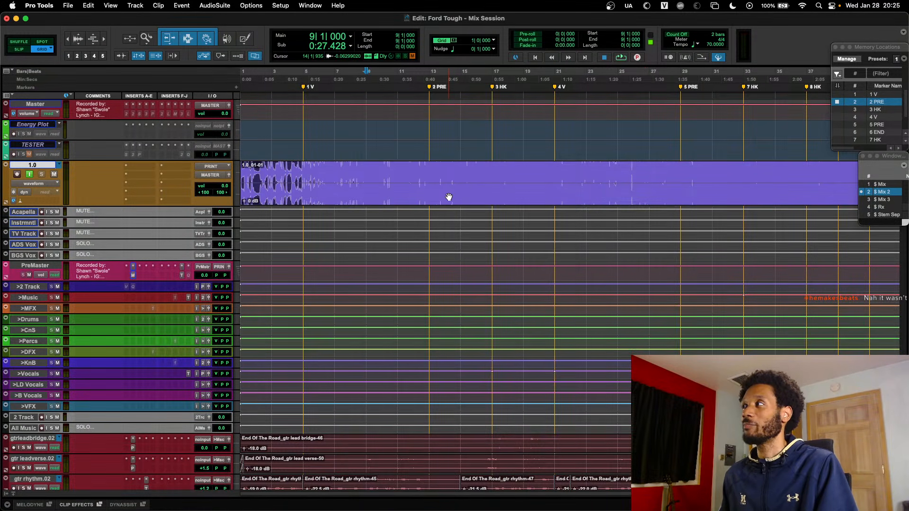
# - Switch briefly to OBS to check the stream audio, return to Pro Tools and start playback from bar 9
pyautogui.press('super+Tab')
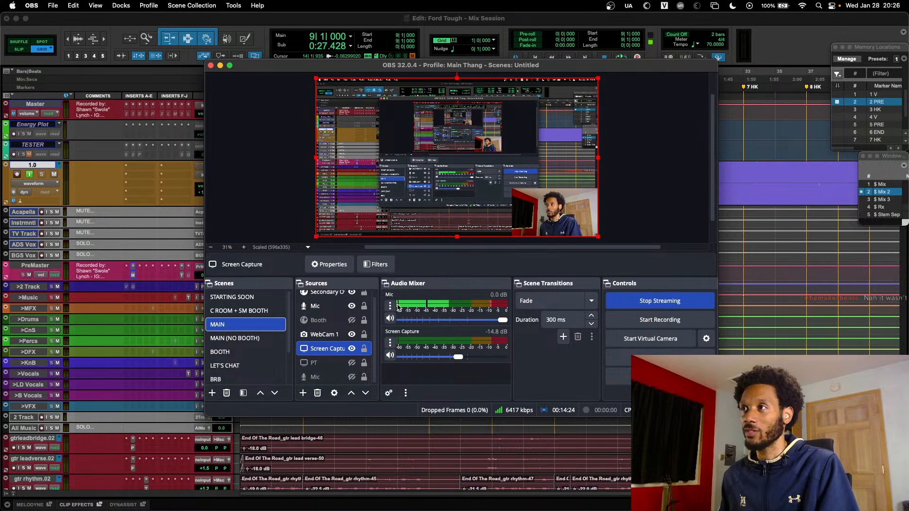
pyautogui.press('super+Tab')
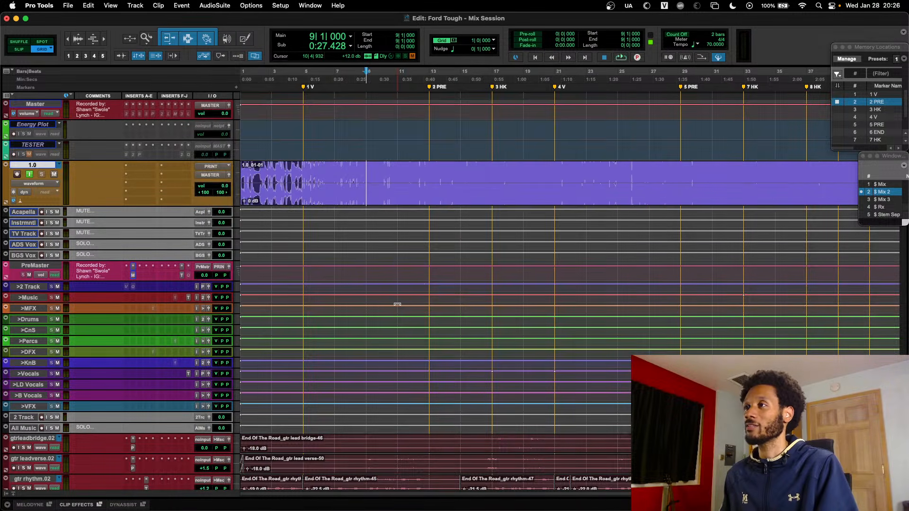
pyautogui.press('space')
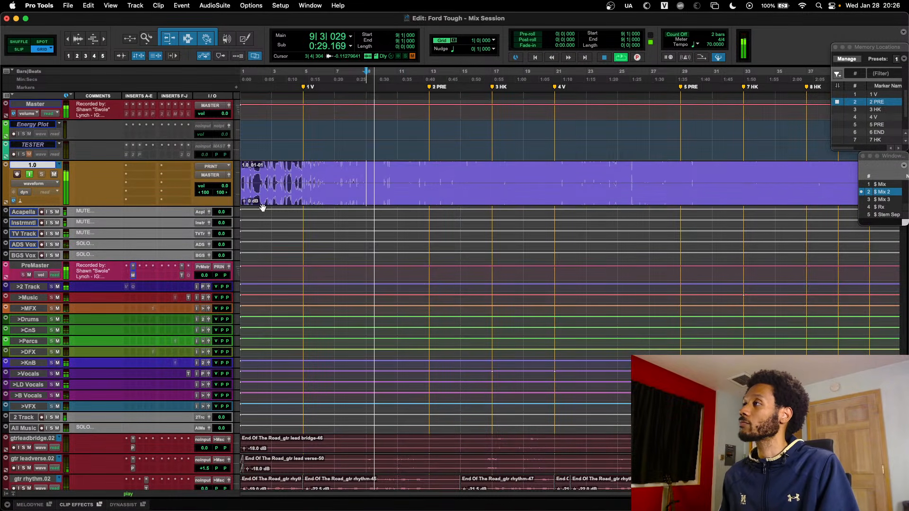
# - Open StressBox on the PreMaster track and toggle its bypass on and off to compare the sound
pyautogui.click(133, 275)
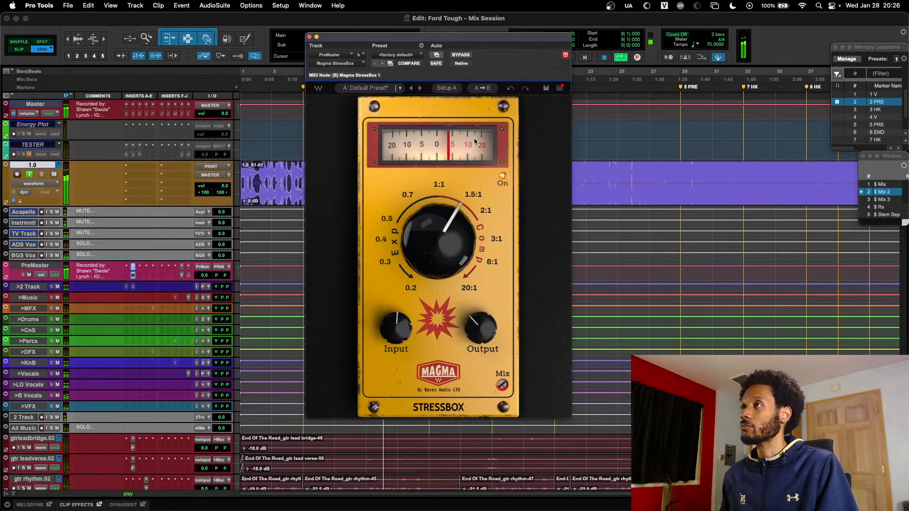
pyautogui.click(464, 55)
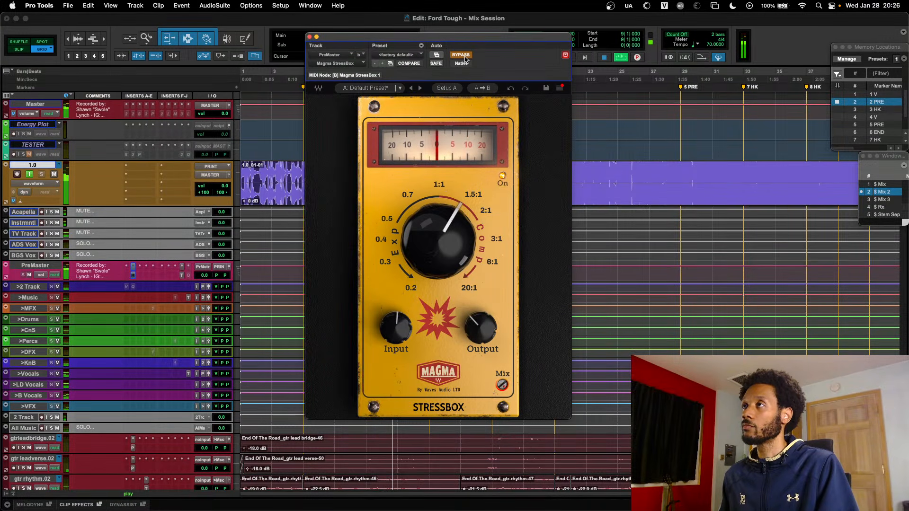
pyautogui.click(462, 55)
# - Try StressBox expansion at ratio 0.56, resetting Output to 0.0 and raising it further after comparing with the bypassed sound
pyautogui.moveTo(441, 222); pyautogui.dragTo(439, 239)
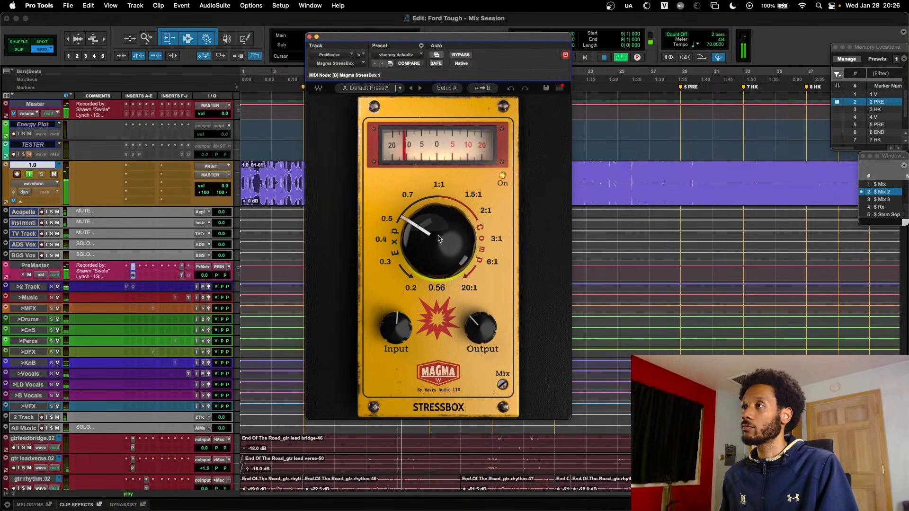
pyautogui.keyDown('alt'); pyautogui.click(481, 327); pyautogui.keyUp('alt')
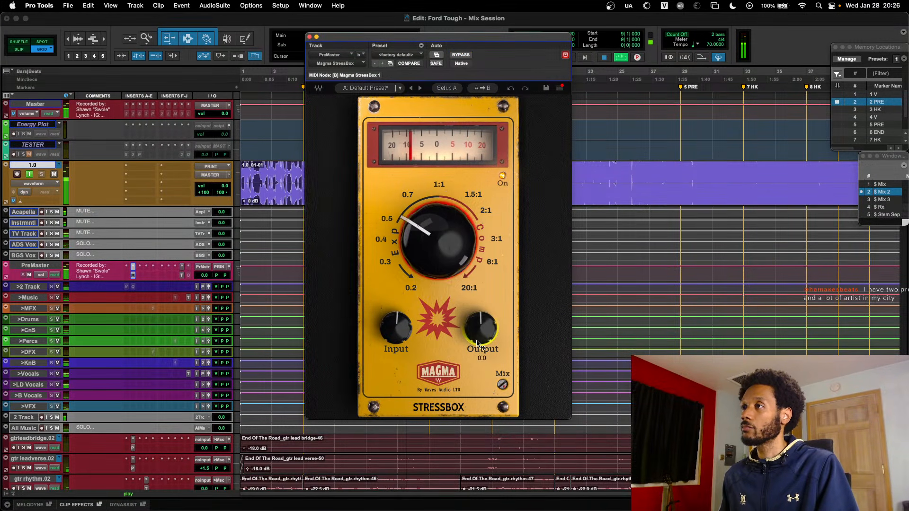
pyautogui.click(462, 55)
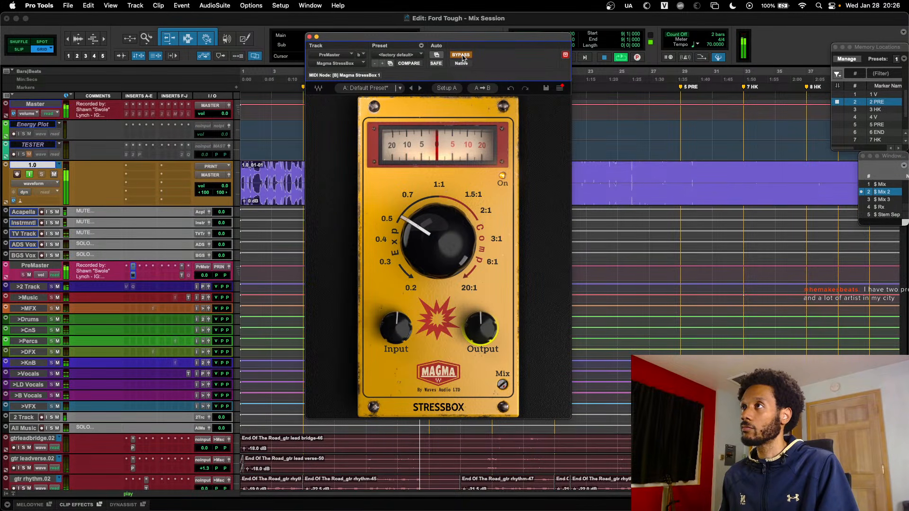
pyautogui.click(461, 55)
pyautogui.moveTo(480, 328); pyautogui.dragTo(482, 313)
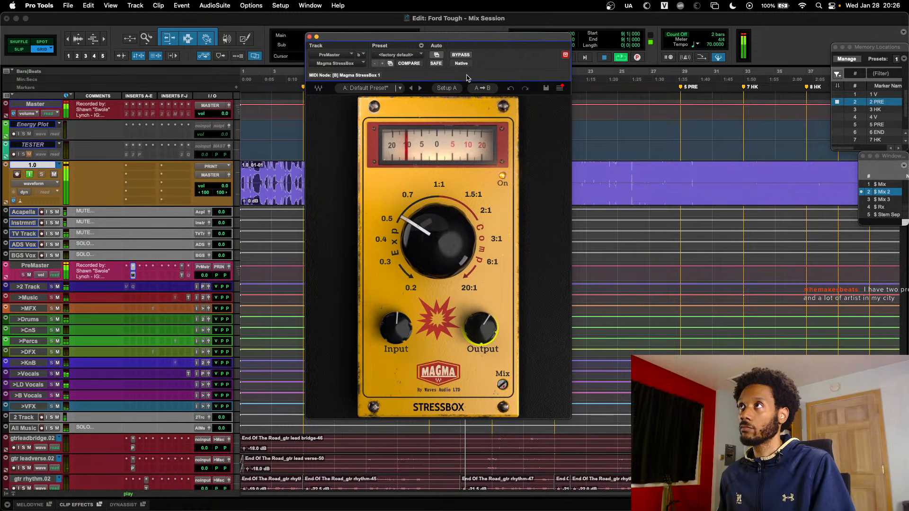
# - Bypass StressBox, stop playback, and return it to compression with the ratio at about 1.56 and Output at -4.8
pyautogui.click(461, 56)
pyautogui.press('space')
pyautogui.moveTo(429, 249); pyautogui.dragTo(429, 210)
pyautogui.moveTo(481, 329); pyautogui.dragTo(481, 355)
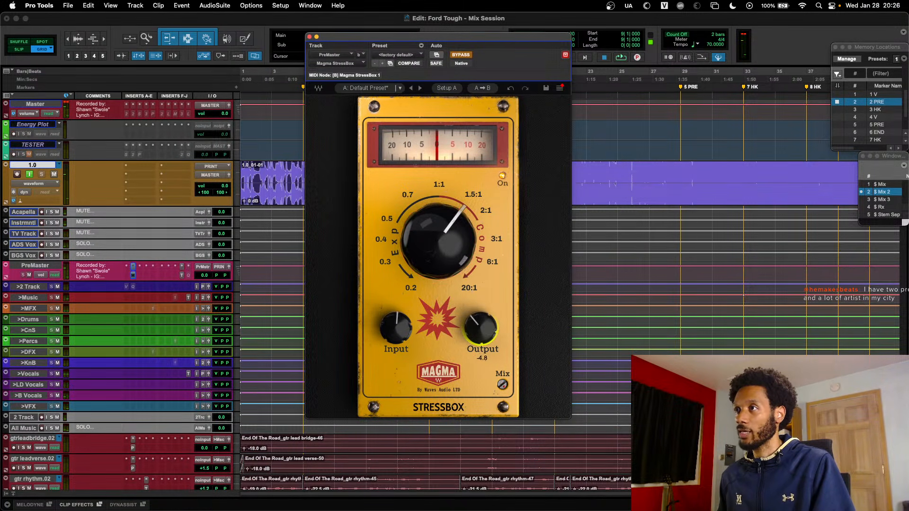
pyautogui.click(504, 385)
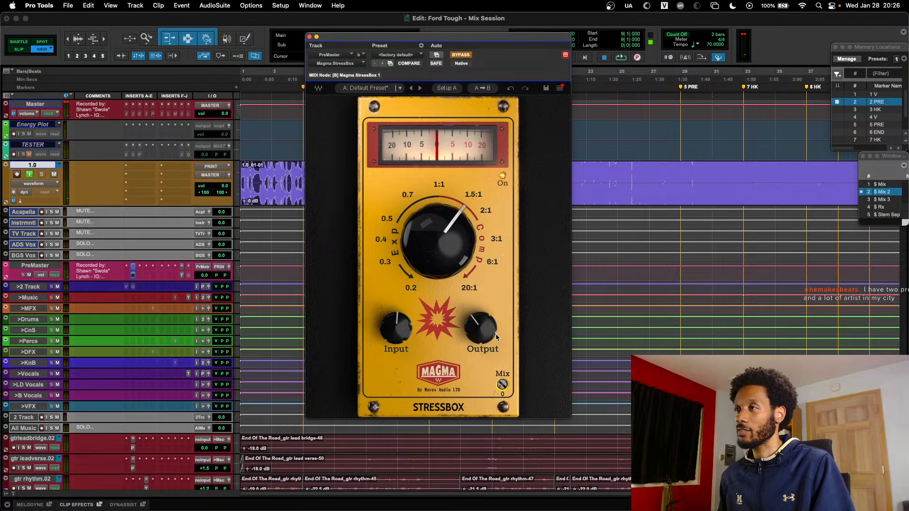
pyautogui.click(448, 247)
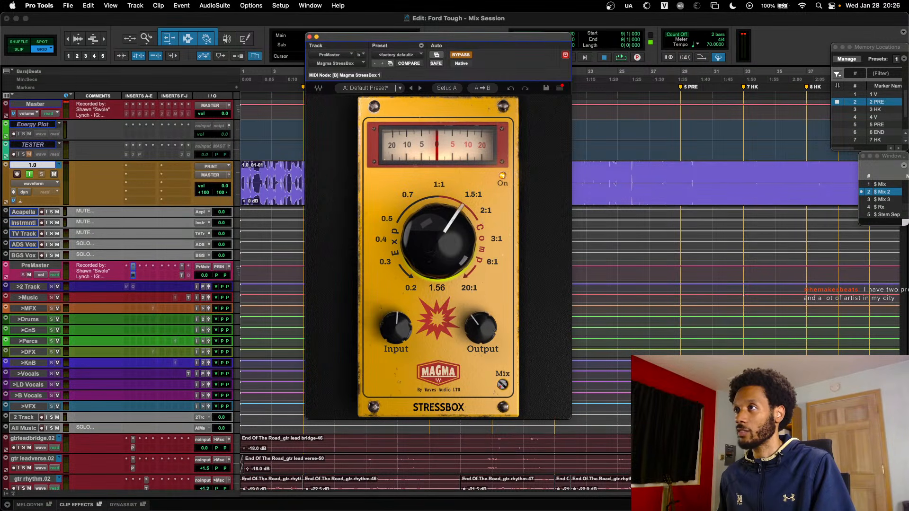
# - Play the session with StressBox active and raise its Mix amount to 17
pyautogui.press('space')
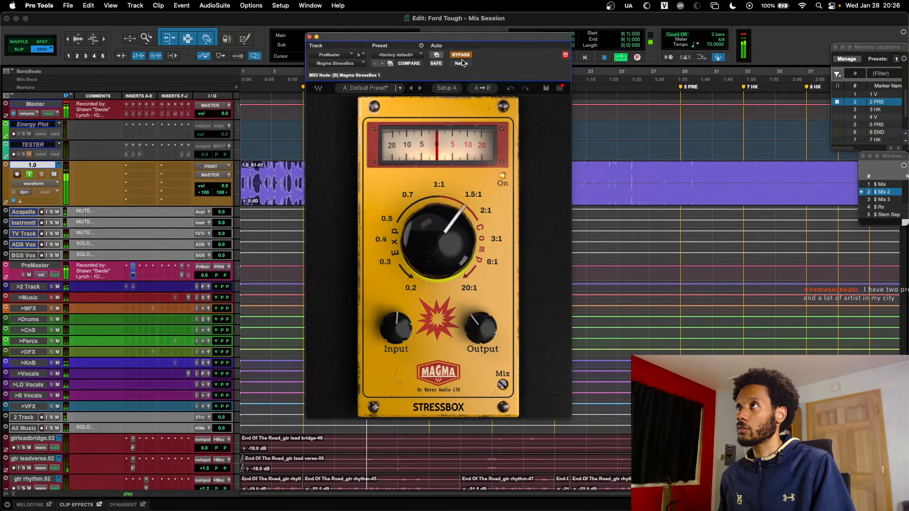
pyautogui.click(502, 385)
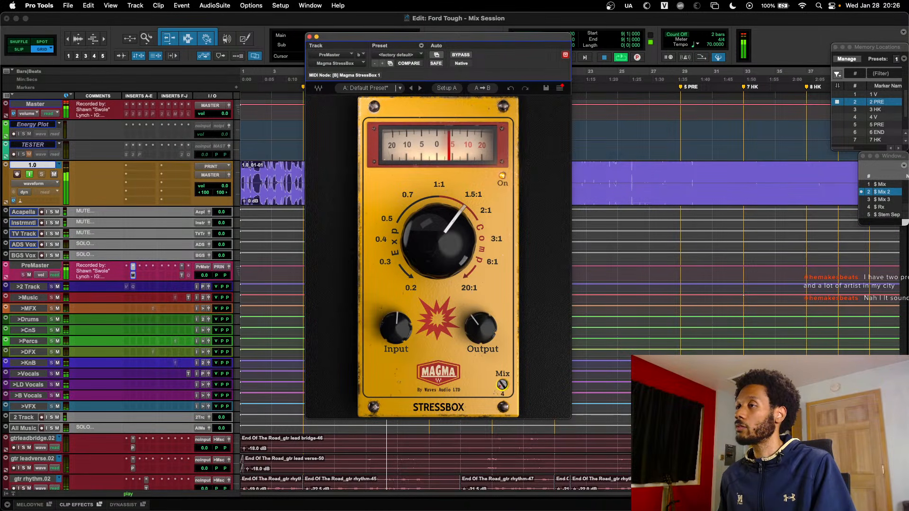
pyautogui.moveTo(502, 385); pyautogui.dragTo(502, 376)
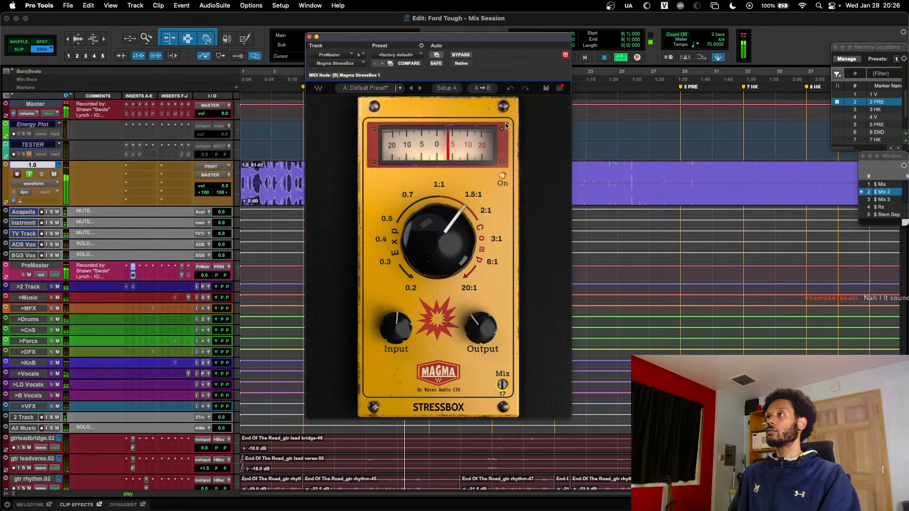
# - Compare the bypassed and active StressBox sound during playback, leave it active and close the plug-in window
pyautogui.click(462, 55)
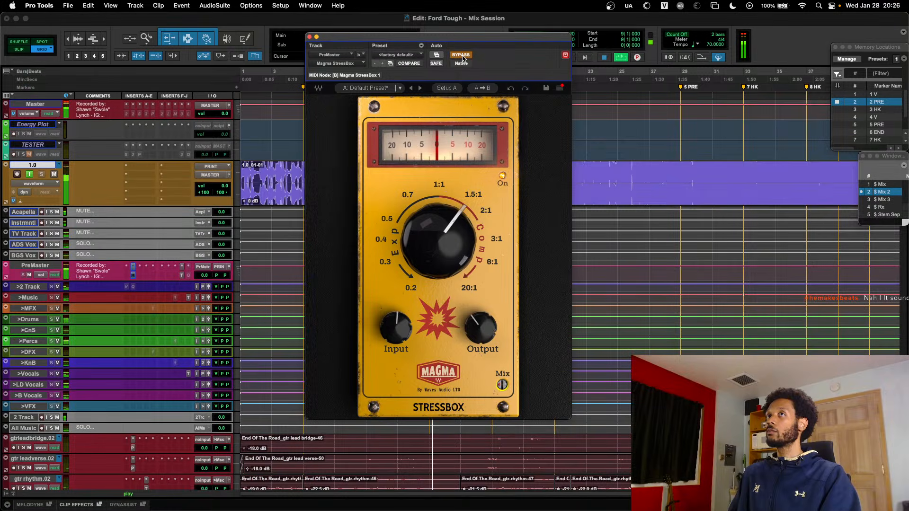
pyautogui.click(461, 55)
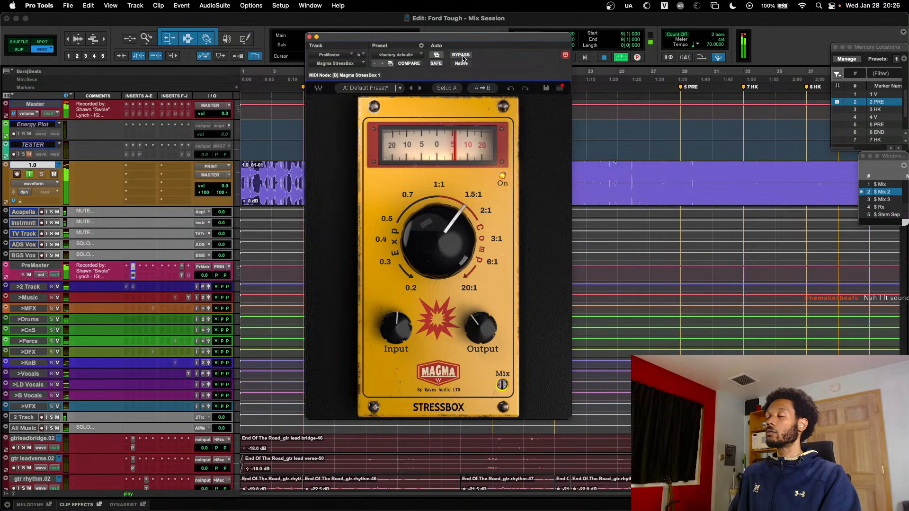
pyautogui.click(461, 54)
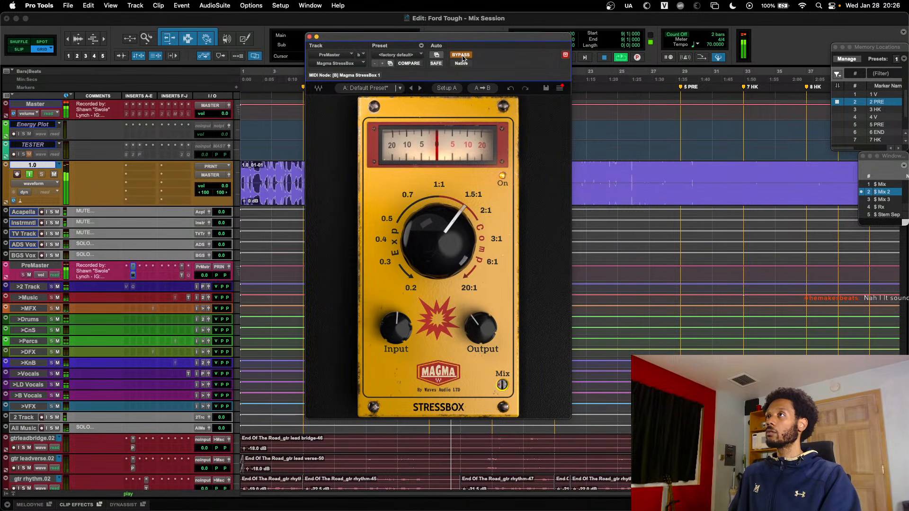
pyautogui.click(461, 55)
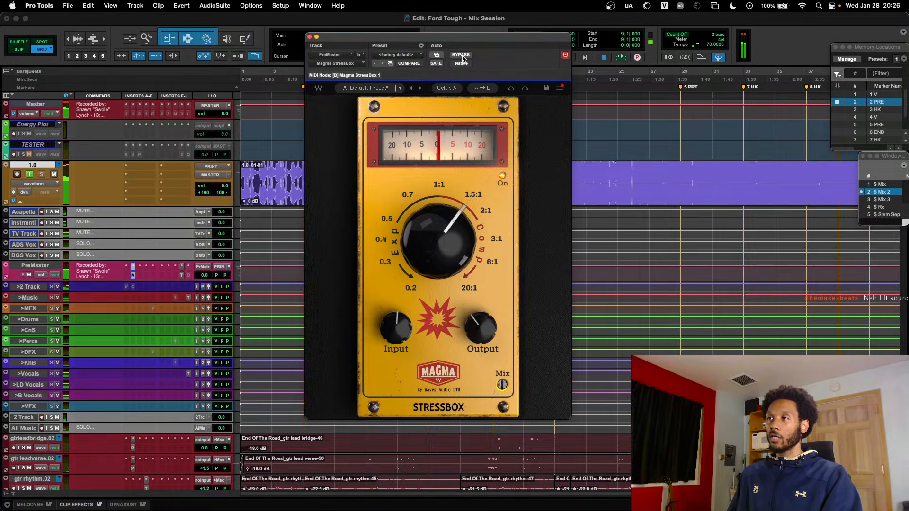
pyautogui.press('super+w')
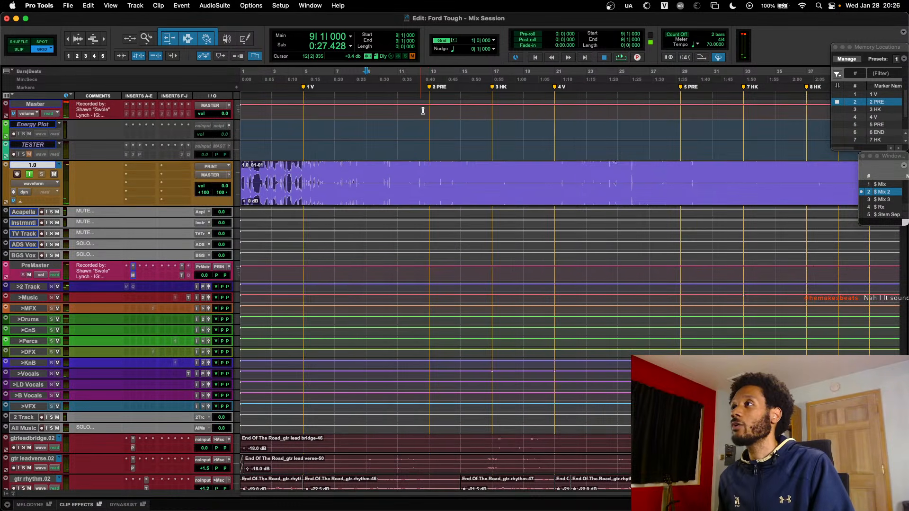
# - Place the edit cursor at the 2 PRE marker and enlarge the PreMaster track's height
pyautogui.click(429, 176)
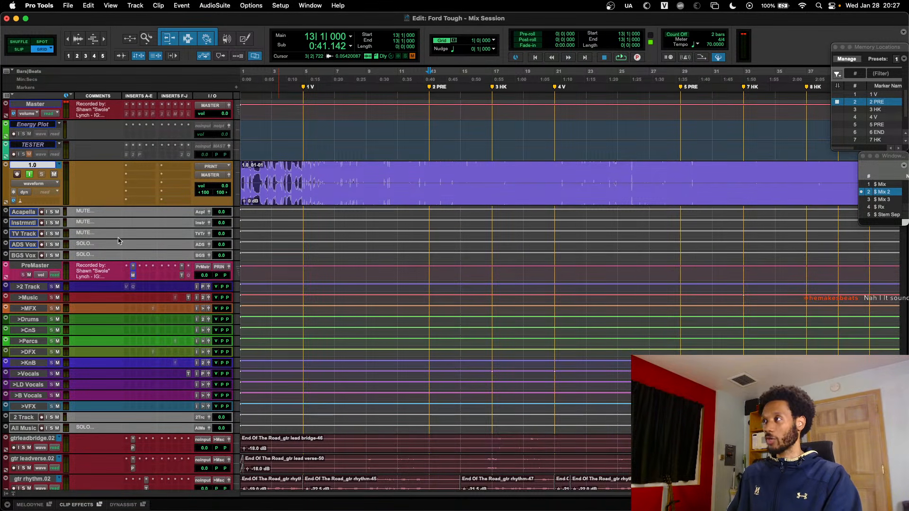
pyautogui.click(144, 331)
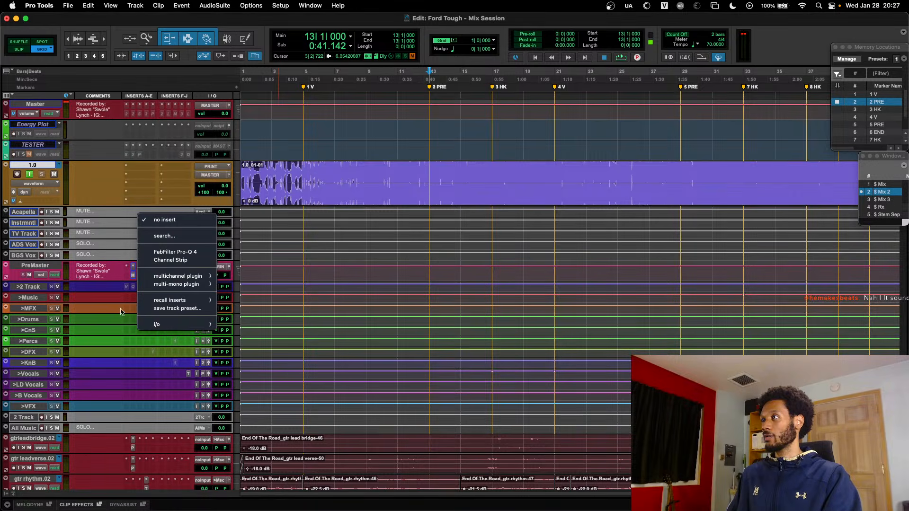
pyautogui.click(120, 306)
pyautogui.moveTo(142, 280); pyautogui.dragTo(148, 304)
# - Open the PreMaster track's StressBox, bypass it and start playback from bar 13, moving the plug-in window slightly
pyautogui.click(141, 275)
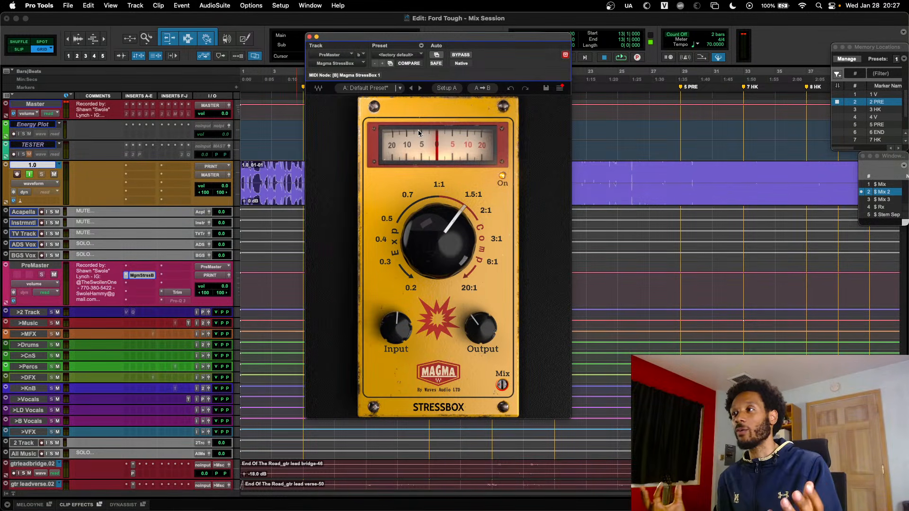
pyautogui.click(463, 56)
pyautogui.press('space')
pyautogui.moveTo(463, 38); pyautogui.dragTo(452, 54)
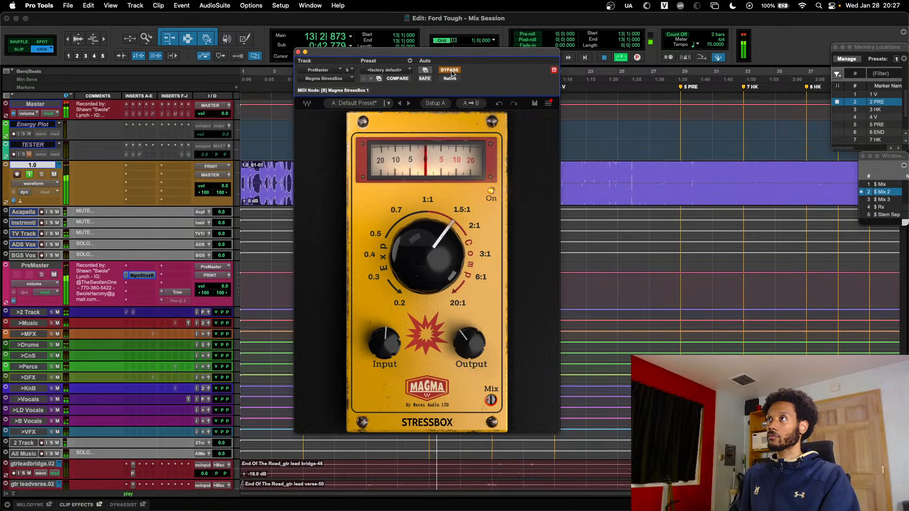
# - Compare StressBox active and bypassed over the 2 PRE section, leave it active and close its window
pyautogui.click(450, 70)
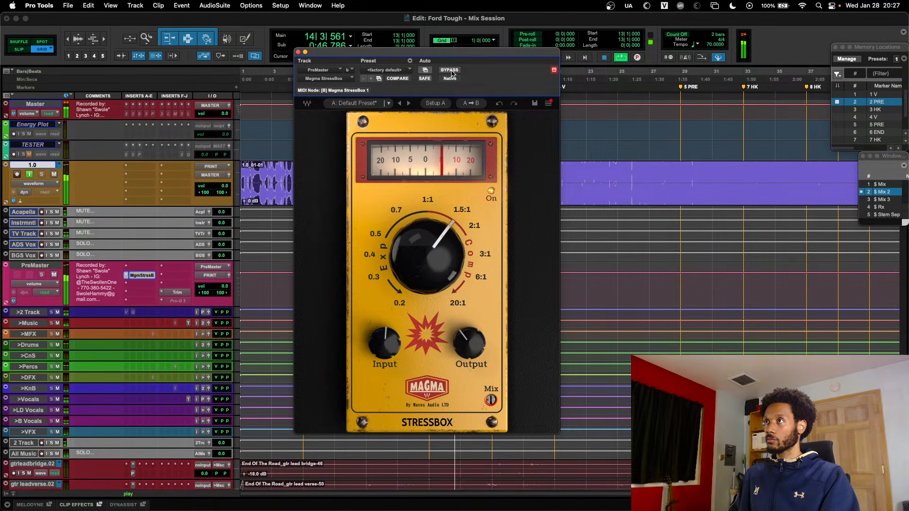
pyautogui.click(450, 70)
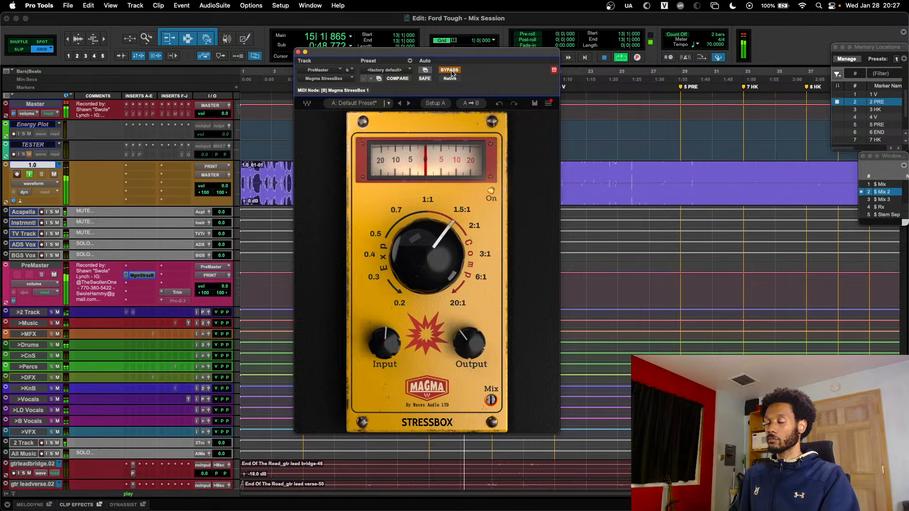
pyautogui.click(450, 71)
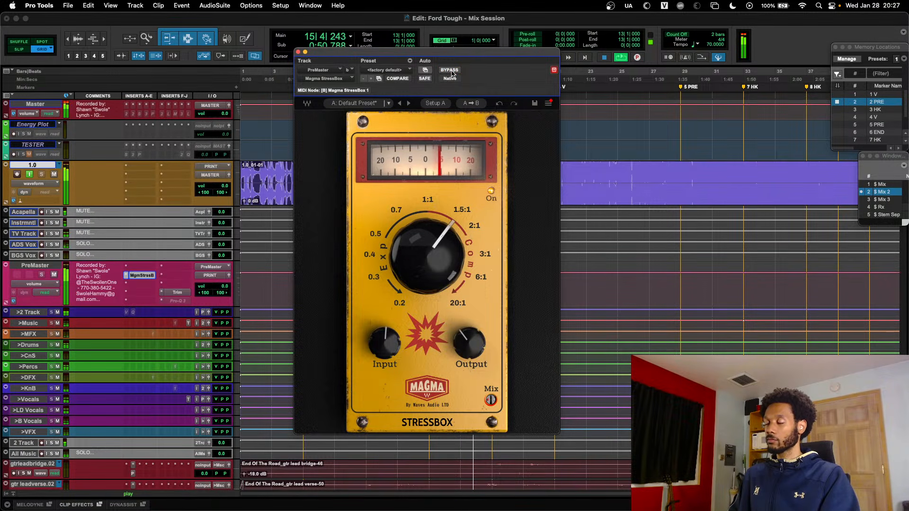
pyautogui.click(451, 71)
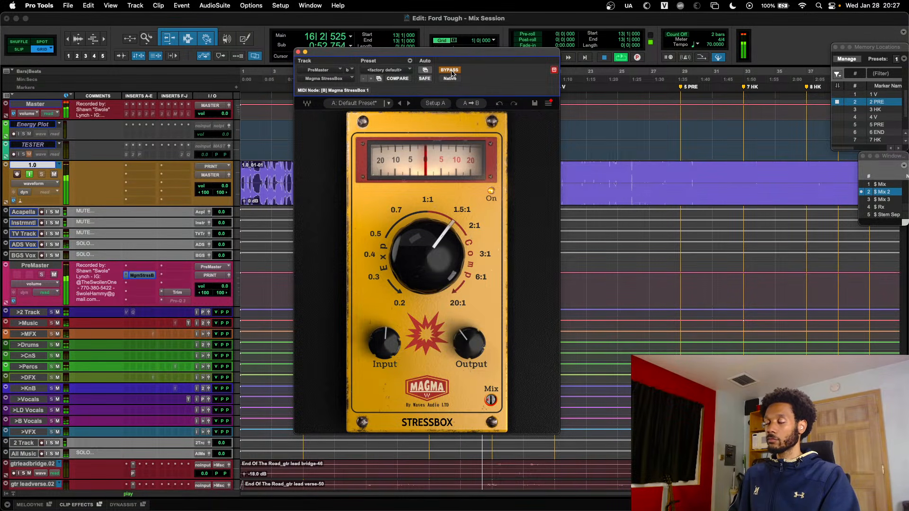
pyautogui.click(450, 70)
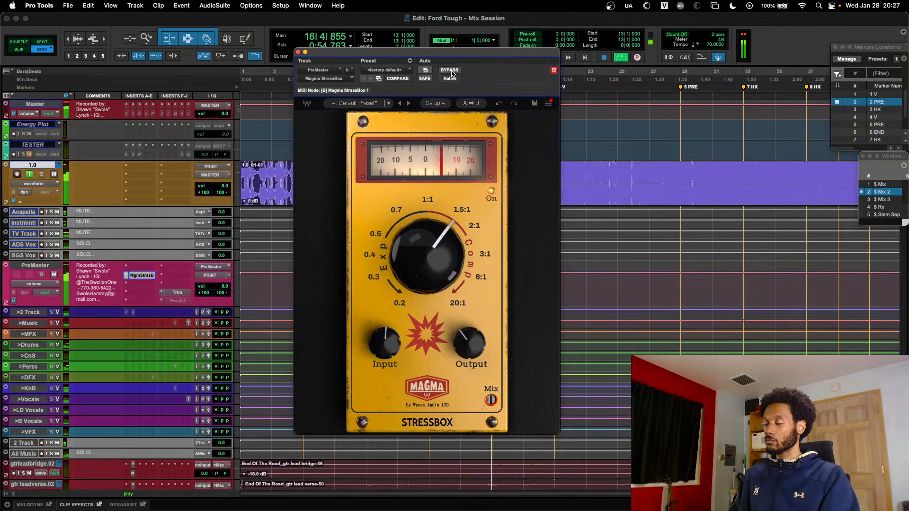
pyautogui.press('super+w')
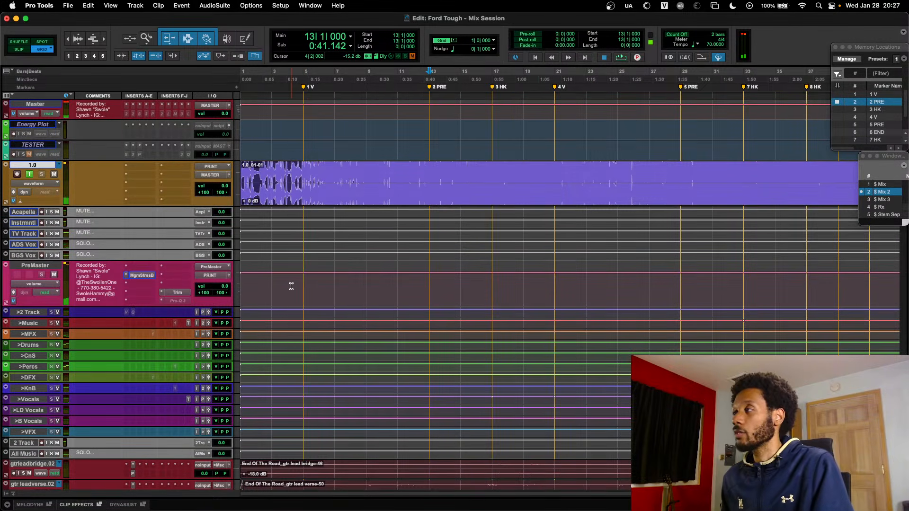
# - Show the Mix window, mute the All Music VCA master and look through the channel strips
pyautogui.scroll(-5, 291, 285)
pyautogui.press('super+equal')
pyautogui.hscroll(10, 293, 288)
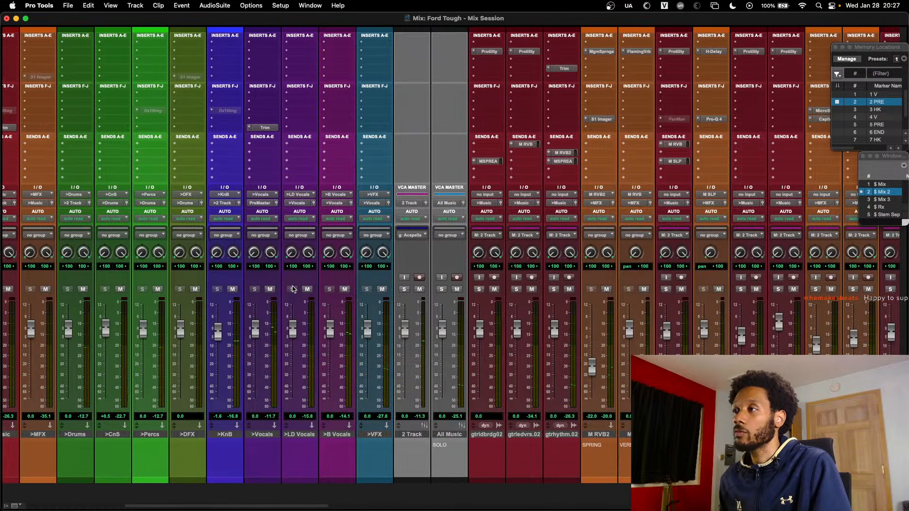
pyautogui.click(458, 289)
pyautogui.hscroll(10, 460, 292)
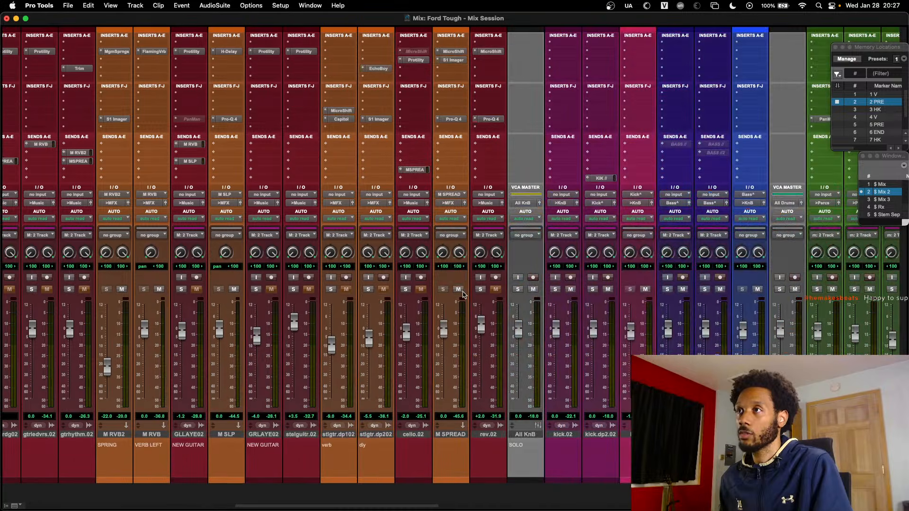
pyautogui.hscroll(2, 463, 294)
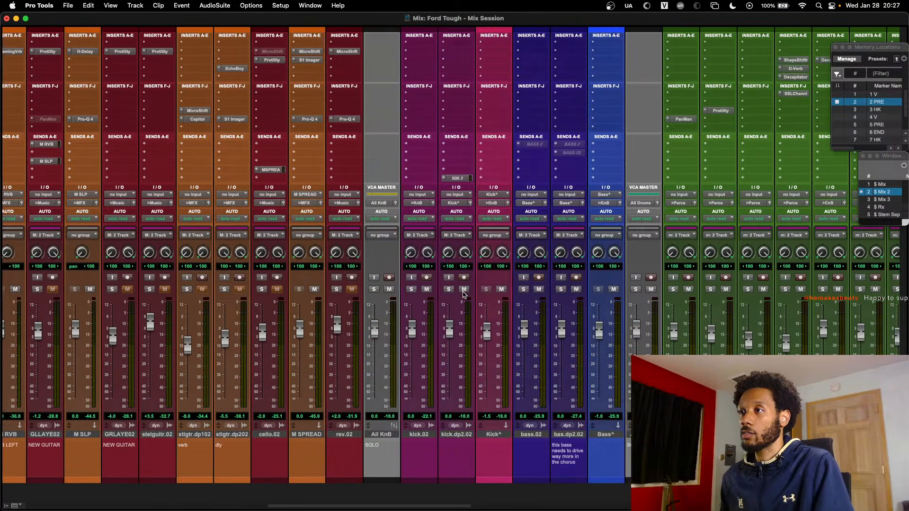
pyautogui.hscroll(-20, 568, 296)
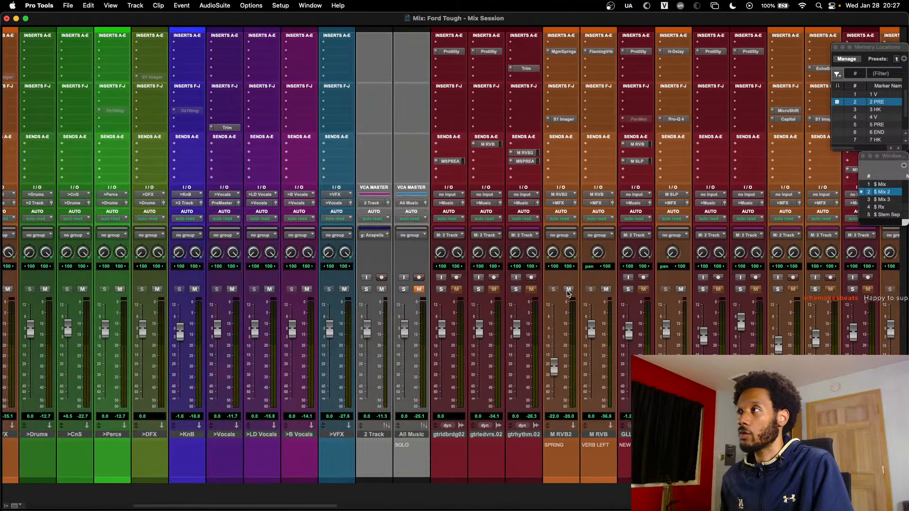
pyautogui.hscroll(10, 567, 293)
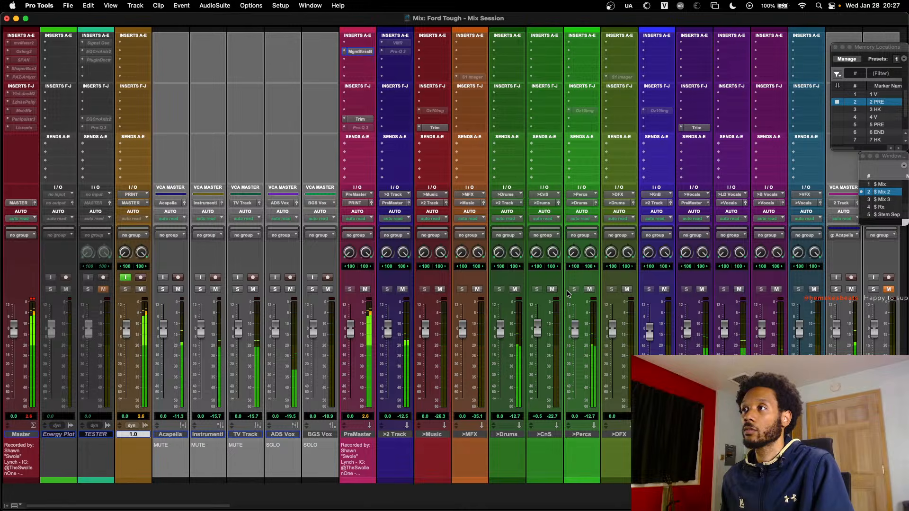
# - Look through the channel strips, move playback to the 1 V marker and open the PreMaster track's StressBox
pyautogui.hscroll(15, 568, 294)
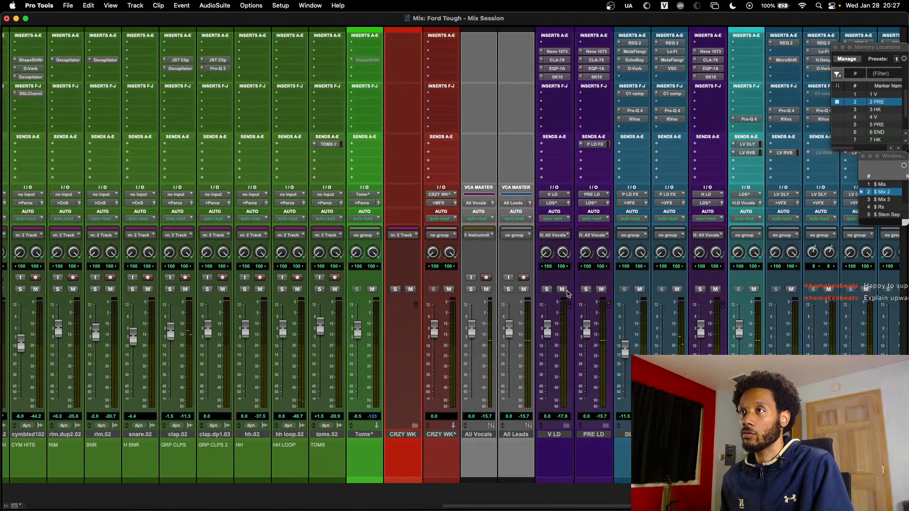
pyautogui.hscroll(-20, 485, 295)
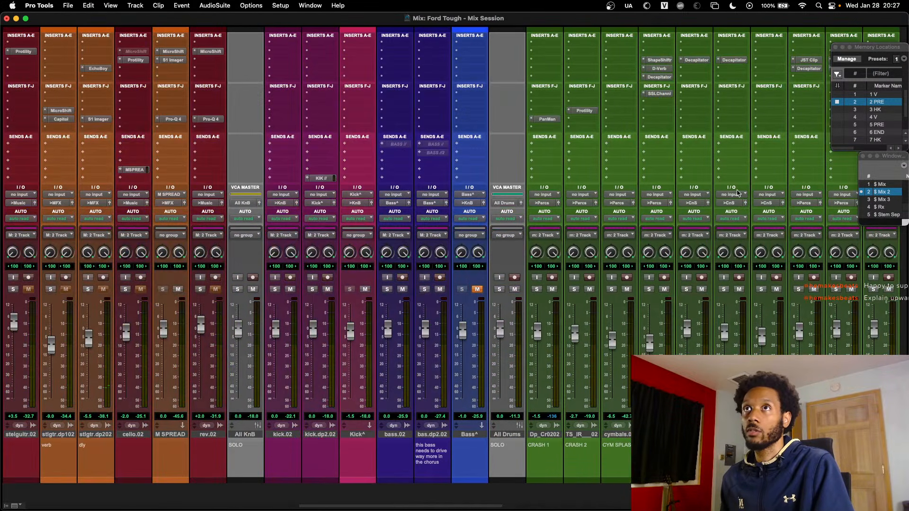
pyautogui.click(876, 95)
pyautogui.hscroll(-20, 464, 246)
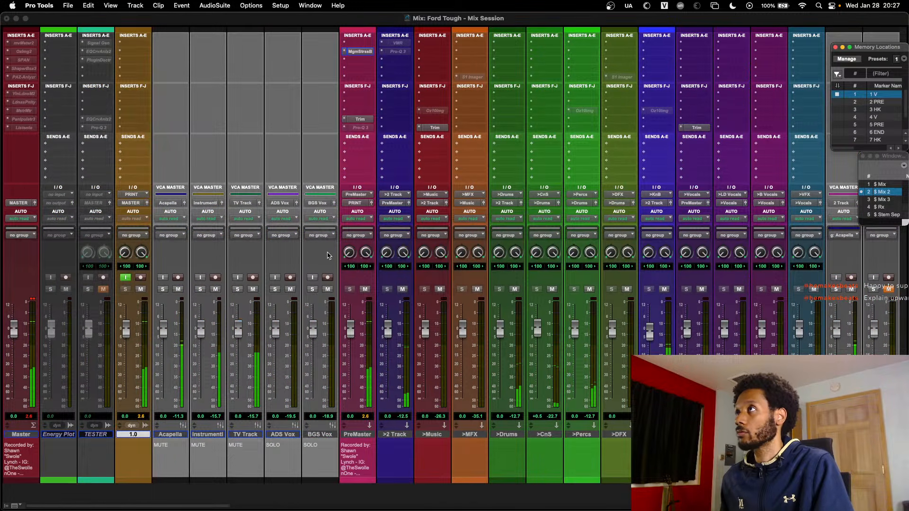
pyautogui.click(359, 51)
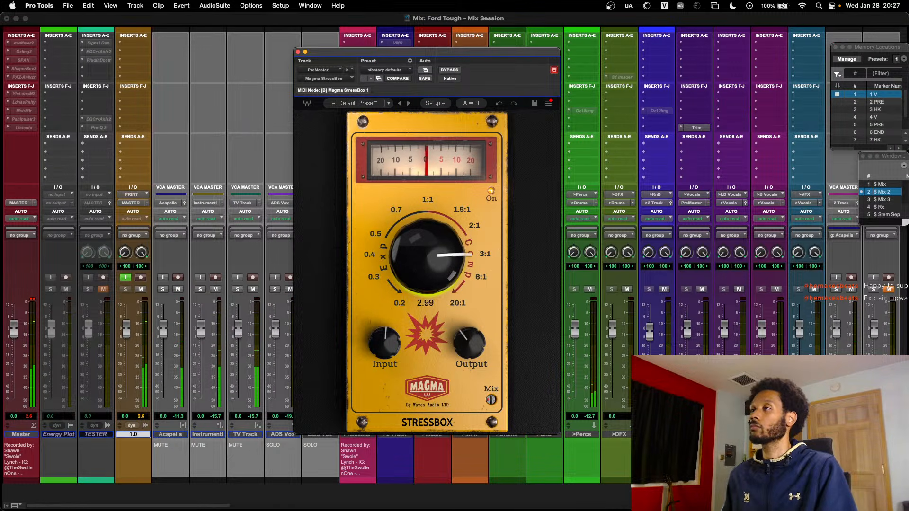
# - Fine-tune StressBox's compression ratio around 3:1 and lower its output to about -8.6
pyautogui.moveTo(440, 282); pyautogui.dragTo(434, 273)
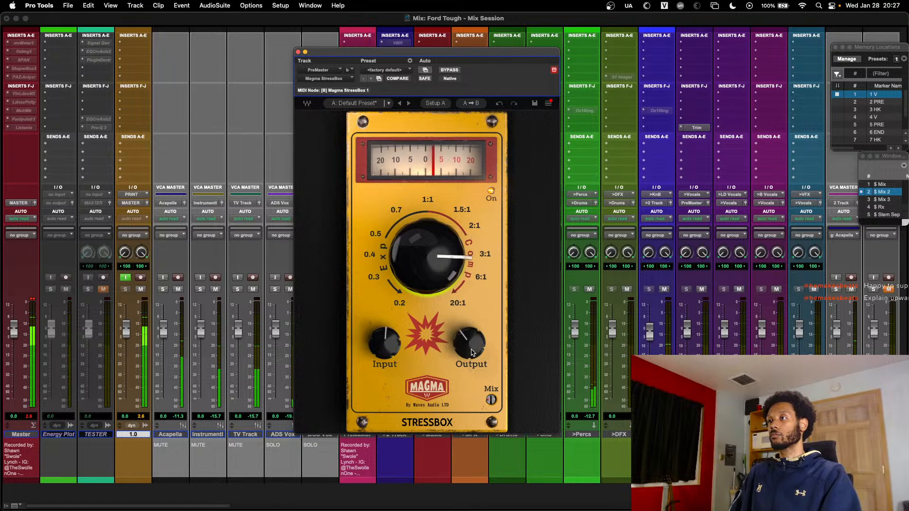
pyautogui.moveTo(469, 343); pyautogui.dragTo(470, 354)
pyautogui.moveTo(496, 403); pyautogui.dragTo(496, 419)
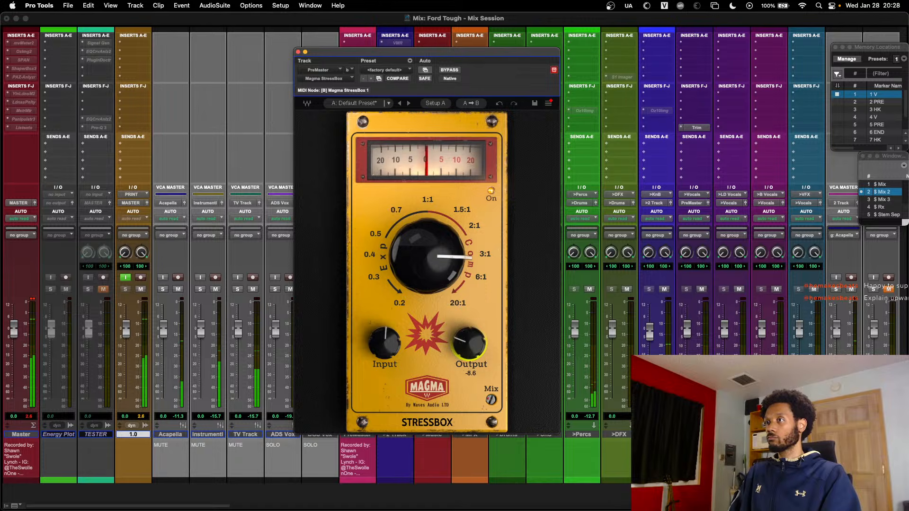
# - Compare StressBox bypassed and active while lowering its output slightly more, leave it active and close its window
pyautogui.click(448, 70)
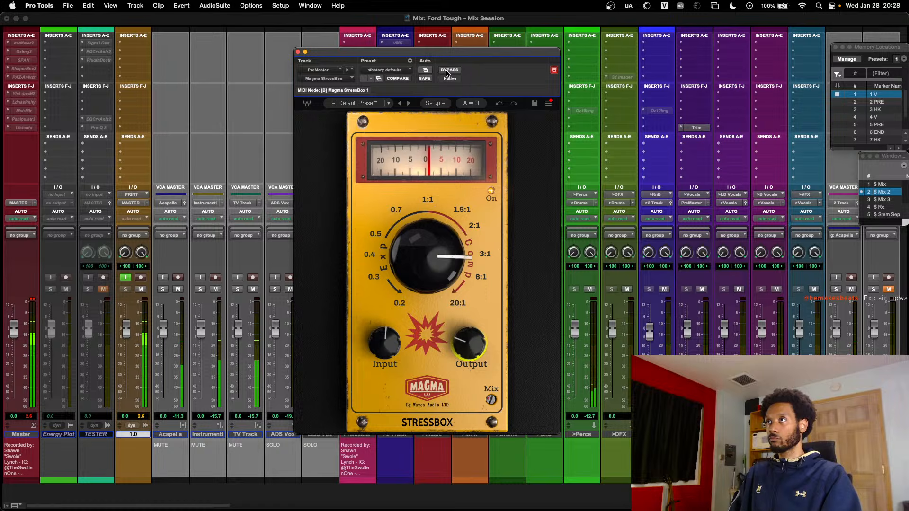
pyautogui.click(447, 70)
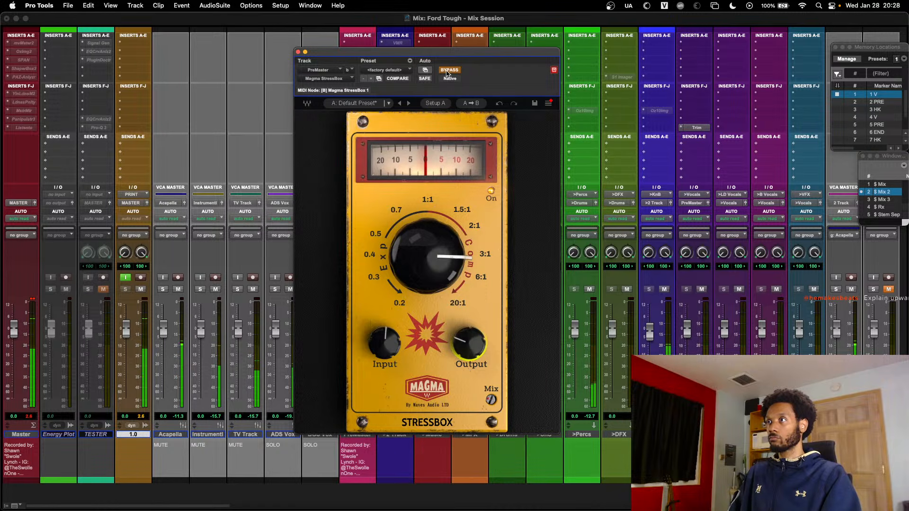
pyautogui.moveTo(468, 343); pyautogui.dragTo(469, 351)
pyautogui.click(449, 70)
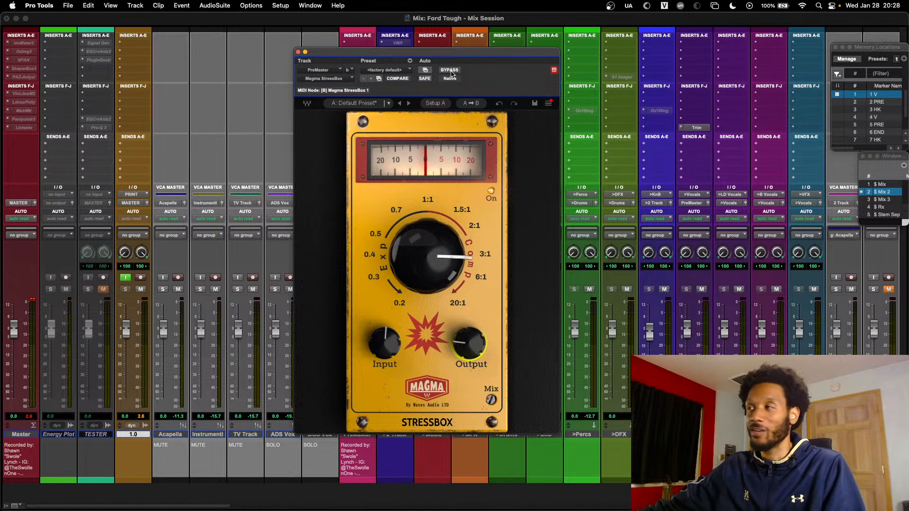
pyautogui.moveTo(462, 59); pyautogui.dragTo(488, 76)
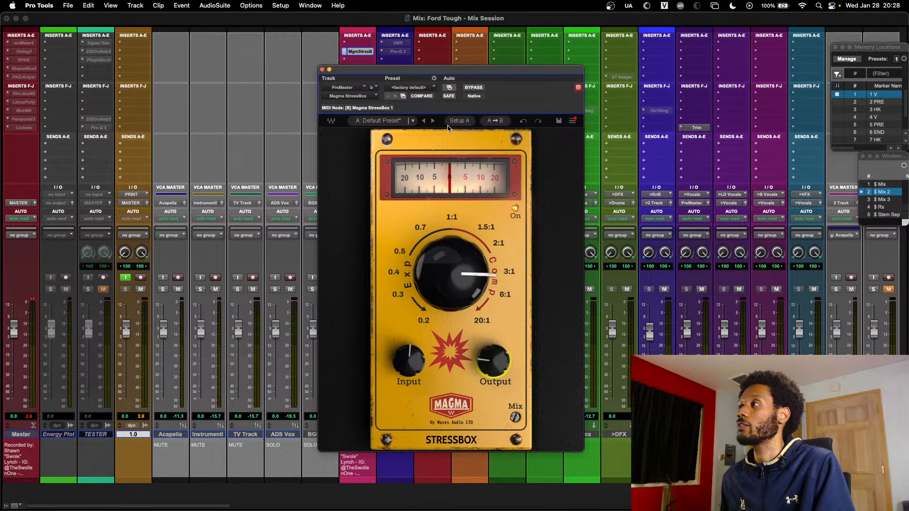
pyautogui.press('super+w')
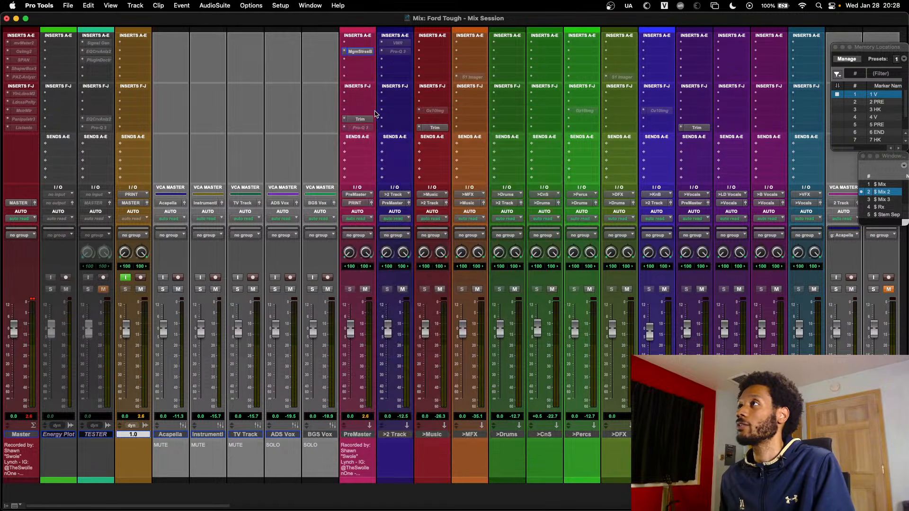
# - Insert Ozone 11 (stereo) in the PreMaster's insert slot D, set the Maximizer's Upward Compress to 0.0 dB and close its window
pyautogui.click(359, 71)
pyautogui.write('p')
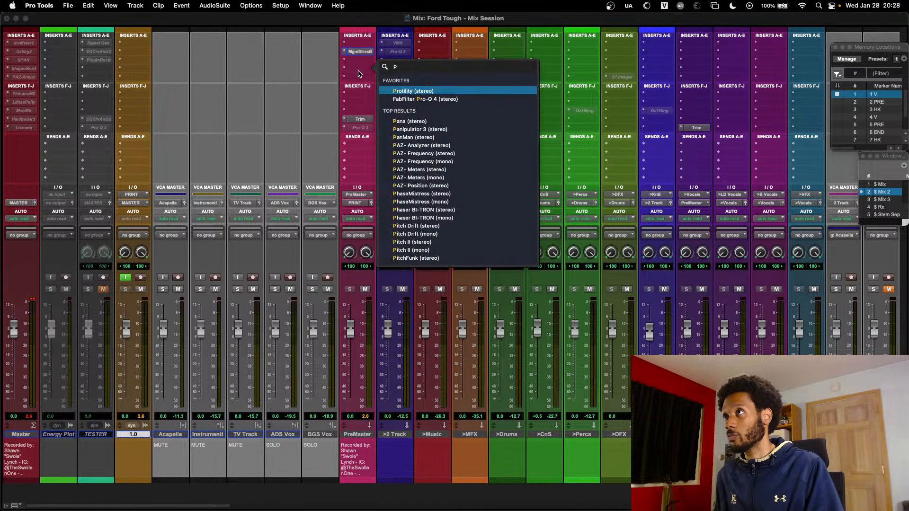
pyautogui.press('BackSpace')
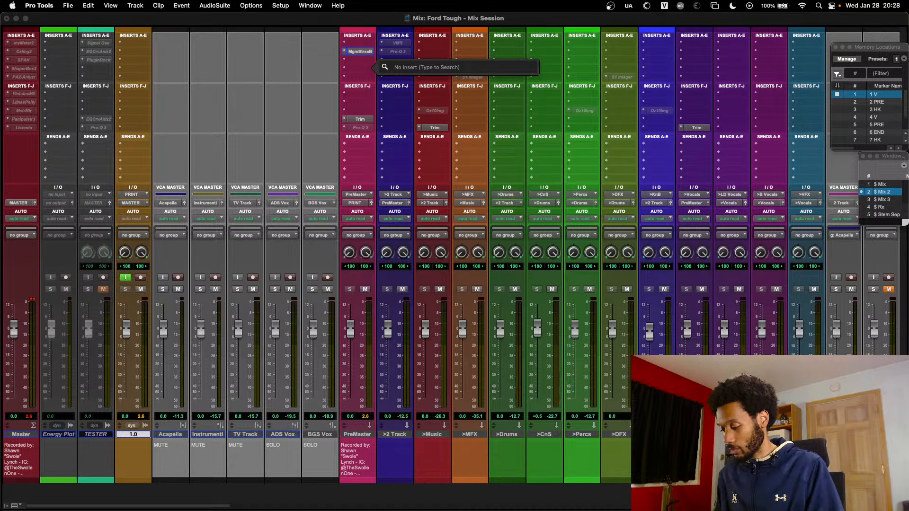
pyautogui.write('11 O')
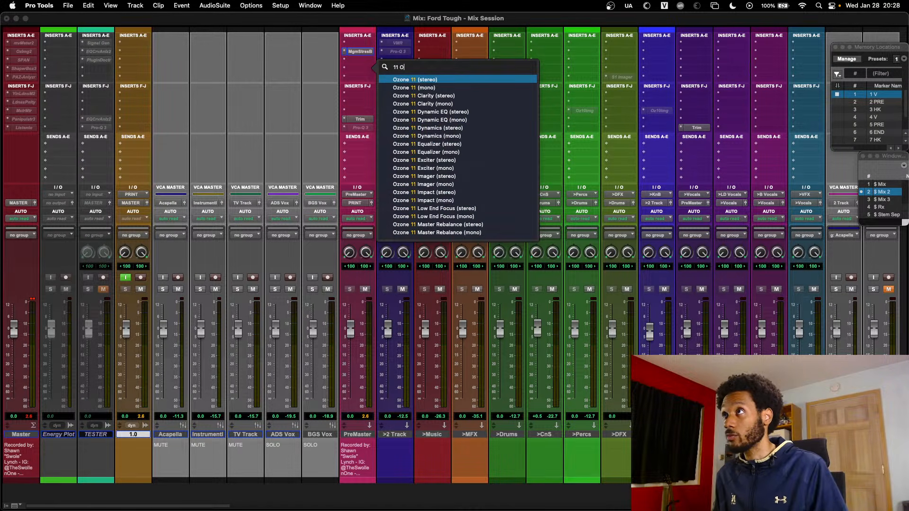
pyautogui.press('Escape')
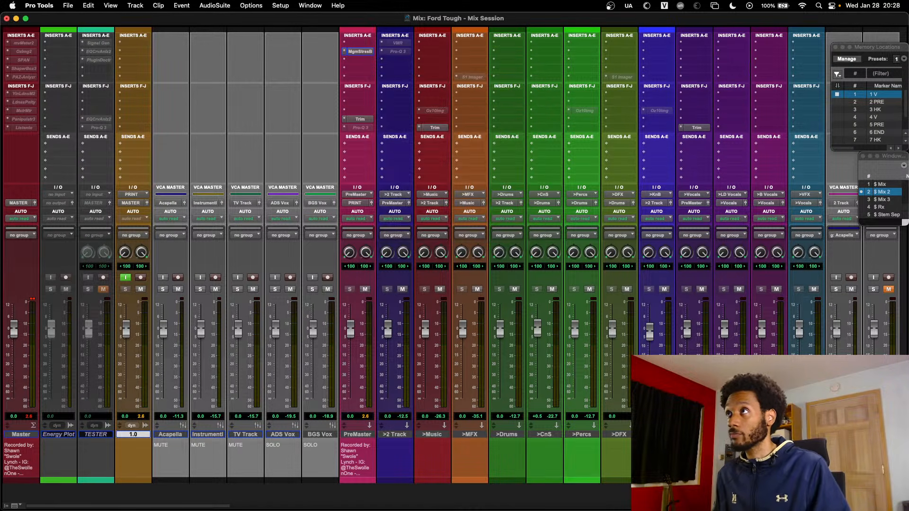
pyautogui.click(366, 52)
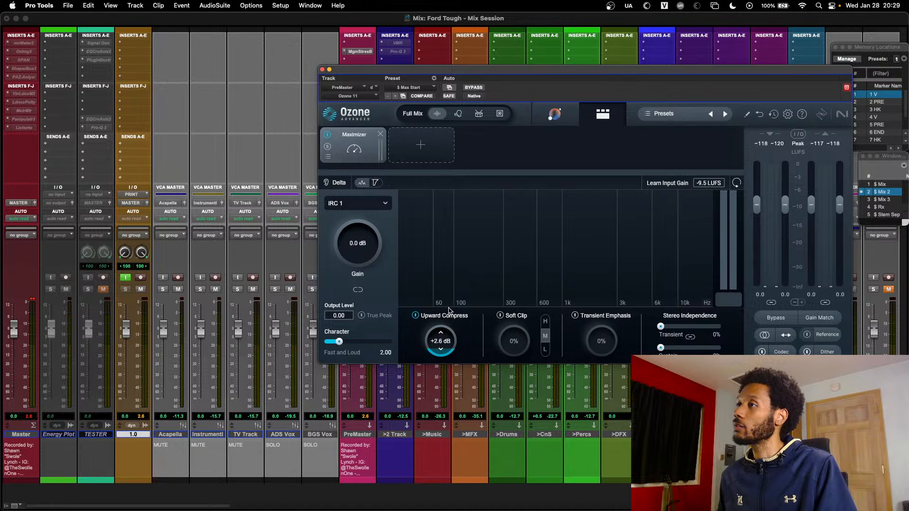
pyautogui.moveTo(457, 286); pyautogui.dragTo(453, 338)
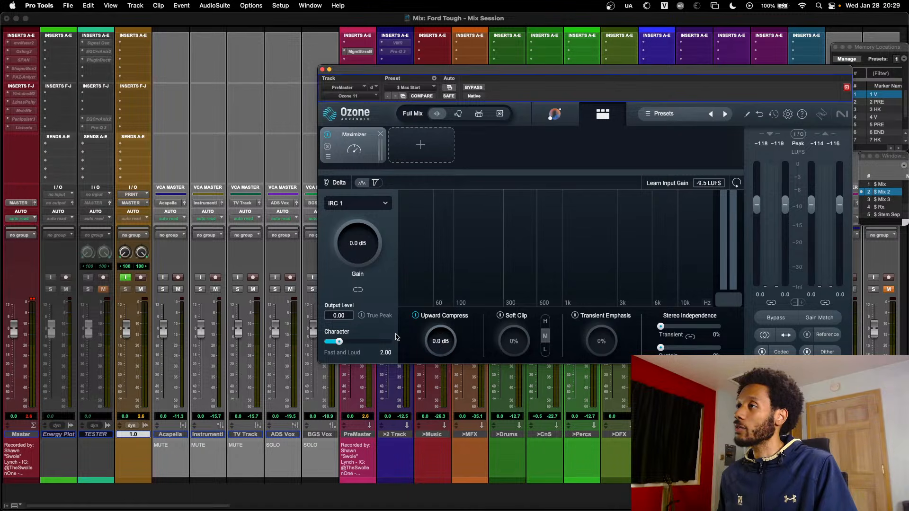
pyautogui.press('super+w')
# - Demonstrate Ozone 11's Upward Compress during playback at about +4.1 dB and +8.8 dB, and reset it to 0.0 dB
pyautogui.press('space')
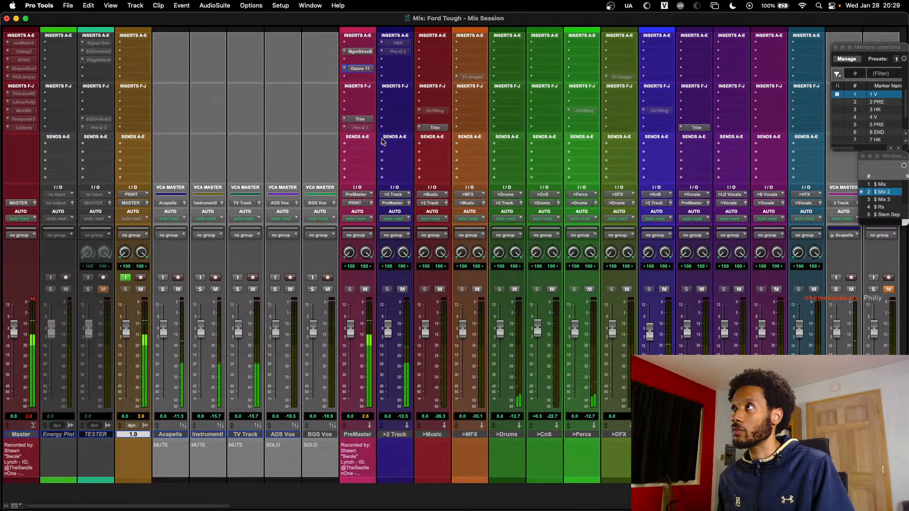
pyautogui.click(359, 68)
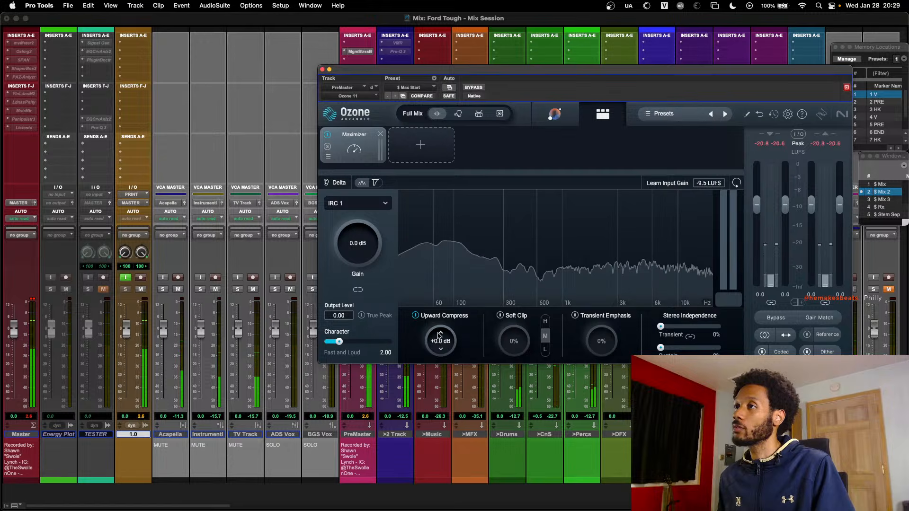
pyautogui.moveTo(439, 335); pyautogui.dragTo(446, 293)
pyautogui.click(375, 183)
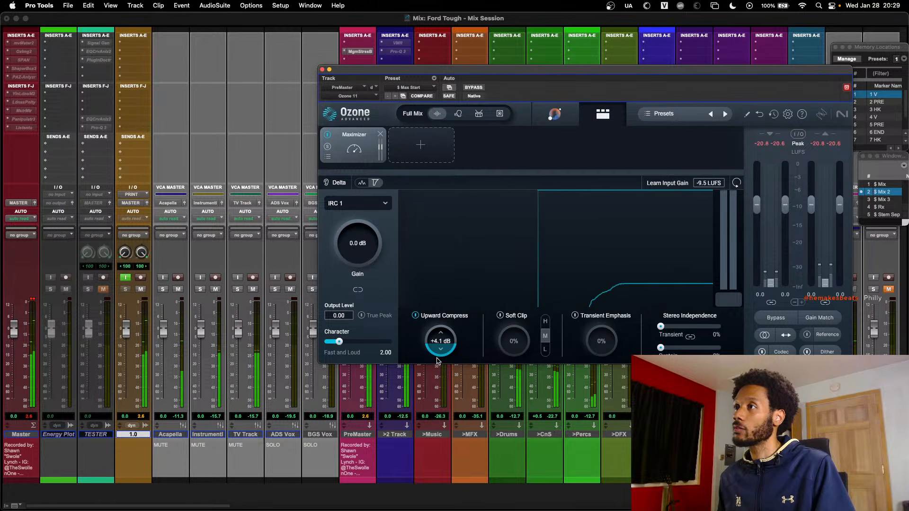
pyautogui.doubleClick(448, 346)
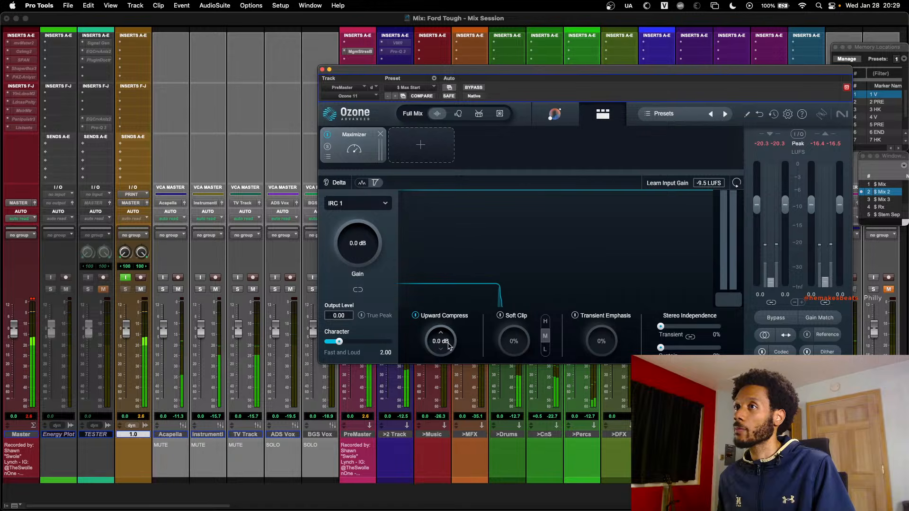
pyautogui.moveTo(448, 346); pyautogui.dragTo(457, 256)
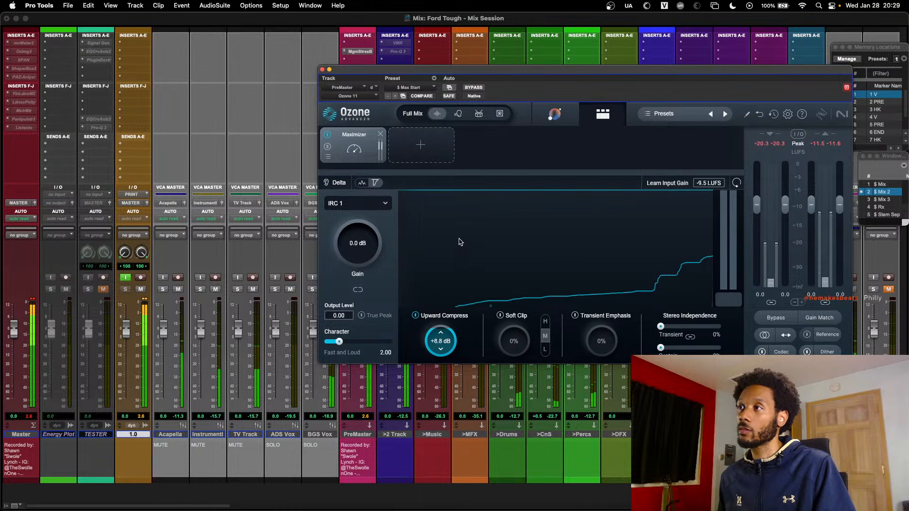
pyautogui.keyDown('alt'); pyautogui.click(444, 335); pyautogui.keyUp('alt')
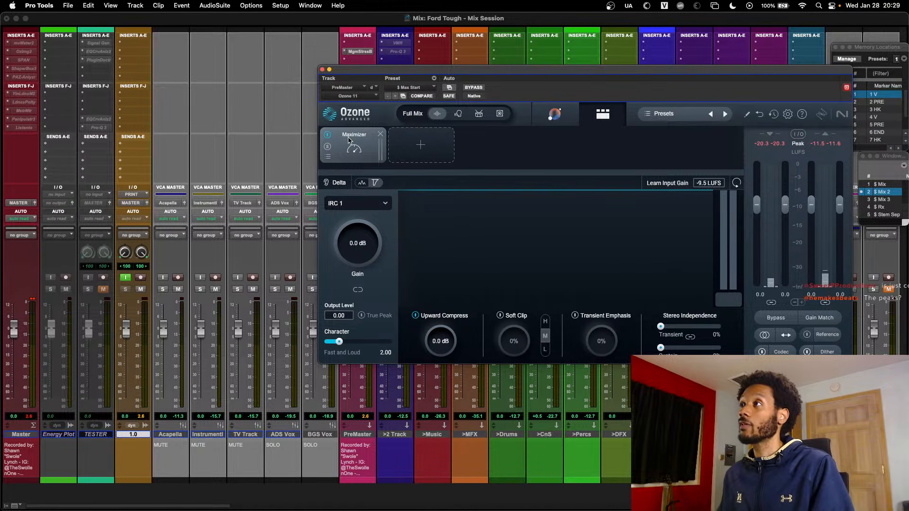
# - Remove Ozone 11 from the PreMaster track and close the empty plug-in window
pyautogui.click(358, 96)
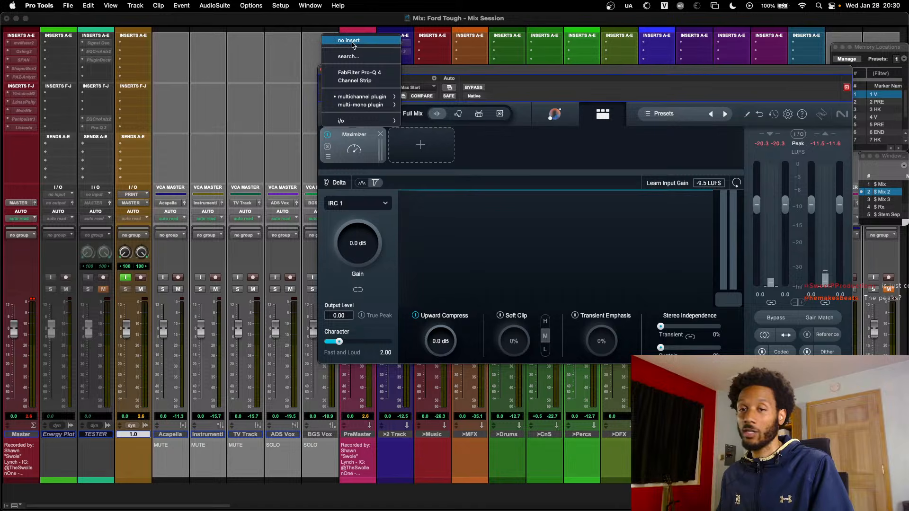
pyautogui.click(341, 38)
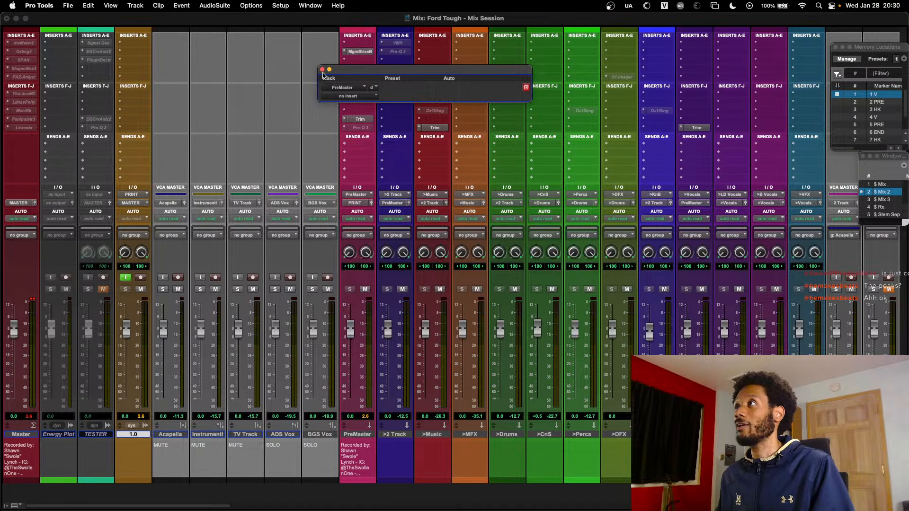
pyautogui.click(322, 70)
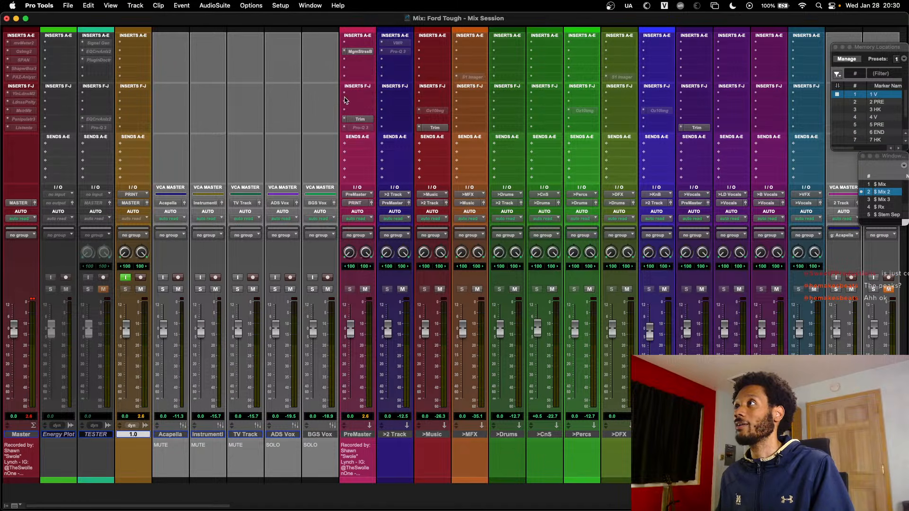
# - Insert MV2 (stereo) in the PreMaster's insert slot E and point out its Low Level fader
pyautogui.click(356, 78)
pyautogui.press('Escape')
pyautogui.click(356, 80)
pyautogui.write('mv2')
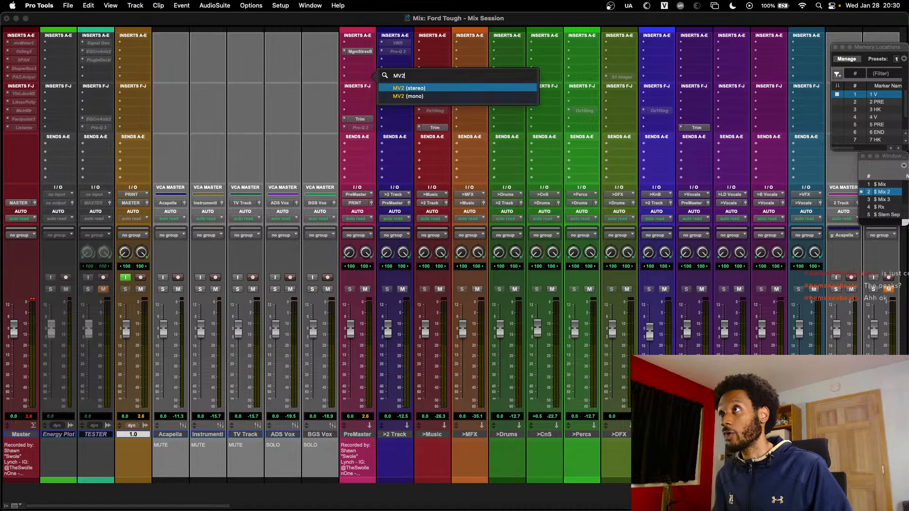
pyautogui.press('Return')
pyautogui.click(360, 213)
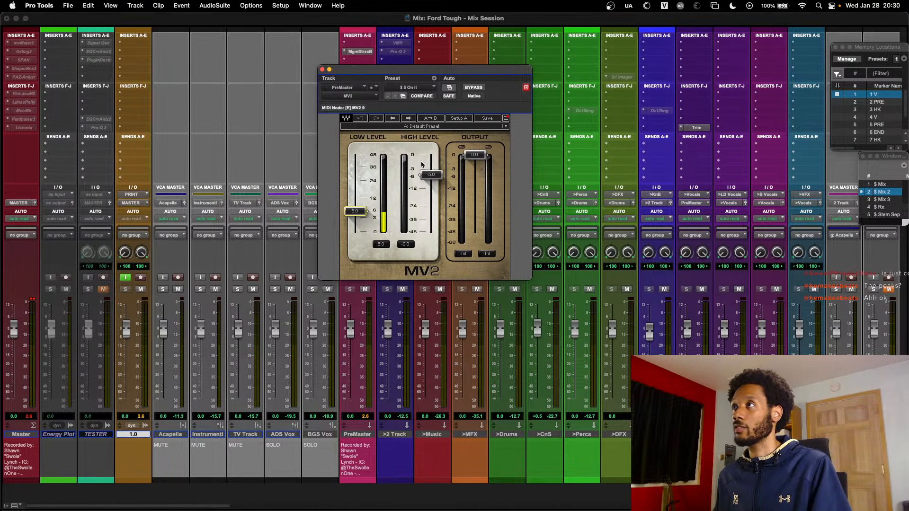
# - Remove MV2 from the PreMaster track and close its window
pyautogui.click(373, 99)
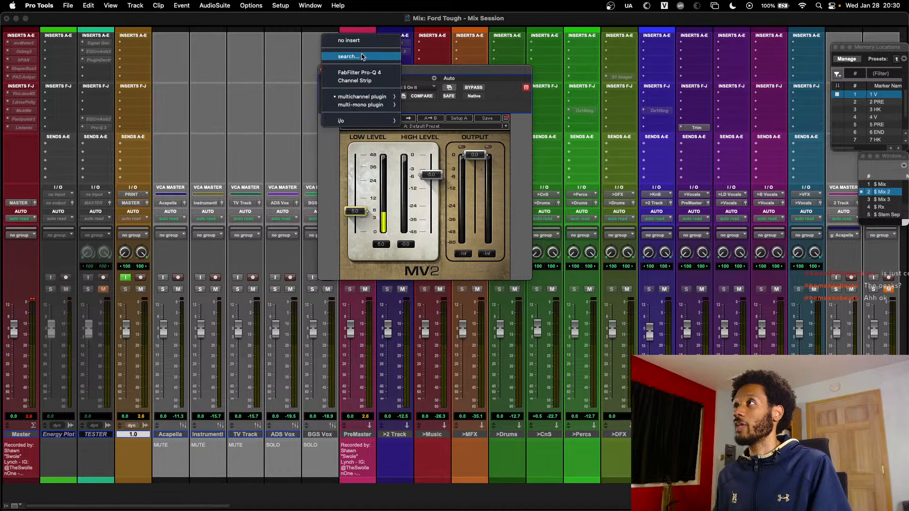
pyautogui.click(360, 41)
pyautogui.click(323, 69)
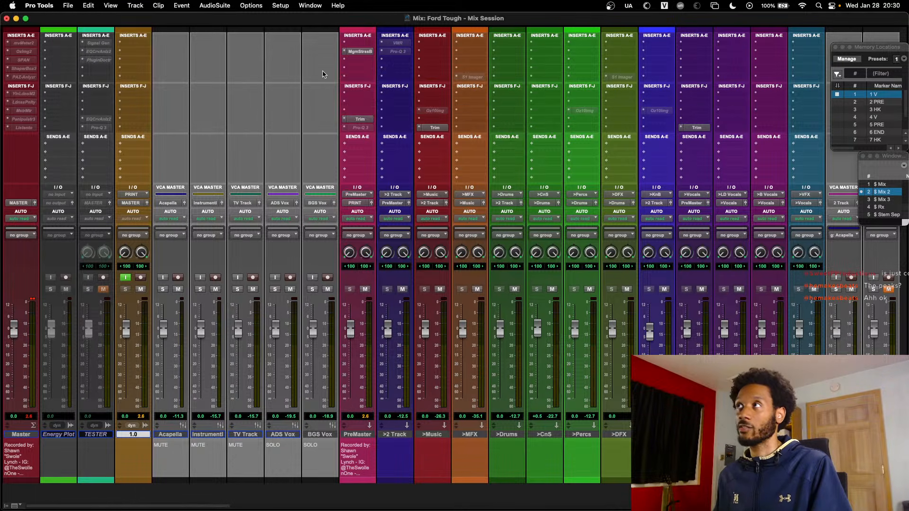
# - Reopen the PreMaster's StressBox, reposition its window and fine-tune the compression ratio to about 3:1
pyautogui.click(362, 52)
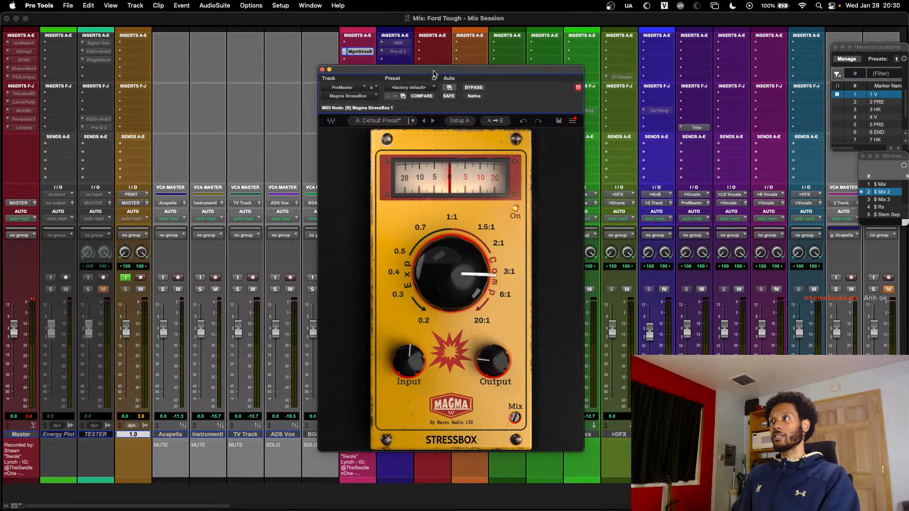
pyautogui.moveTo(434, 73); pyautogui.dragTo(352, 102)
pyautogui.hscroll(10, 637, 163)
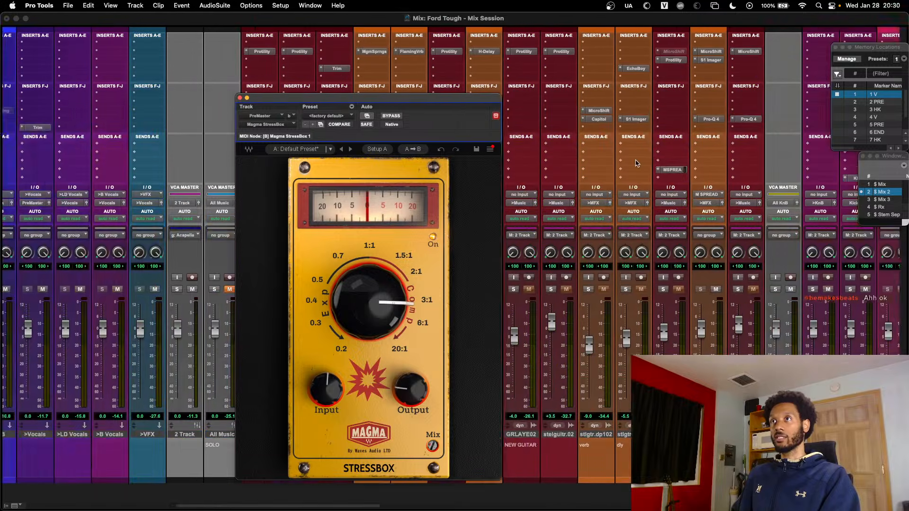
pyautogui.hscroll(10, 637, 163)
pyautogui.moveTo(467, 98); pyautogui.dragTo(499, 80)
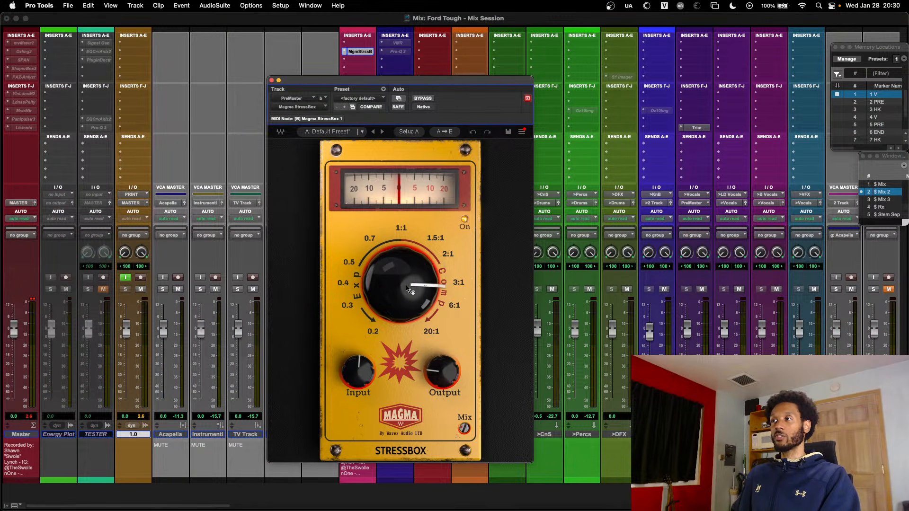
pyautogui.moveTo(407, 289); pyautogui.dragTo(407, 284)
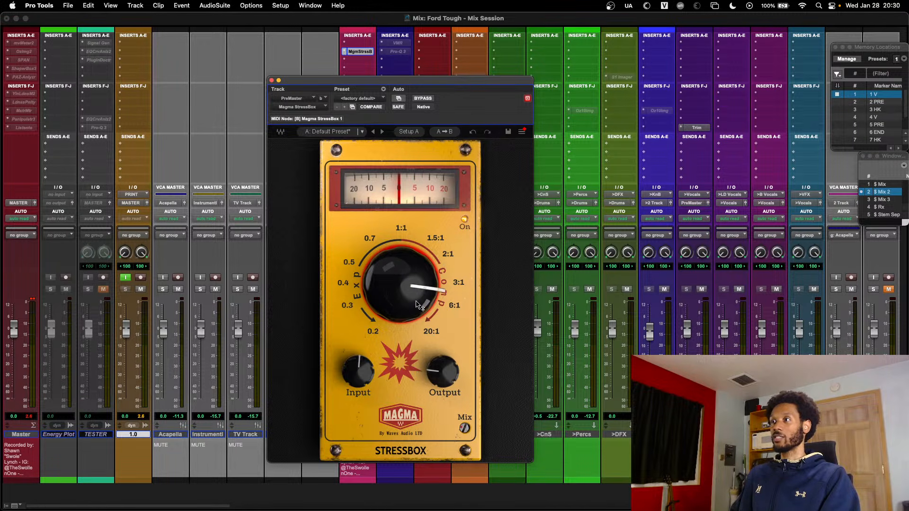
pyautogui.scroll(-3, 416, 302)
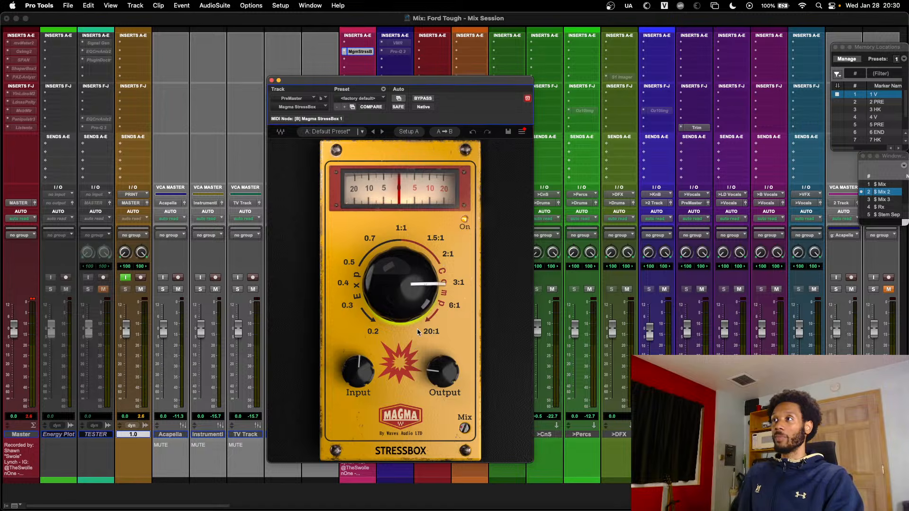
# - Play the mix and compare the PreMaster's StressBox bypassed and active at the 3:1 ratio
pyautogui.click(422, 98)
pyautogui.press('space')
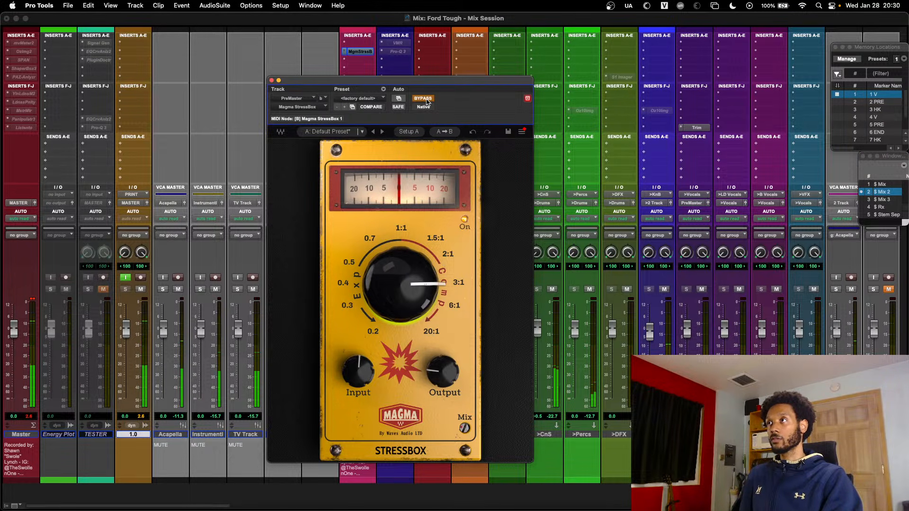
pyautogui.click(423, 98)
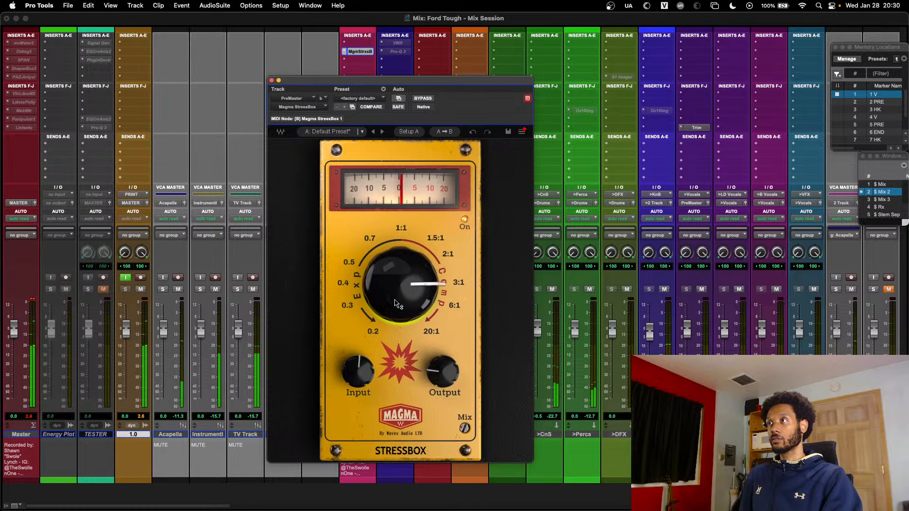
pyautogui.click(423, 99)
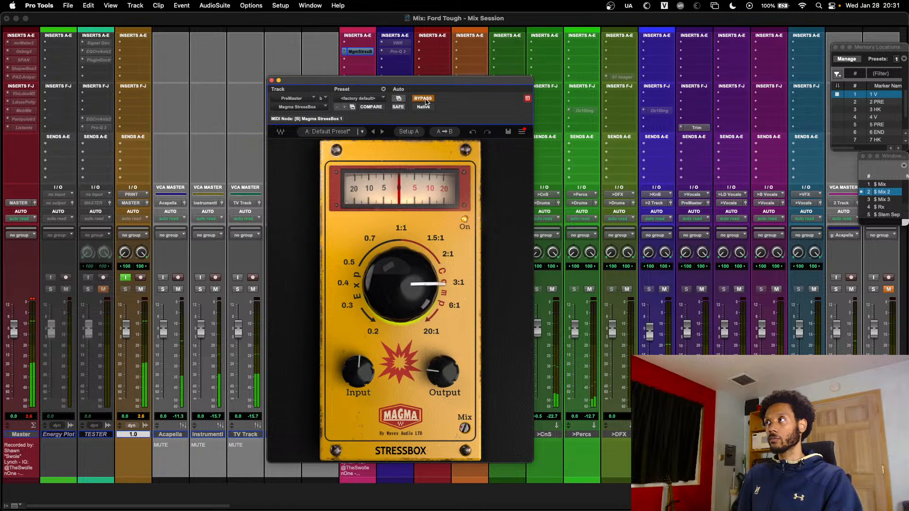
pyautogui.click(424, 99)
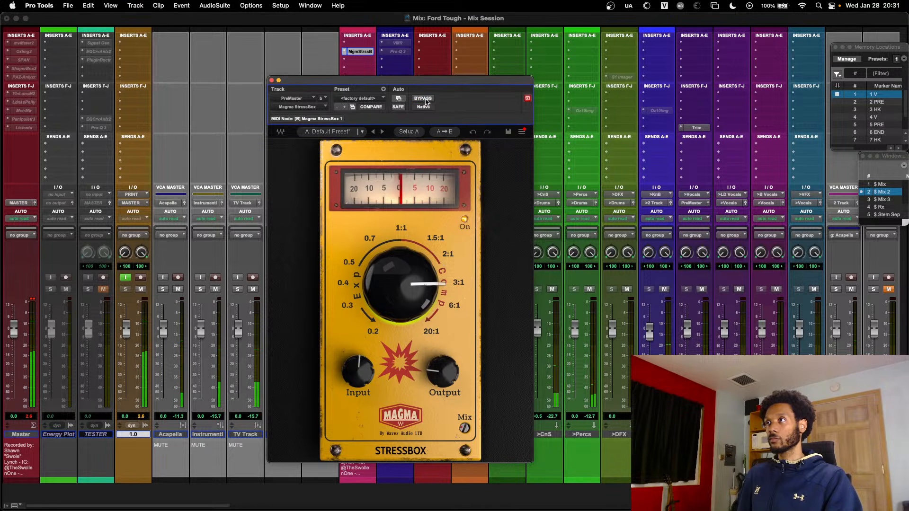
# - Lower StressBox's output to -11.0, try its Mix control and compare the result against bypass
pyautogui.moveTo(443, 371)
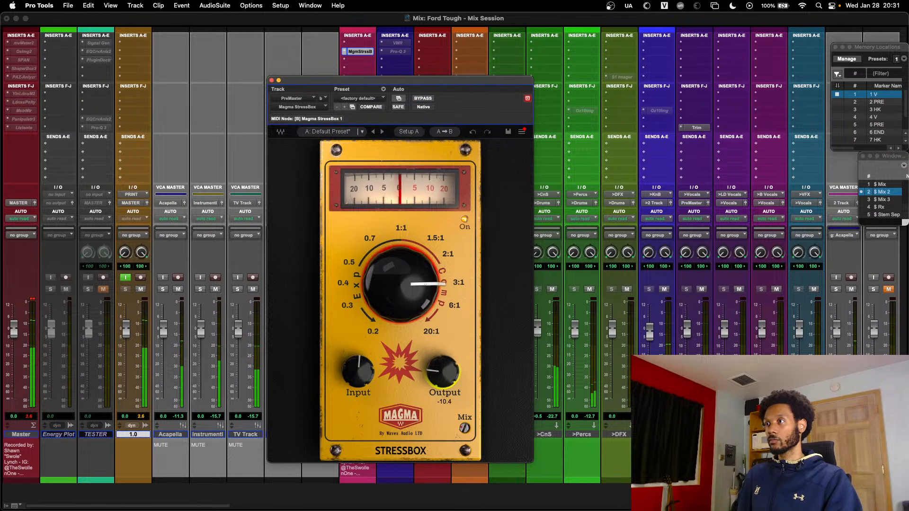
pyautogui.moveTo(443, 371); pyautogui.dragTo(443, 376)
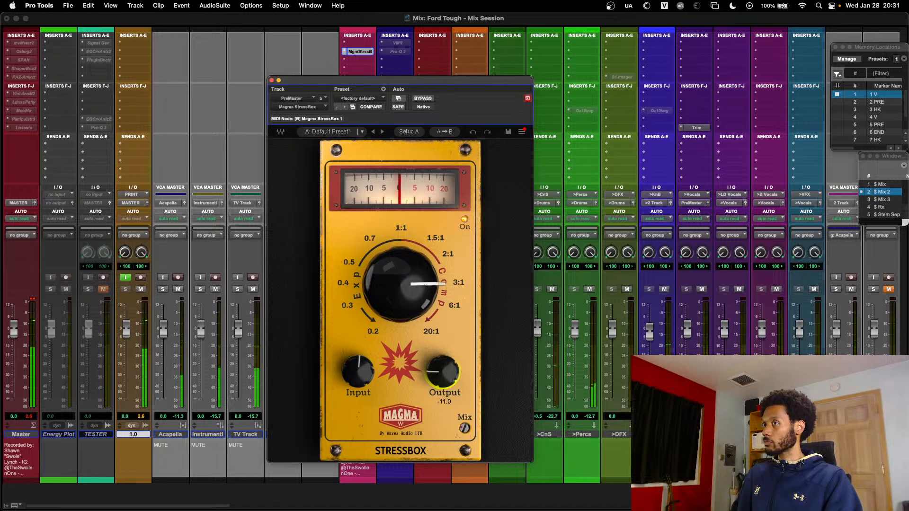
pyautogui.moveTo(465, 428); pyautogui.dragTo(464, 452)
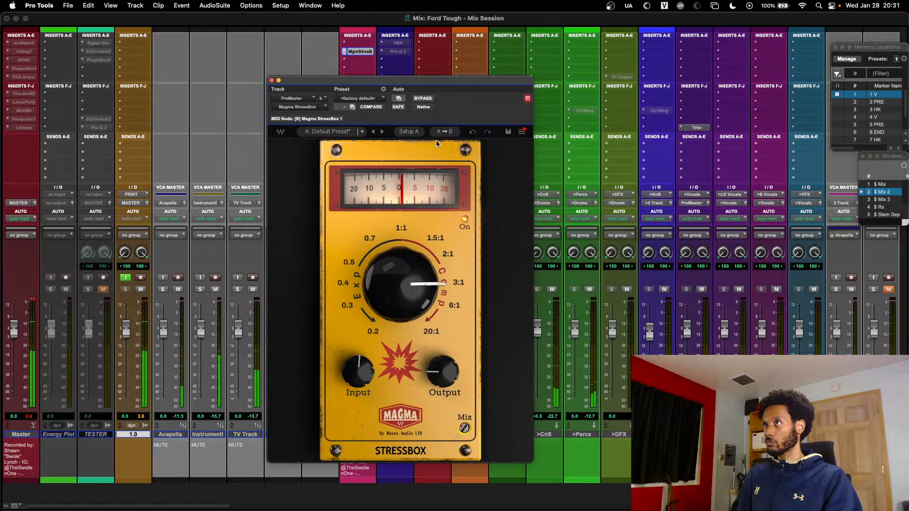
pyautogui.click(423, 98)
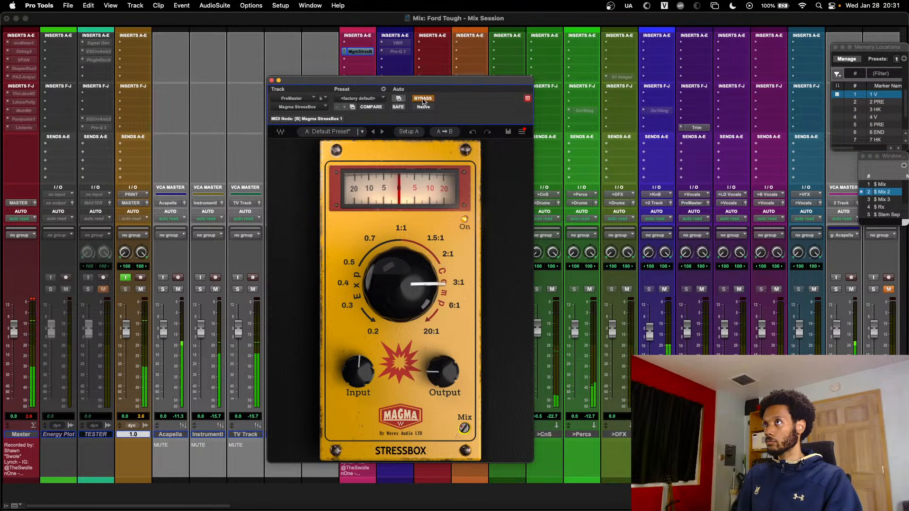
pyautogui.click(423, 98)
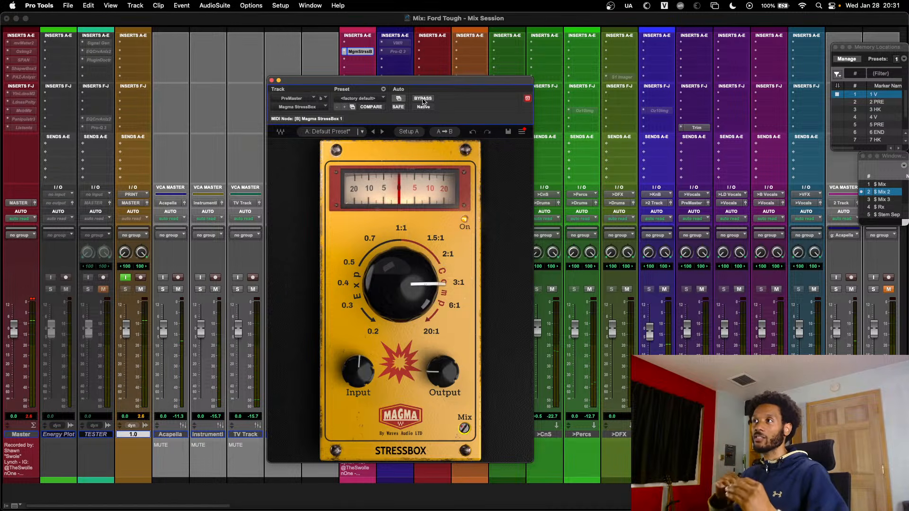
# - Reposition the StressBox window, turn its output down further and compare the processed mix against bypass
pyautogui.moveTo(419, 84); pyautogui.dragTo(404, 64)
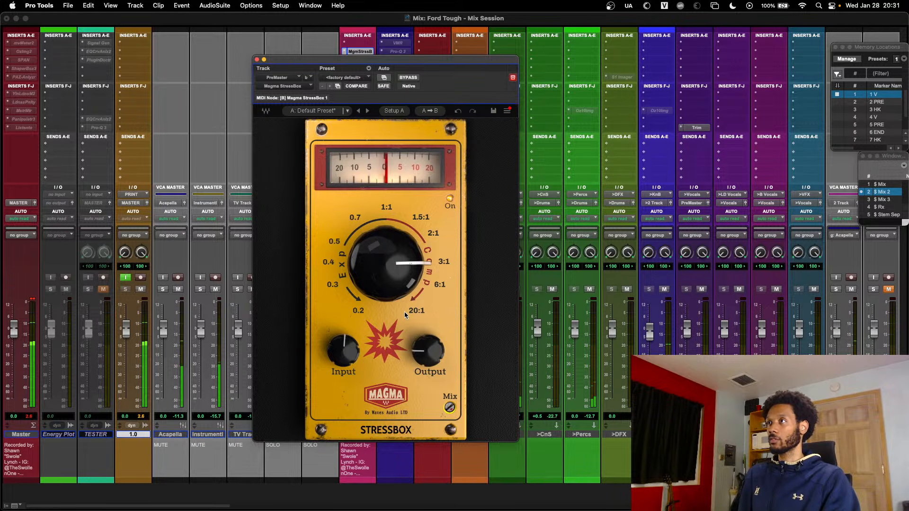
pyautogui.click(410, 80)
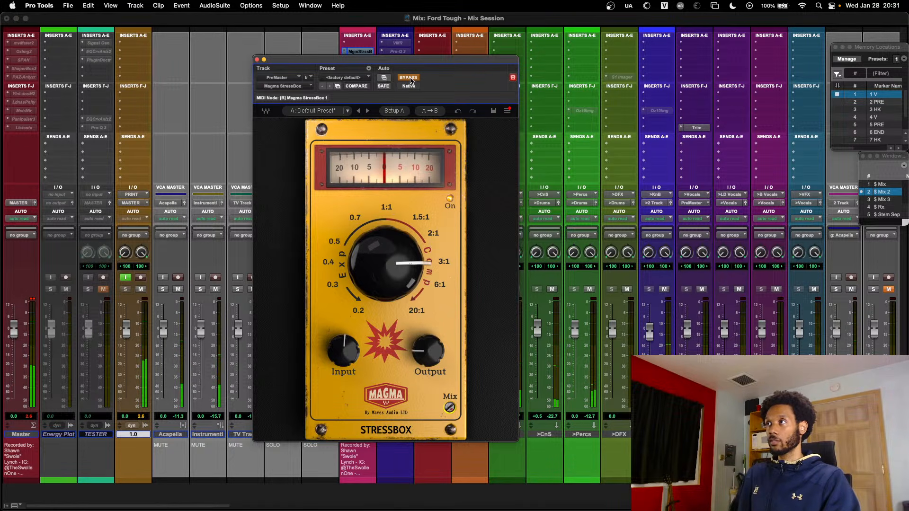
pyautogui.click(410, 79)
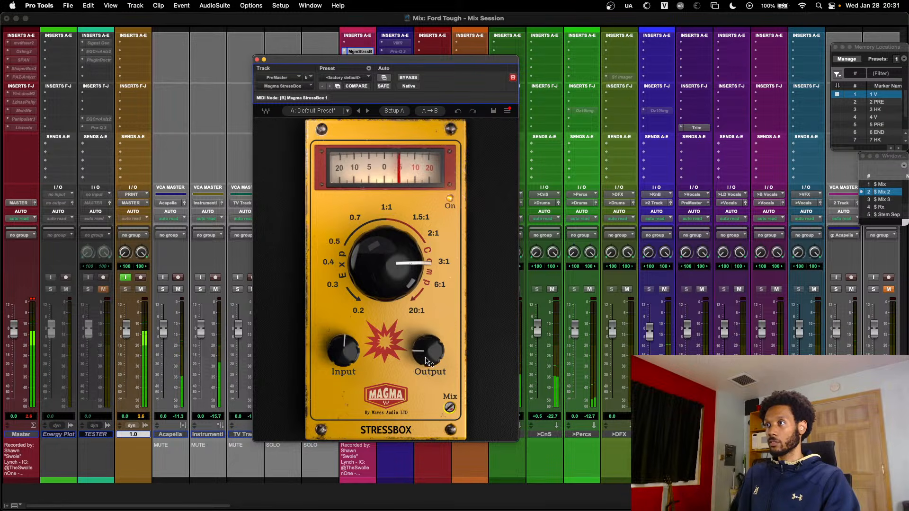
pyautogui.moveTo(427, 362)
pyautogui.mouseDown()
pyautogui.moveTo(428, 372)
pyautogui.moveTo(425, 359)
pyautogui.mouseUp()
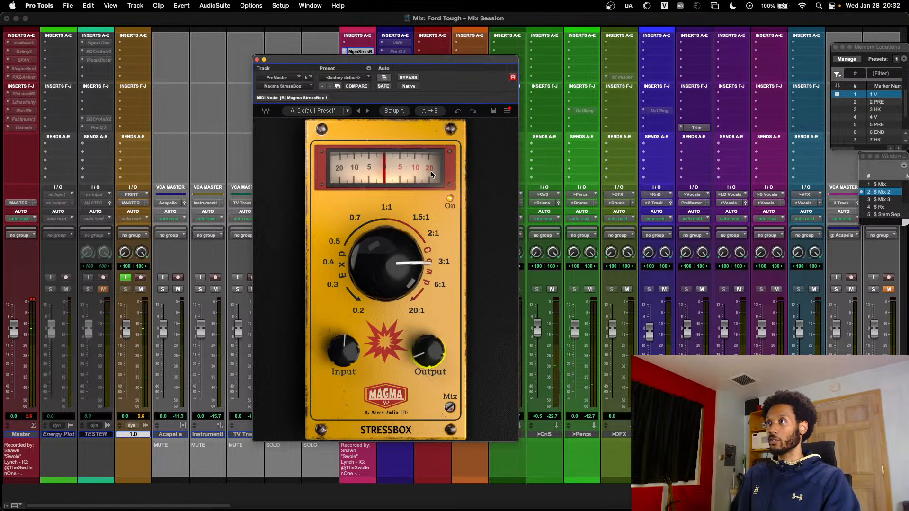
pyautogui.click(411, 79)
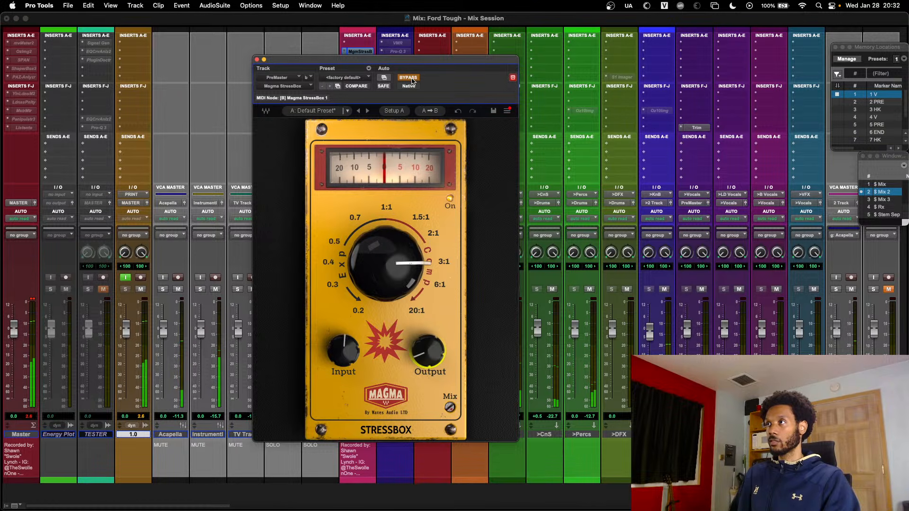
pyautogui.click(408, 77)
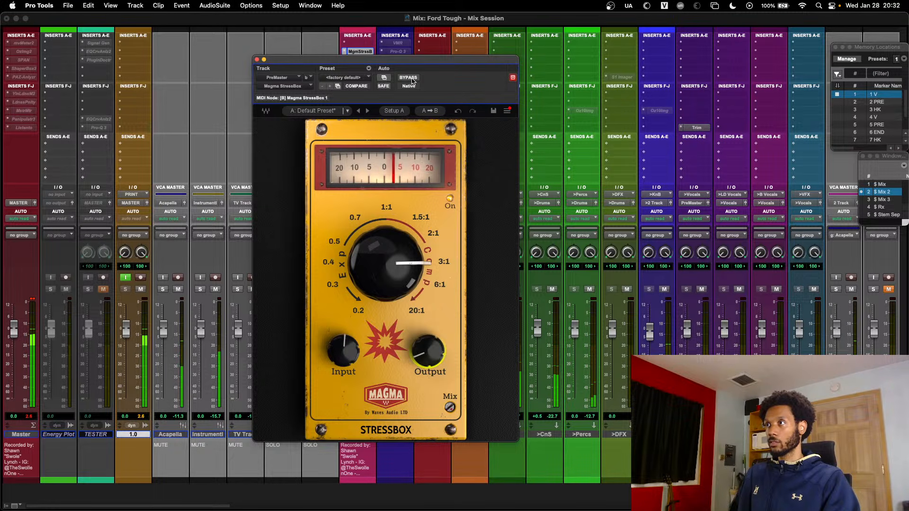
# - Stop playback, reset StressBox's output to its default and turn the ratio into expansion at about 0.90
pyautogui.press('space')
pyautogui.moveTo(395, 266); pyautogui.dragTo(396, 316)
pyautogui.moveTo(388, 266); pyautogui.dragTo(389, 267)
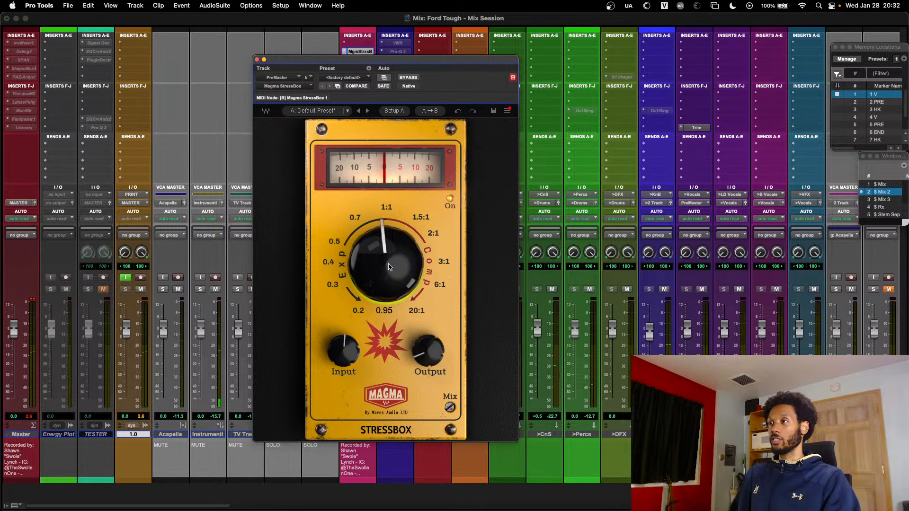
pyautogui.keyDown('alt'); pyautogui.click(429, 353); pyautogui.keyUp('alt')
pyautogui.moveTo(398, 282)
pyautogui.mouseDown()
pyautogui.moveTo(397, 291)
pyautogui.moveTo(392, 276)
pyautogui.mouseUp()
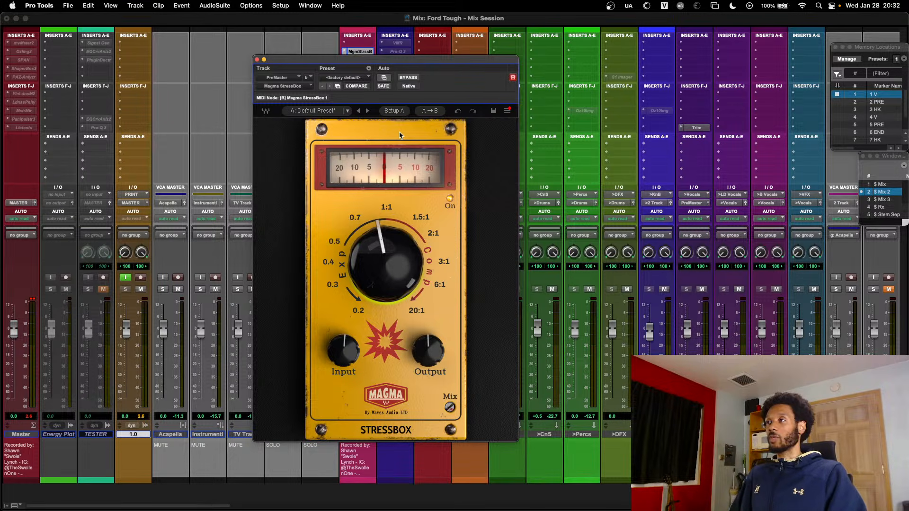
# - Reposition the StressBox window, set the expansion ratio to 0.95 and close the plug-in
pyautogui.moveTo(435, 66); pyautogui.dragTo(476, 72)
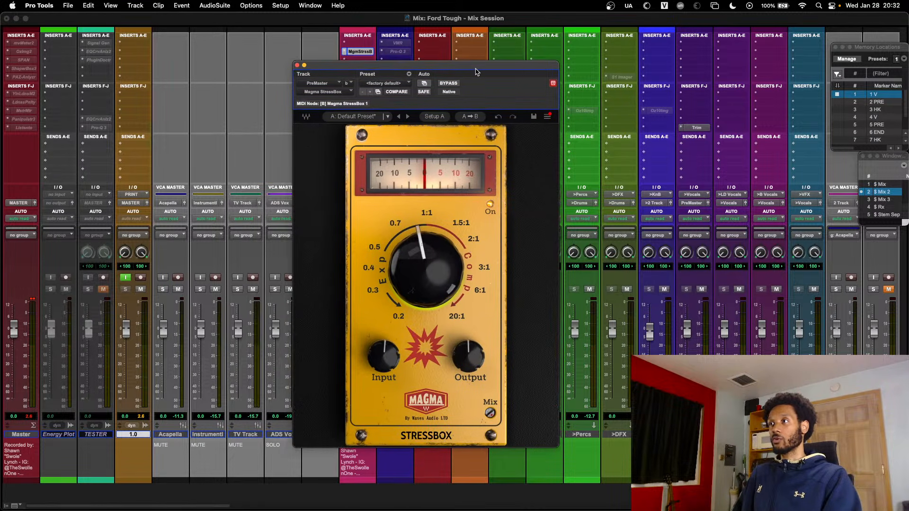
pyautogui.moveTo(427, 269)
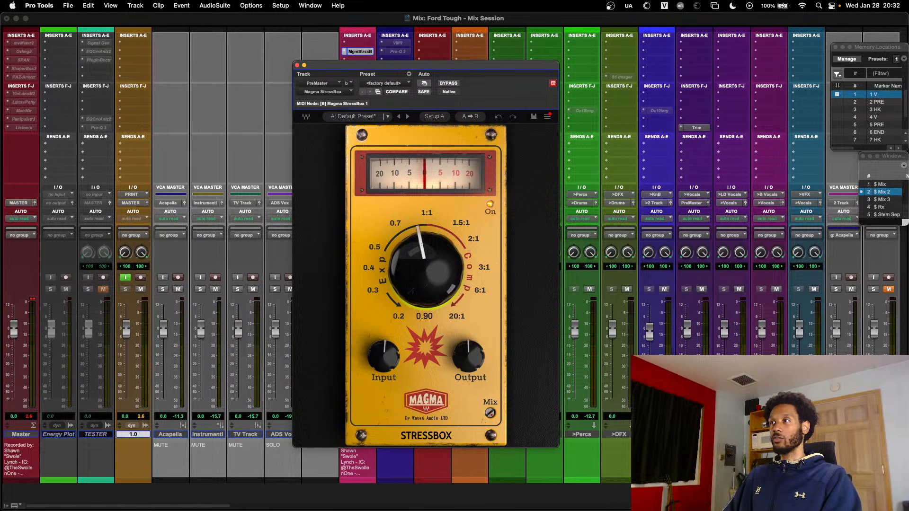
pyautogui.scroll(3, 433, 280)
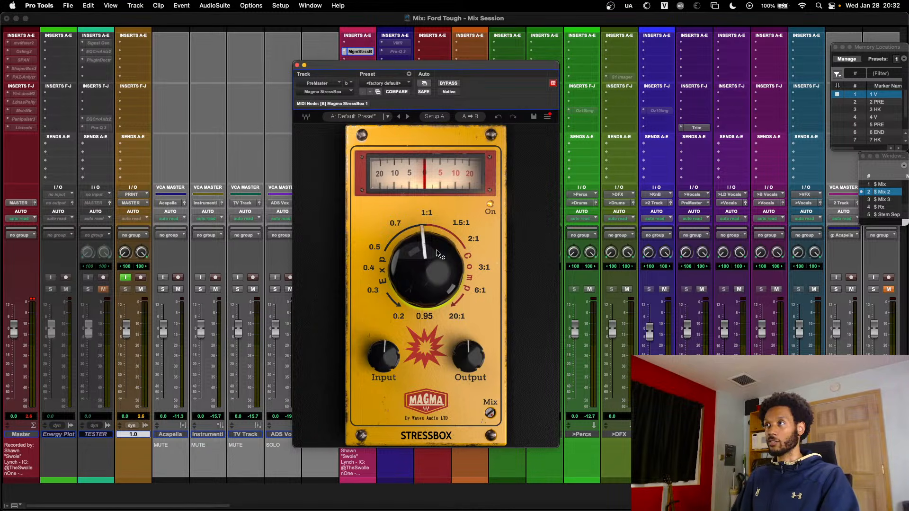
pyautogui.press('super+w')
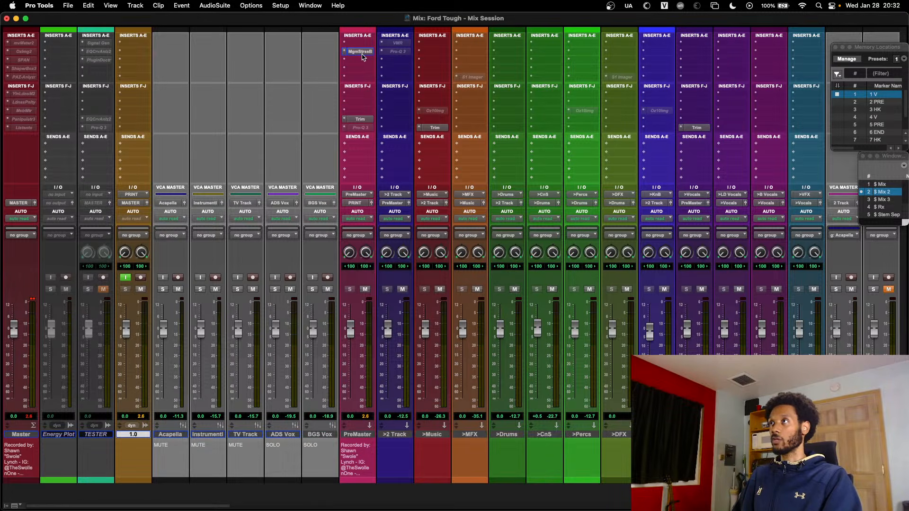
# - Bypass the PreMaster's StressBox and look through the mixer's music, drum and vocal tracks before returning to PreMaster
pyautogui.moveTo(363, 54); pyautogui.dragTo(188, 54)
pyautogui.hscroll(10, 434, 158)
pyautogui.hscroll(-6, 356, 151)
pyautogui.hscroll(15, 386, 204)
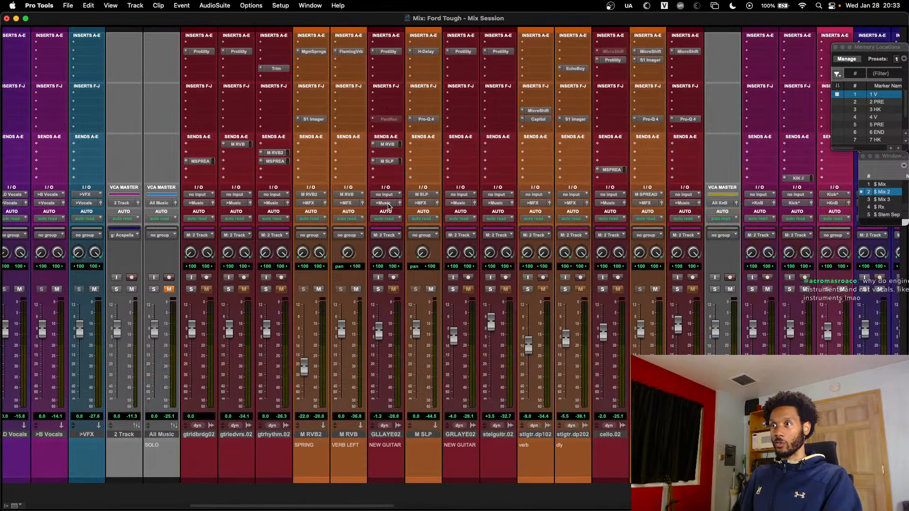
pyautogui.hscroll(20, 388, 206)
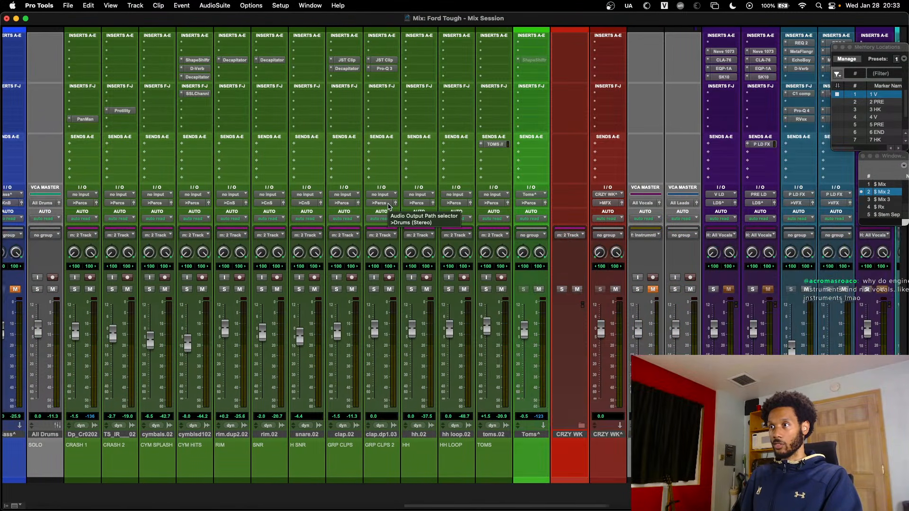
pyautogui.hscroll(-8, 388, 207)
pyautogui.hscroll(-20, 230, 290)
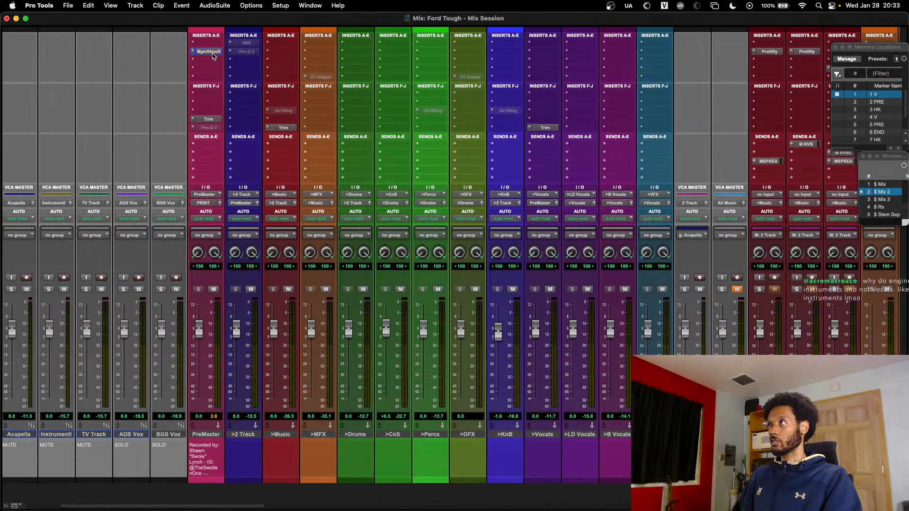
# - Reopen and reactivate the PreMaster's StressBox with a 0.75 expansion ratio, input at 6.2 and output at -2.8
pyautogui.click(209, 52)
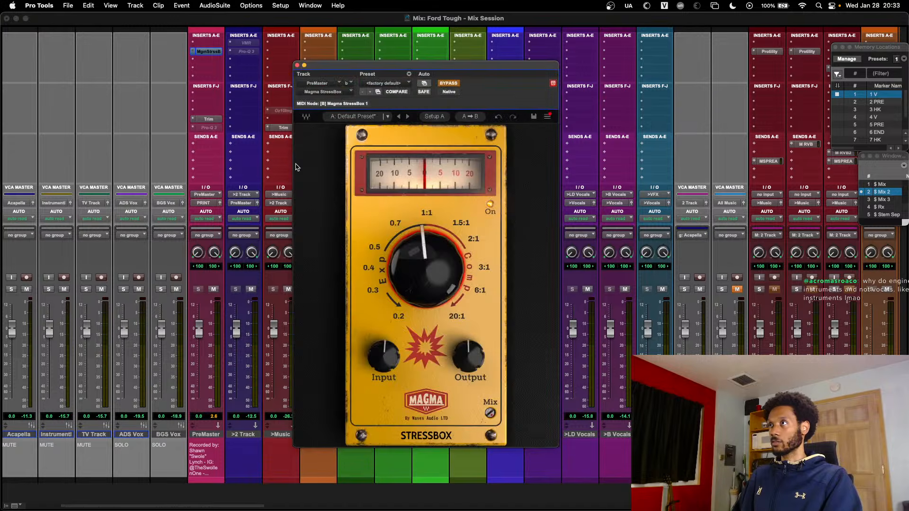
pyautogui.click(450, 85)
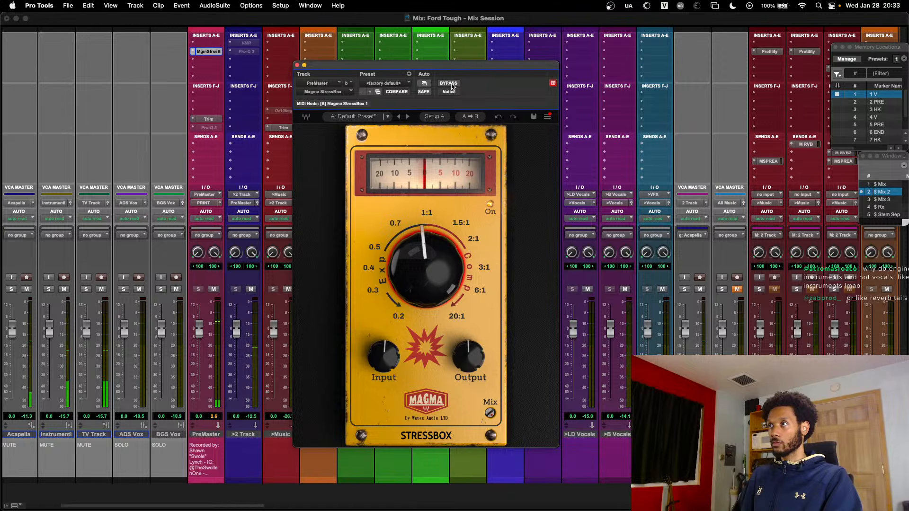
pyautogui.moveTo(420, 285); pyautogui.dragTo(420, 299)
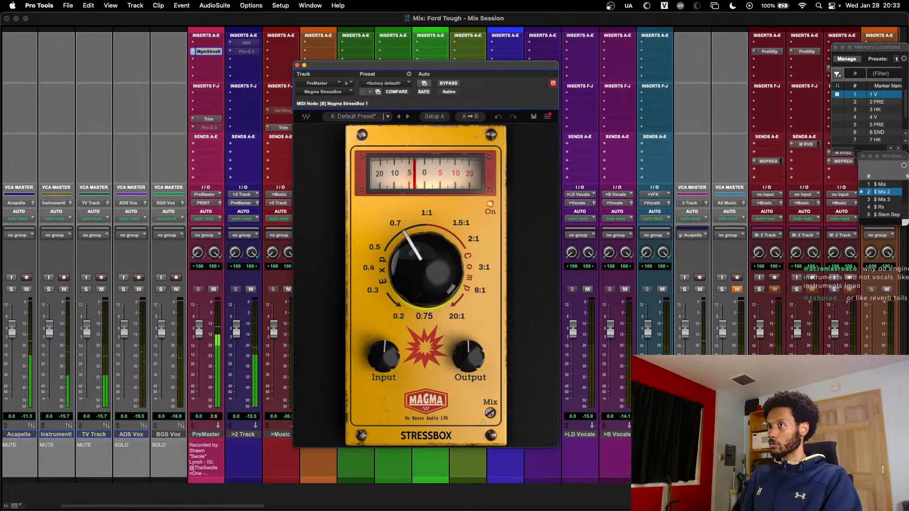
pyautogui.moveTo(385, 361); pyautogui.dragTo(385, 337)
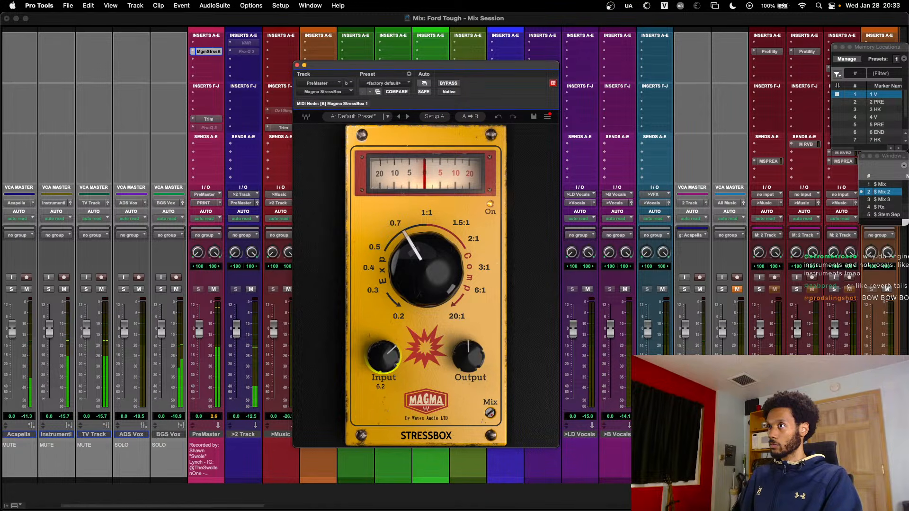
pyautogui.moveTo(471, 372); pyautogui.dragTo(470, 379)
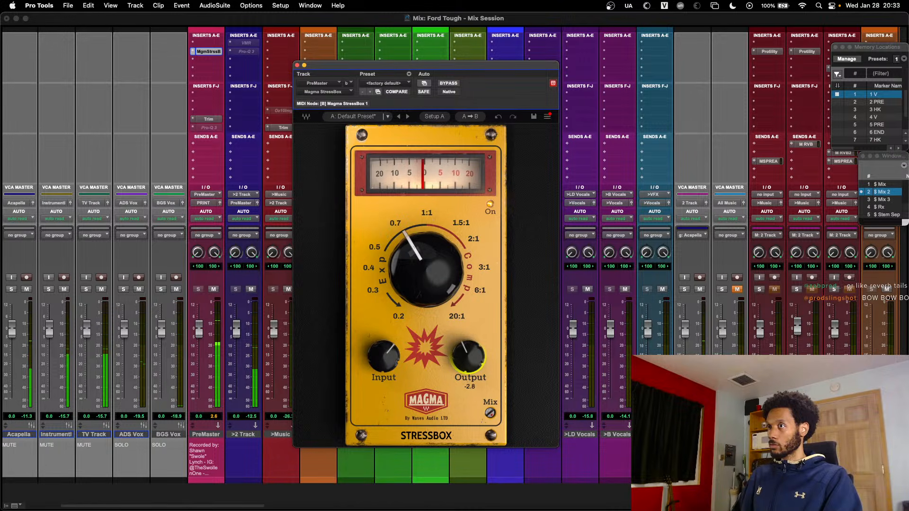
# - Compare the expanded mix against bypass and fine-tune StressBox's output to -2.1
pyautogui.click(447, 85)
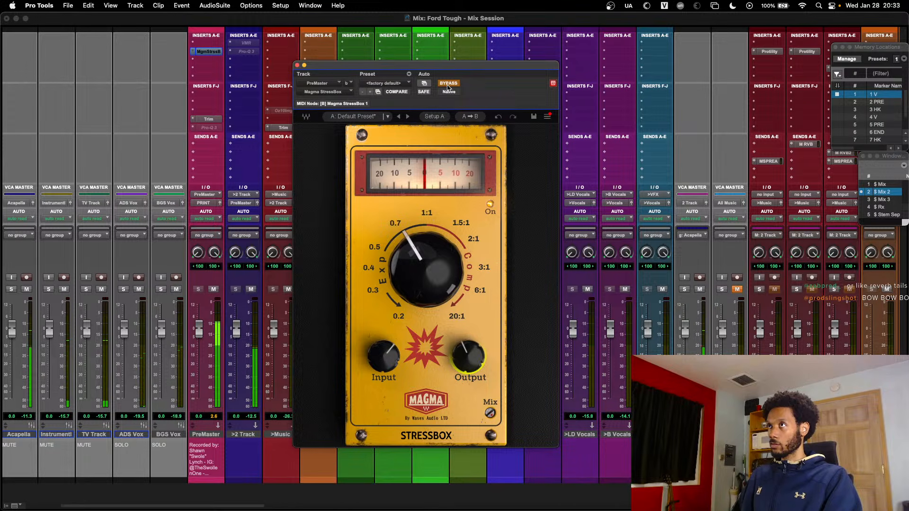
pyautogui.click(447, 84)
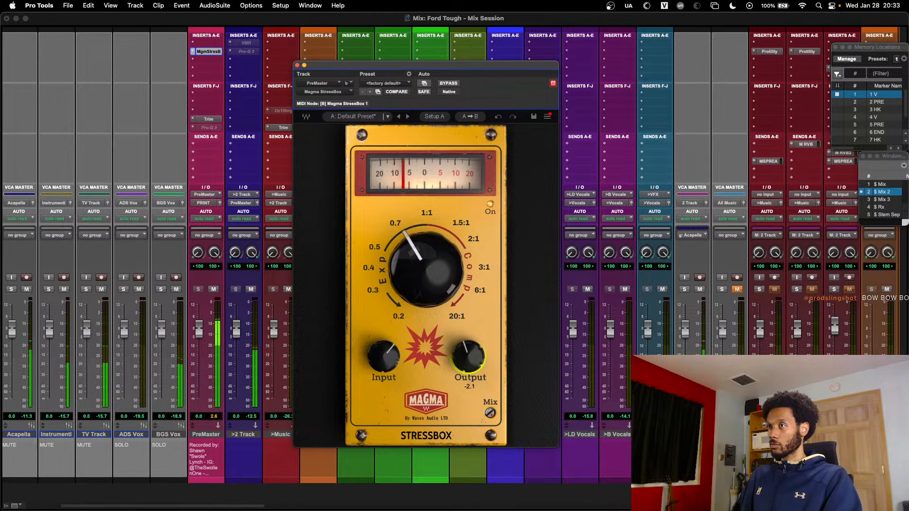
pyautogui.click(450, 86)
pyautogui.click(451, 86)
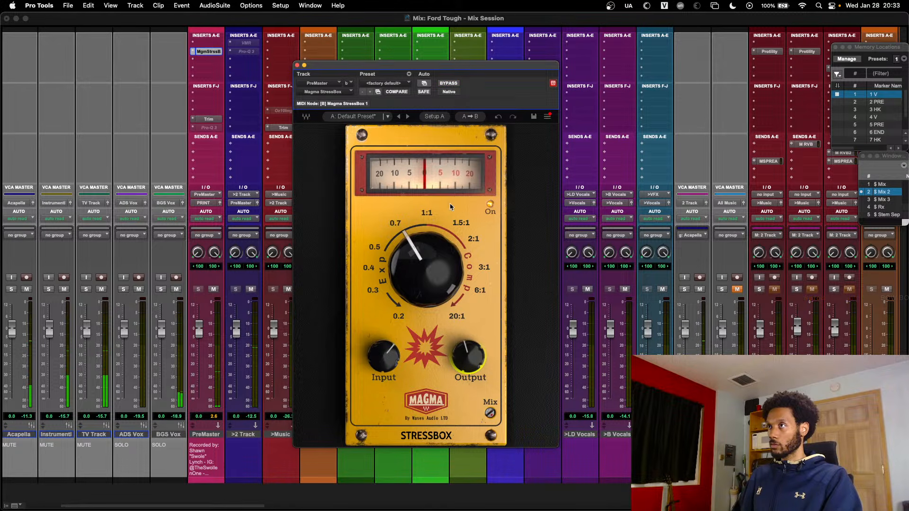
# - Close StressBox and look through the mixer's music, kick, bass and drum tracks before returning to PreMaster
pyautogui.moveTo(426, 276)
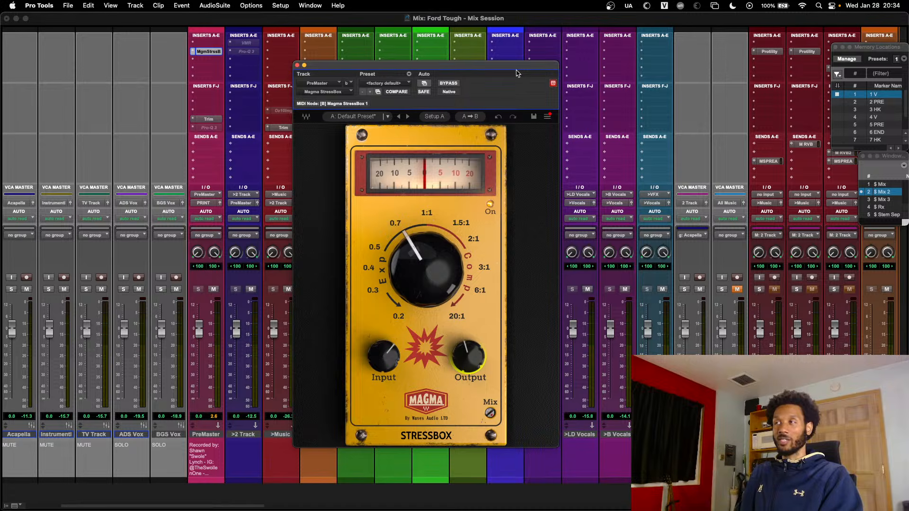
pyautogui.press('super+w')
pyautogui.hscroll(15, 379, 94)
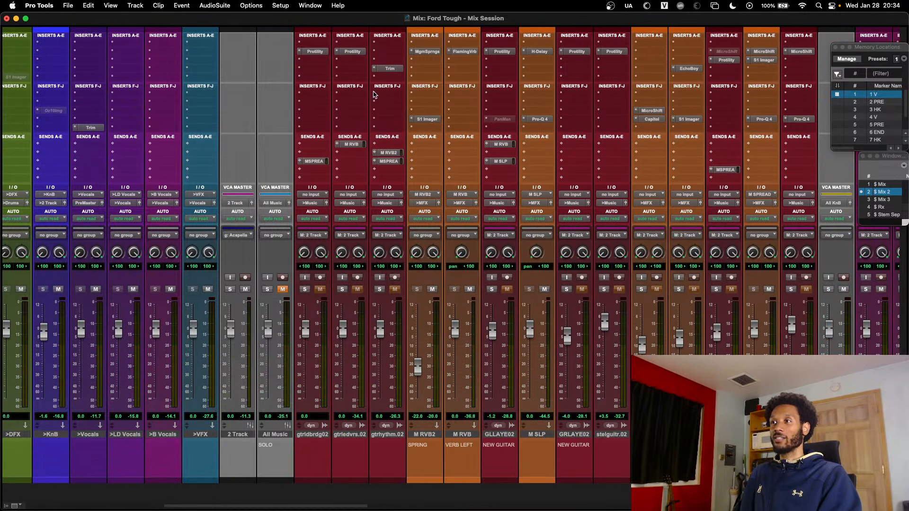
pyautogui.hscroll(10, 374, 94)
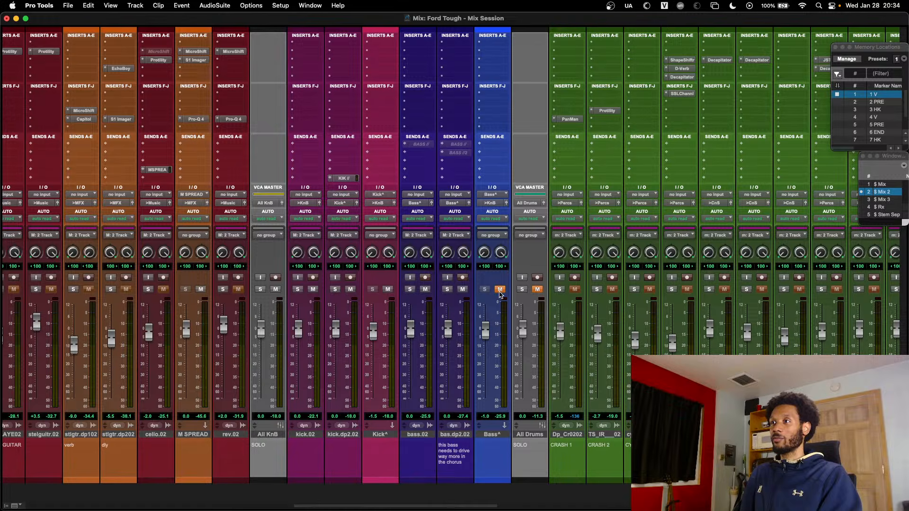
pyautogui.hscroll(-20, 321, 86)
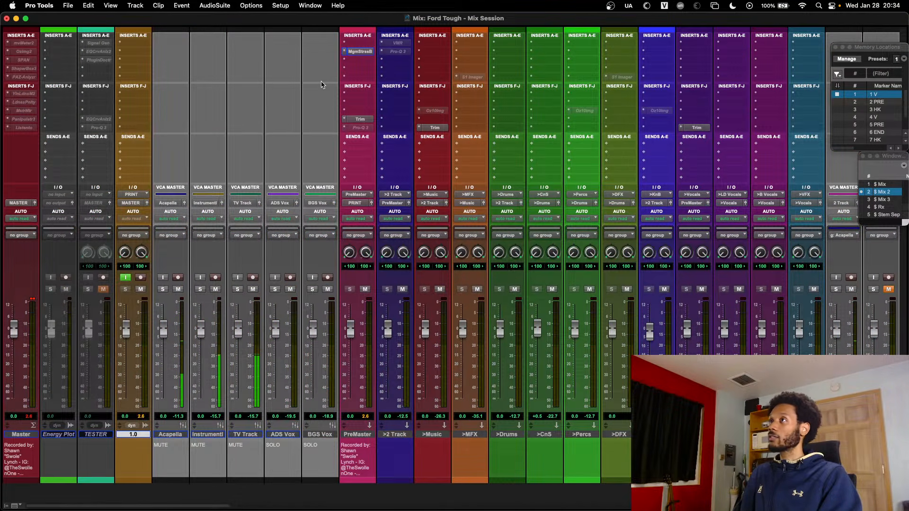
# - Examine the kick, bass and drum tracks in the Edit window before returning to the Mix window
pyautogui.click(359, 52)
pyautogui.press('super+w')
pyautogui.press('super+equal')
pyautogui.scroll(-20, 430, 291)
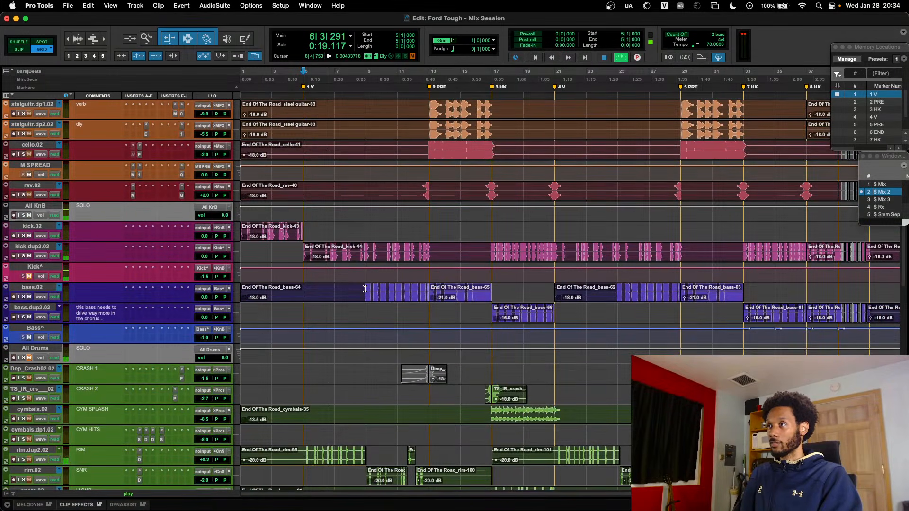
pyautogui.press('super+equal')
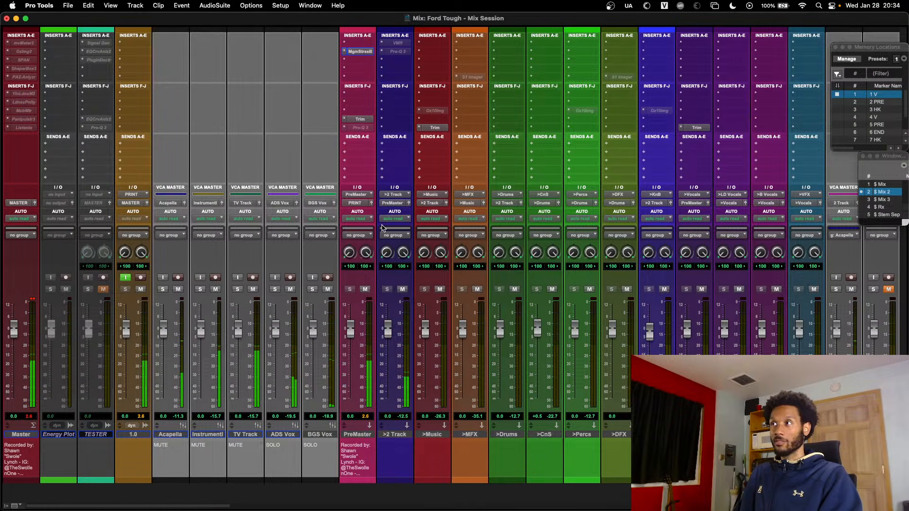
# - Reopen the PreMaster's StressBox and compare the expanded sound against bypass
pyautogui.click(359, 52)
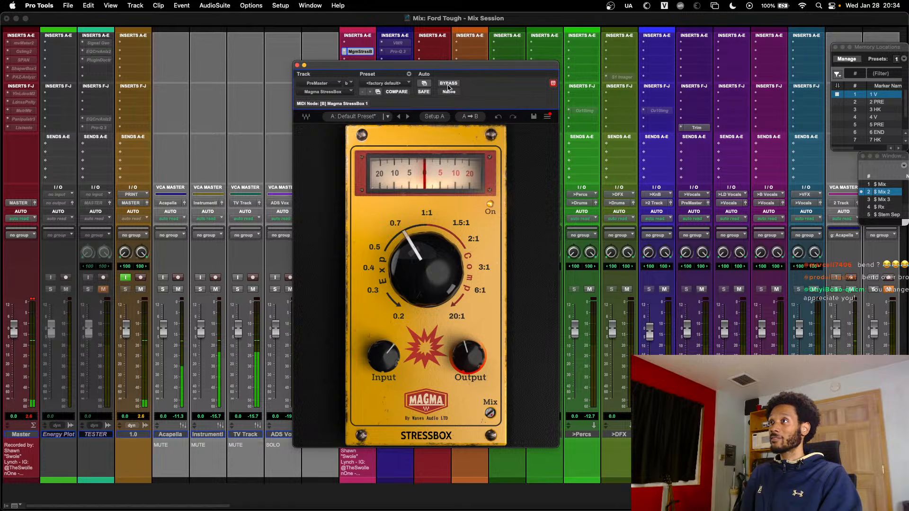
pyautogui.click(448, 84)
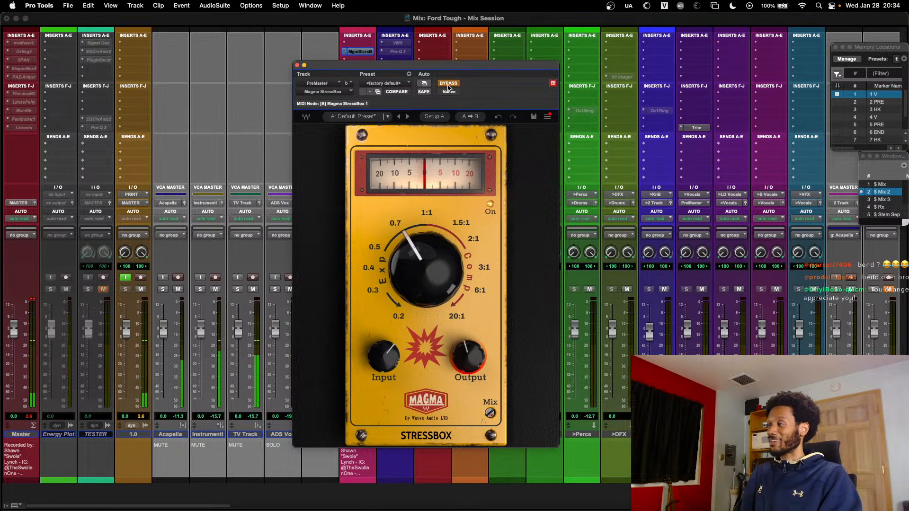
pyautogui.click(448, 84)
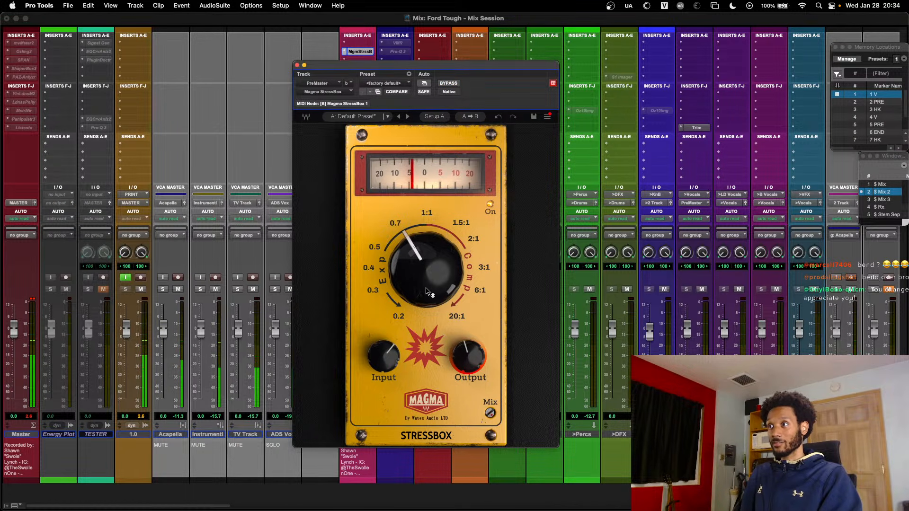
# - Set StressBox's compression ratio to 1.31 and its mix to 11, and close the plug-in
pyautogui.moveTo(429, 291)
pyautogui.moveTo(426, 289)
pyautogui.mouseDown()
pyautogui.moveTo(426, 337)
pyautogui.moveTo(426, 229)
pyautogui.moveTo(423, 283)
pyautogui.mouseUp()
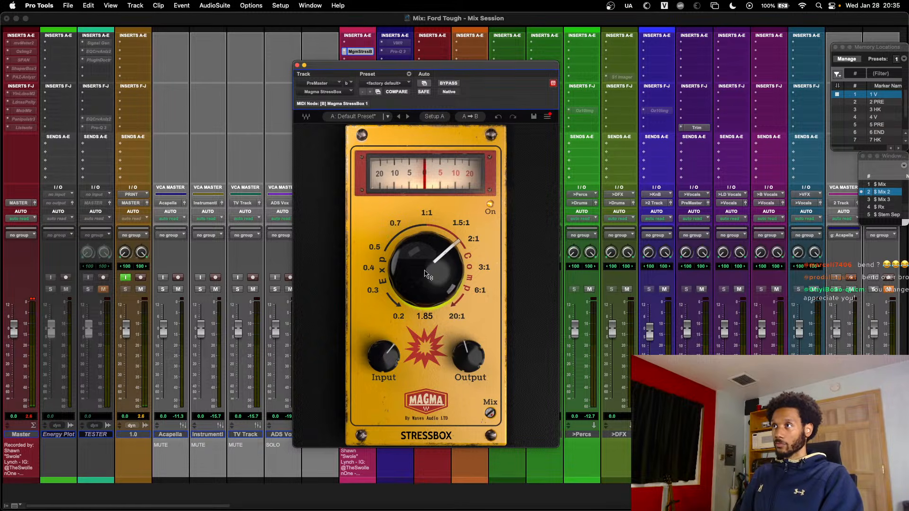
pyautogui.moveTo(416, 275)
pyautogui.mouseDown()
pyautogui.moveTo(426, 266)
pyautogui.moveTo(420, 288)
pyautogui.mouseUp()
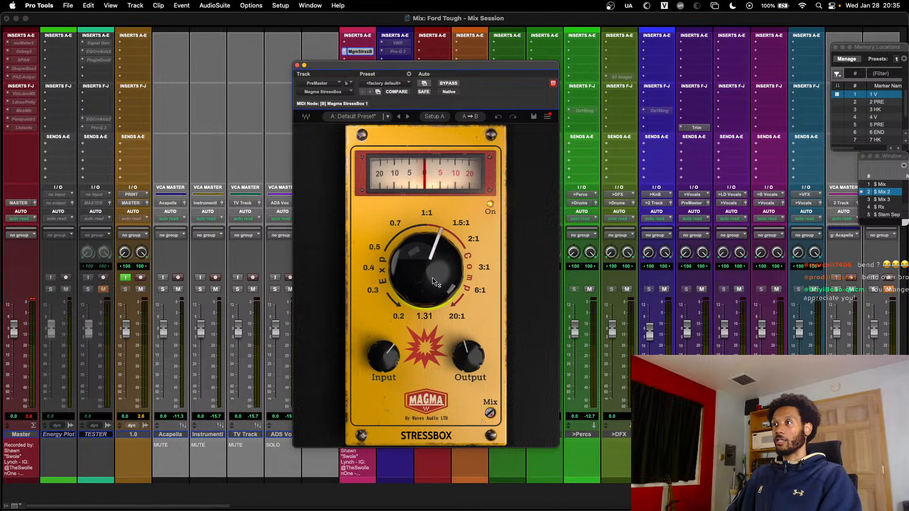
pyautogui.click(490, 414)
pyautogui.moveTo(490, 413); pyautogui.dragTo(490, 421)
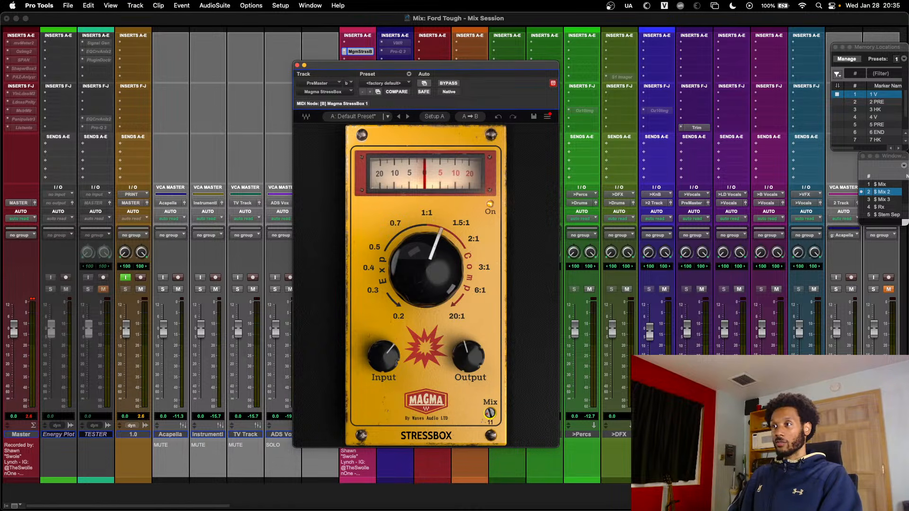
pyautogui.click(385, 362)
pyautogui.press('super+w')
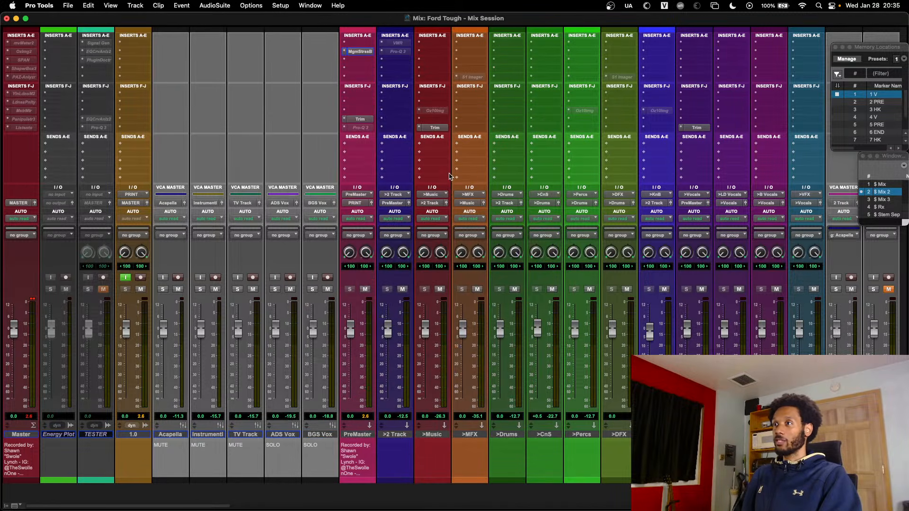
# - Unmute the All Music VCA and mute the Kick^ and Bass^ tracks
pyautogui.hscroll(10, 425, 246)
pyautogui.click(374, 290)
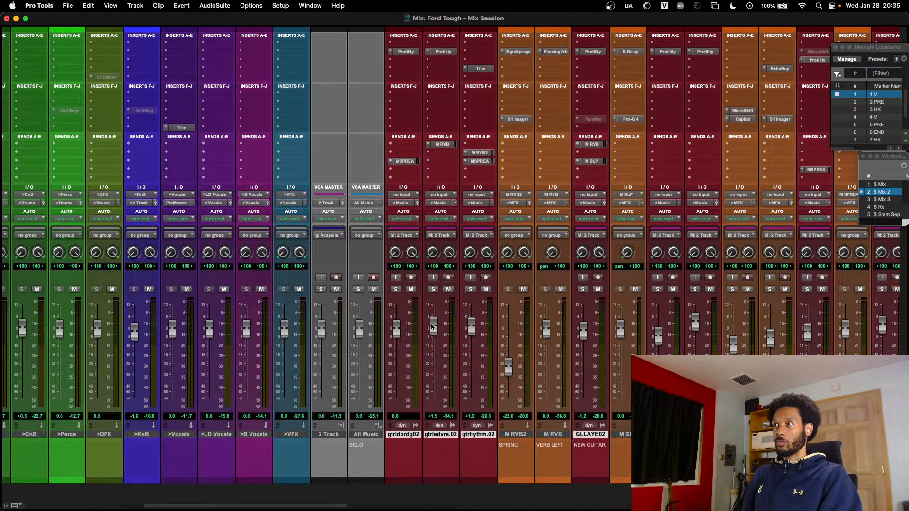
pyautogui.hscroll(10, 432, 326)
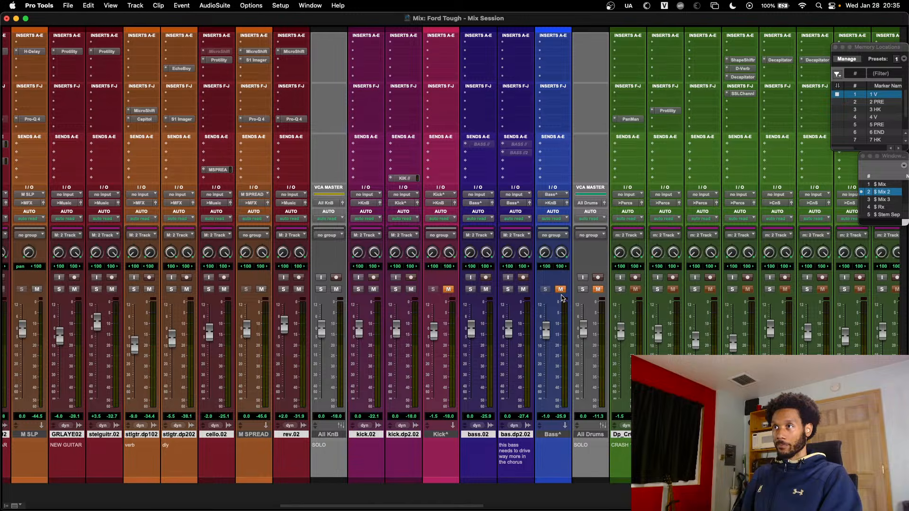
pyautogui.hscroll(-20, 562, 297)
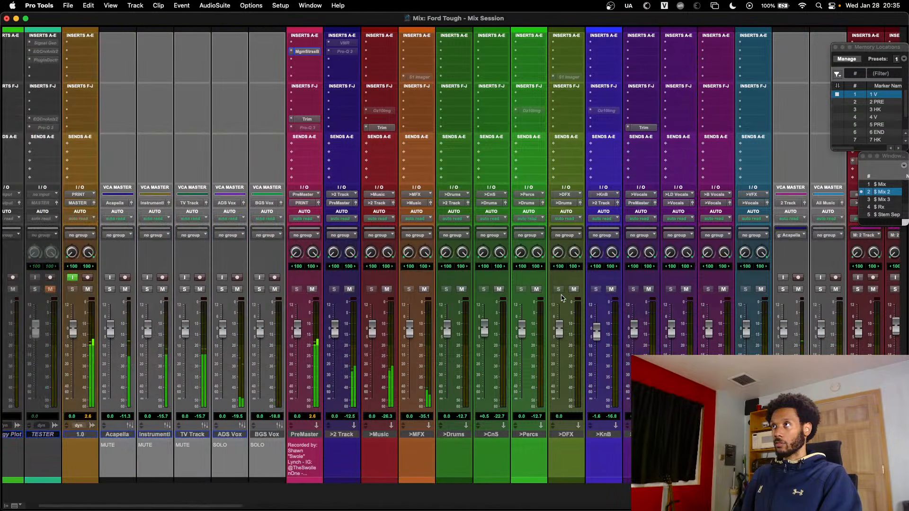
# - Reopen the PreMaster's StressBox, reset it to the factory default settings and start playback
pyautogui.click(306, 52)
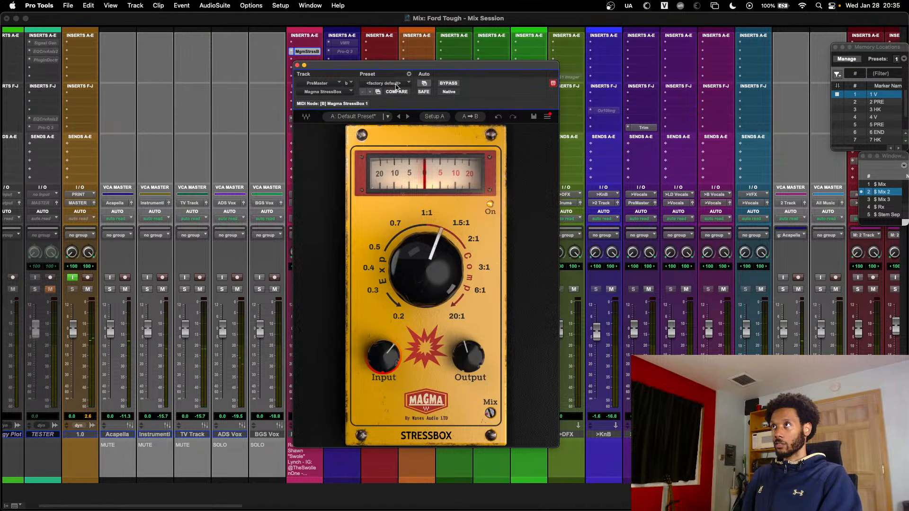
pyautogui.click(396, 85)
pyautogui.click(396, 86)
pyautogui.press('space')
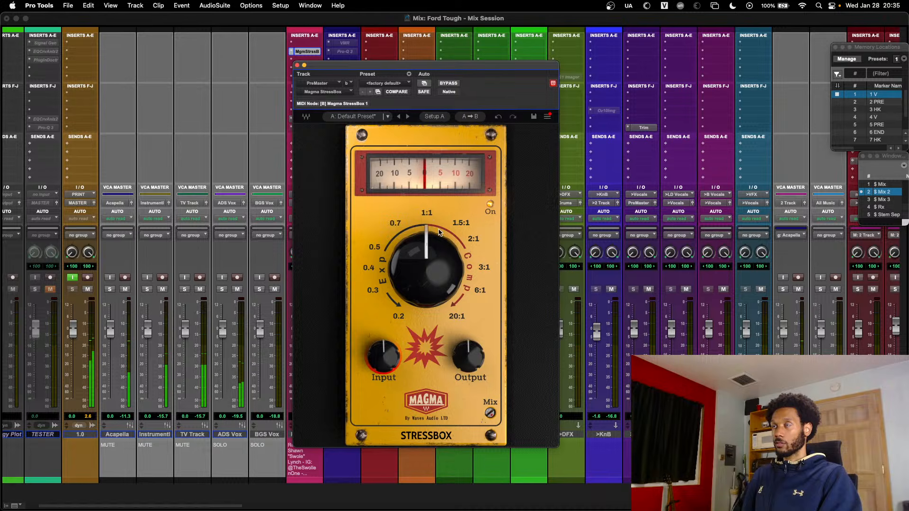
# - Raise StressBox's compression ratio to between 1.5:1 and 2:1, set the mix to 15 and compare against bypass
pyautogui.moveTo(438, 232)
pyautogui.mouseDown()
pyautogui.moveTo(439, 244)
pyautogui.moveTo(439, 219)
pyautogui.mouseUp()
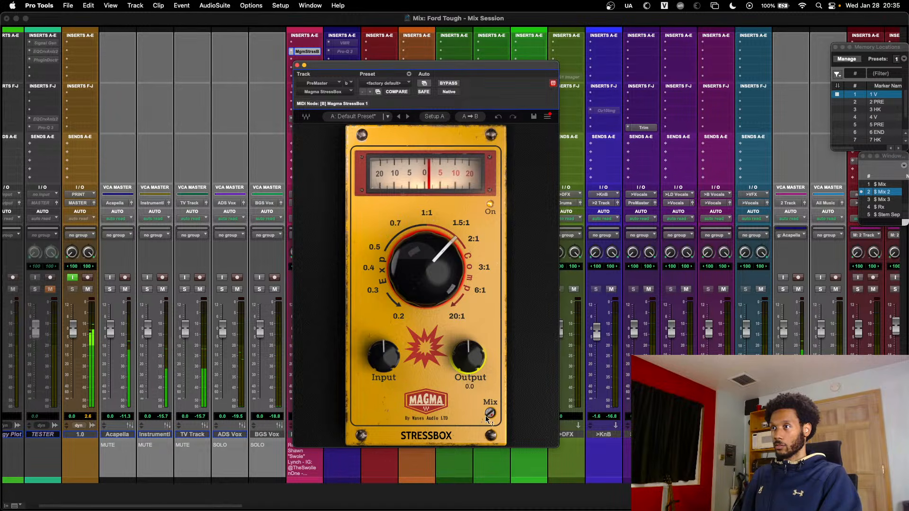
pyautogui.moveTo(490, 413); pyautogui.dragTo(490, 406)
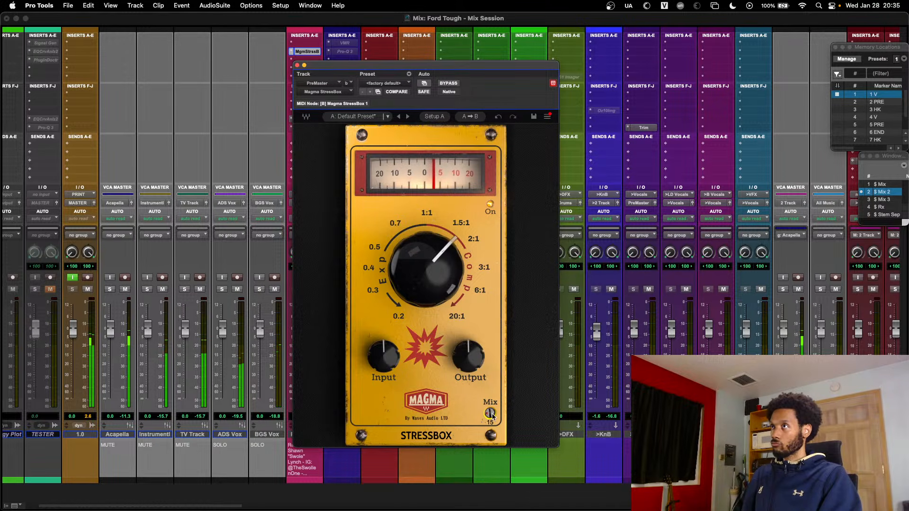
pyautogui.click(449, 84)
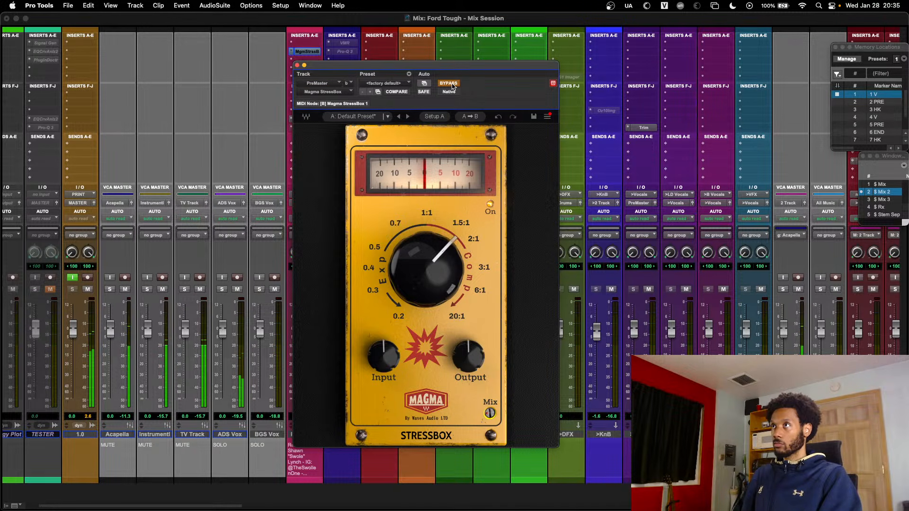
pyautogui.click(452, 85)
# - Lower StressBox's output to -5.9 and set the ratio to 1.80, comparing each change against bypass
pyautogui.moveTo(469, 356); pyautogui.dragTo(470, 361)
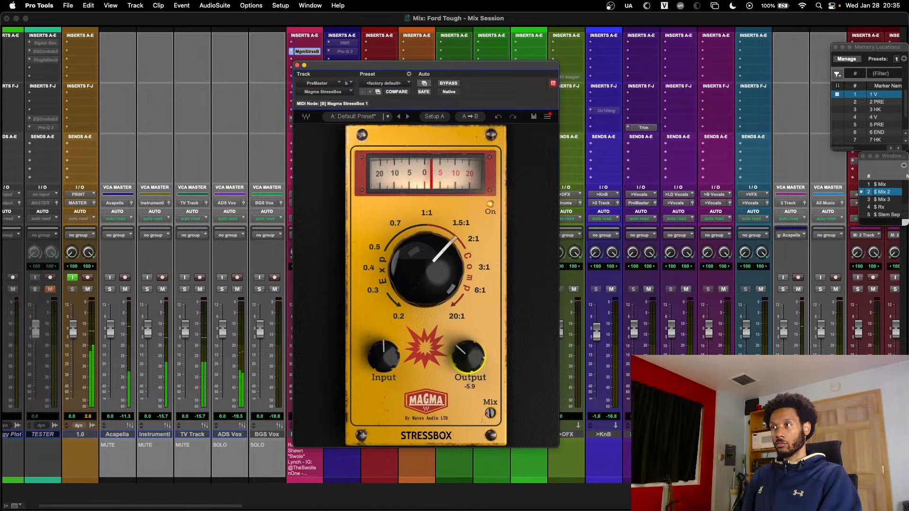
pyautogui.click(448, 83)
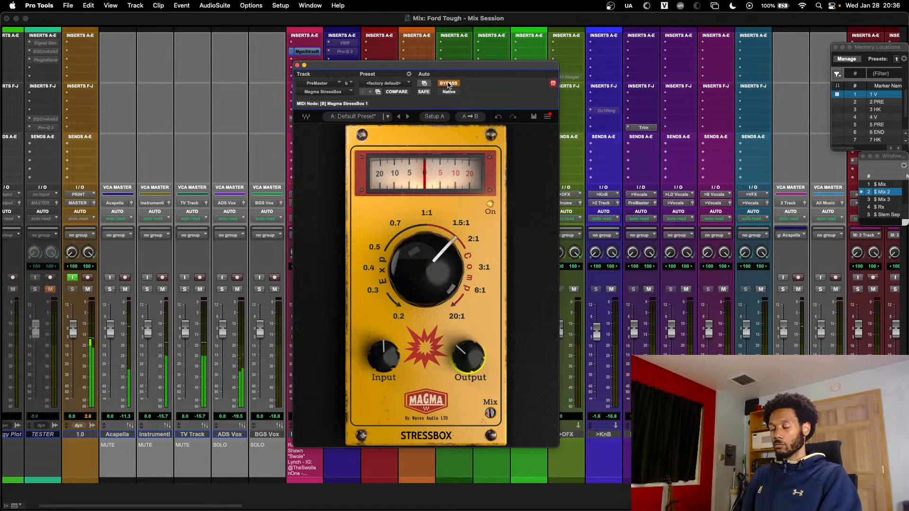
pyautogui.click(448, 83)
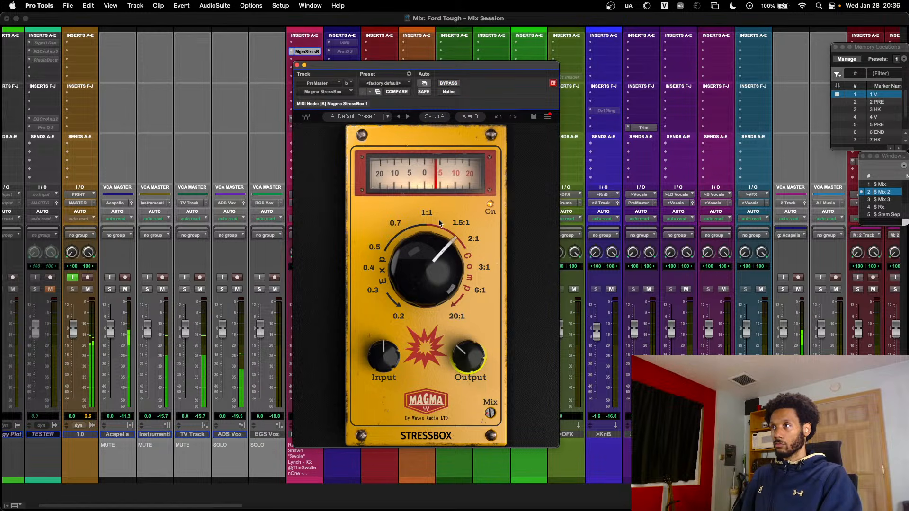
pyautogui.moveTo(427, 291); pyautogui.dragTo(427, 286)
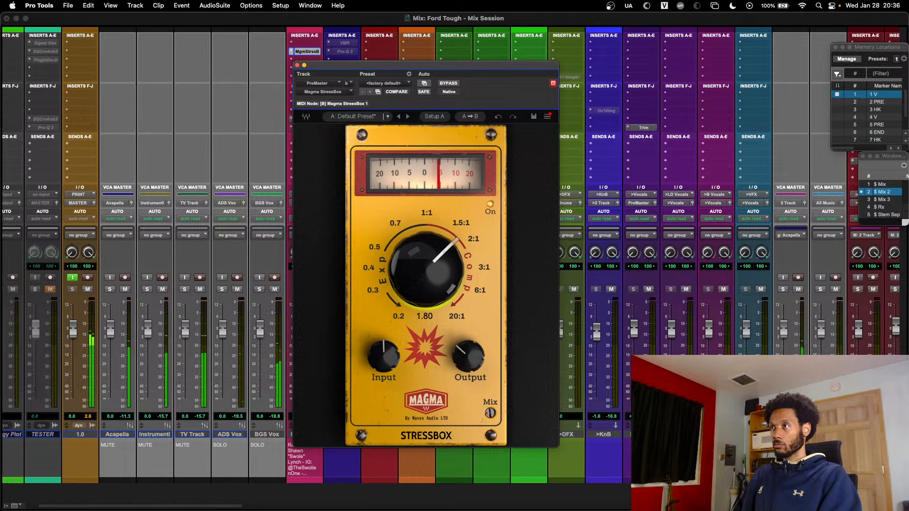
pyautogui.click(447, 84)
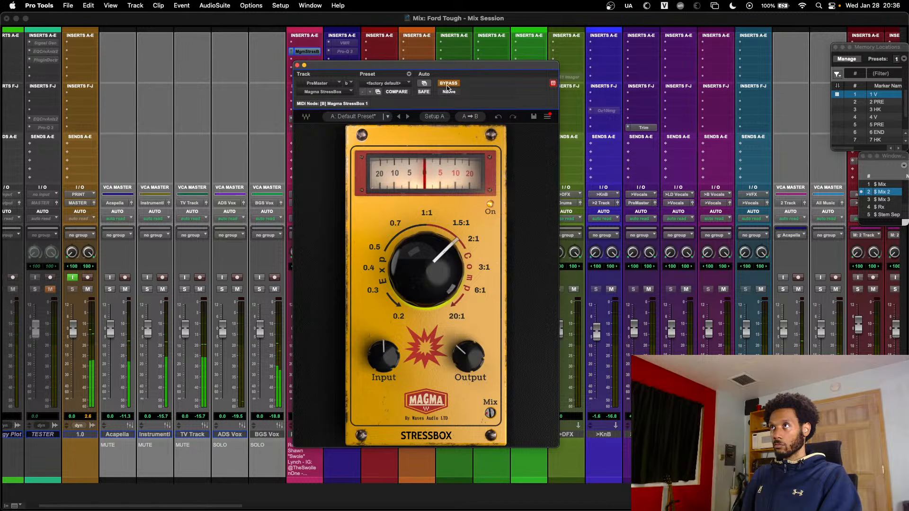
pyautogui.click(447, 84)
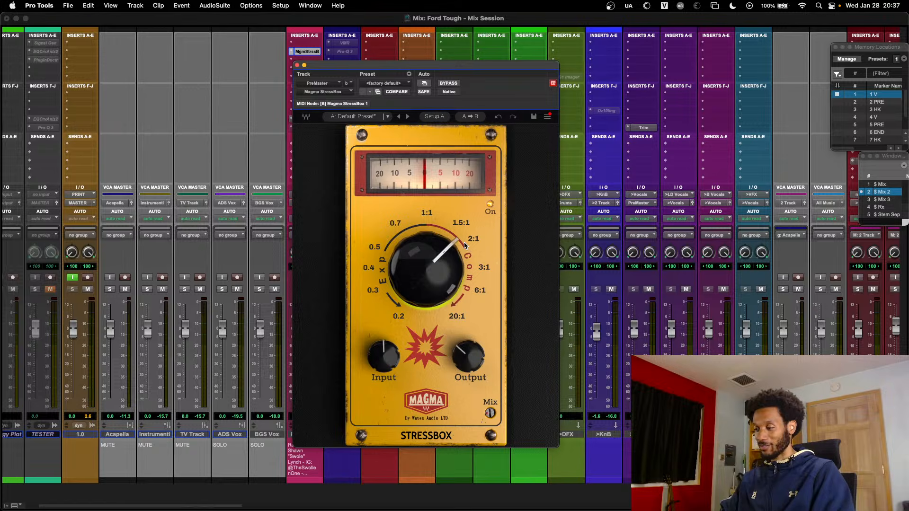
# - Save the session and move the StressBox window clear of the PreMaster and 2 Track channels
pyautogui.press('super+s')
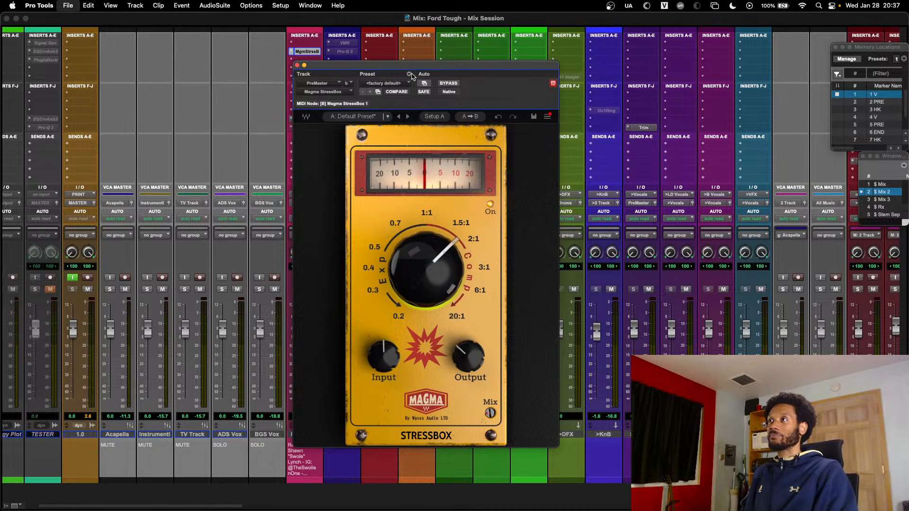
pyautogui.moveTo(412, 76); pyautogui.dragTo(499, 73)
pyautogui.hscroll(3, 268, 115)
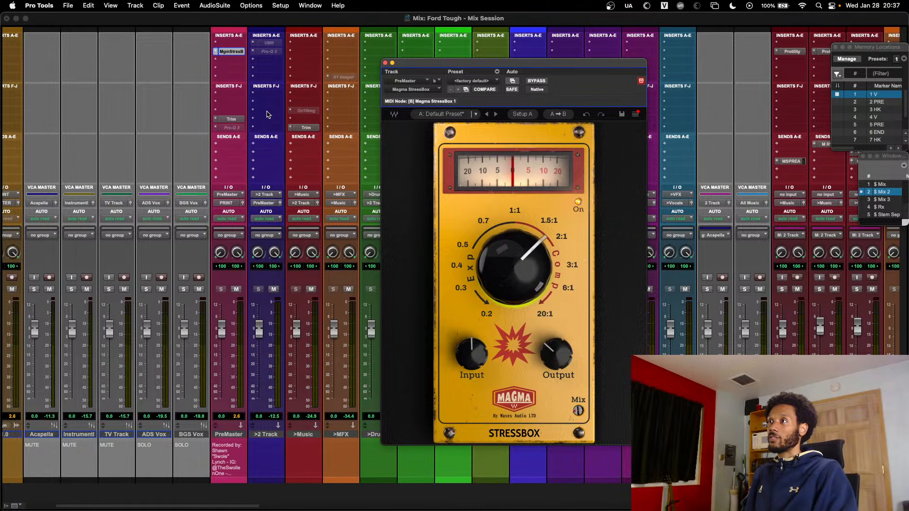
pyautogui.hscroll(2, 268, 115)
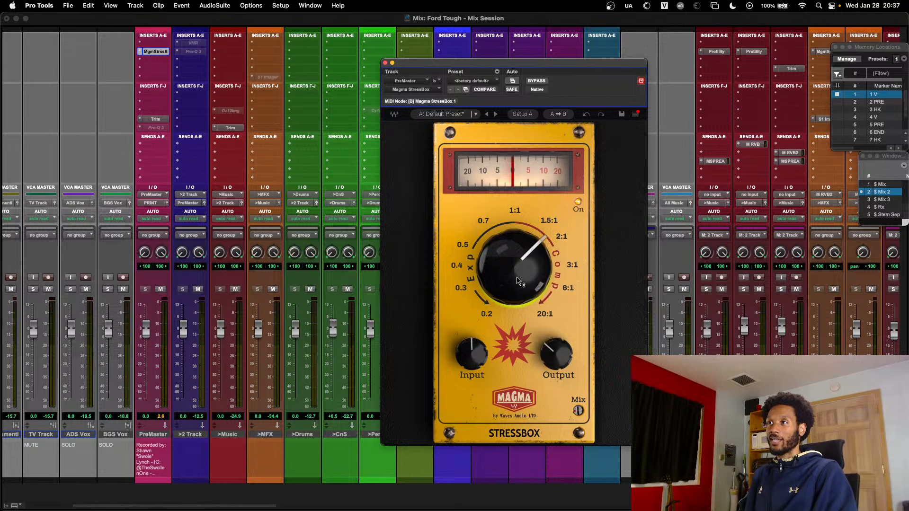
# - Raise StressBox's compression ratio to 2.62, and bring the mix up to 100 and back down to a low blend
pyautogui.moveTo(521, 283)
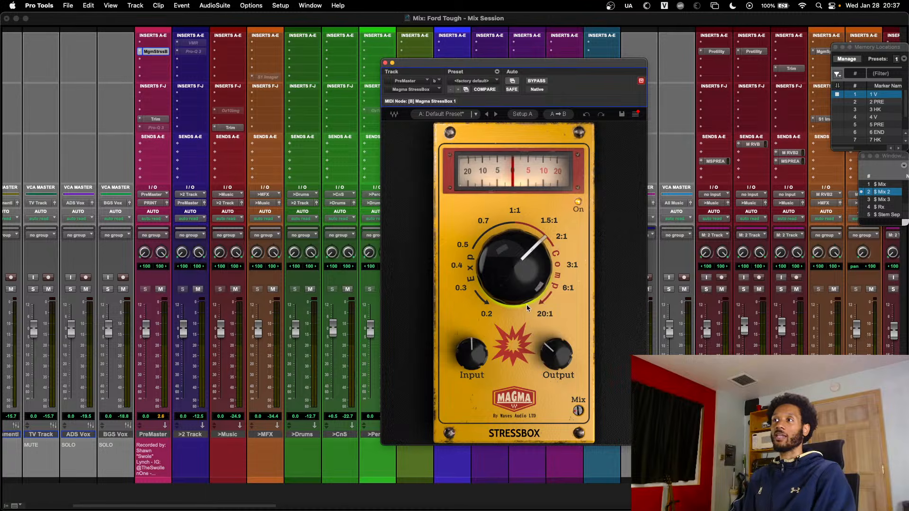
pyautogui.moveTo(523, 274); pyautogui.dragTo(520, 266)
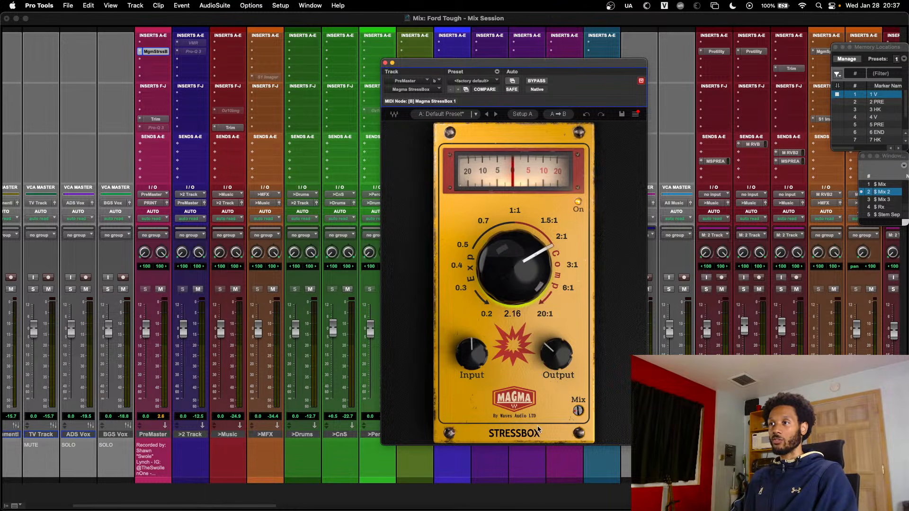
pyautogui.click(578, 412)
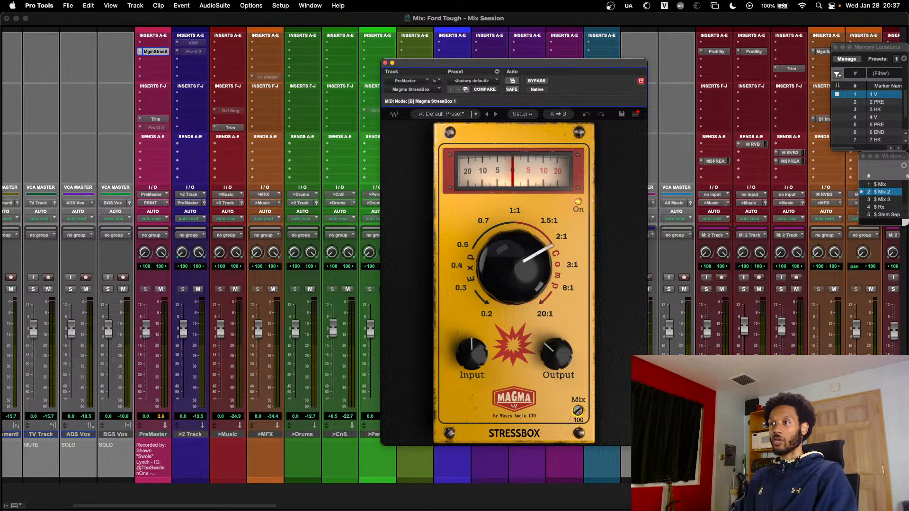
pyautogui.moveTo(578, 411); pyautogui.dragTo(579, 440)
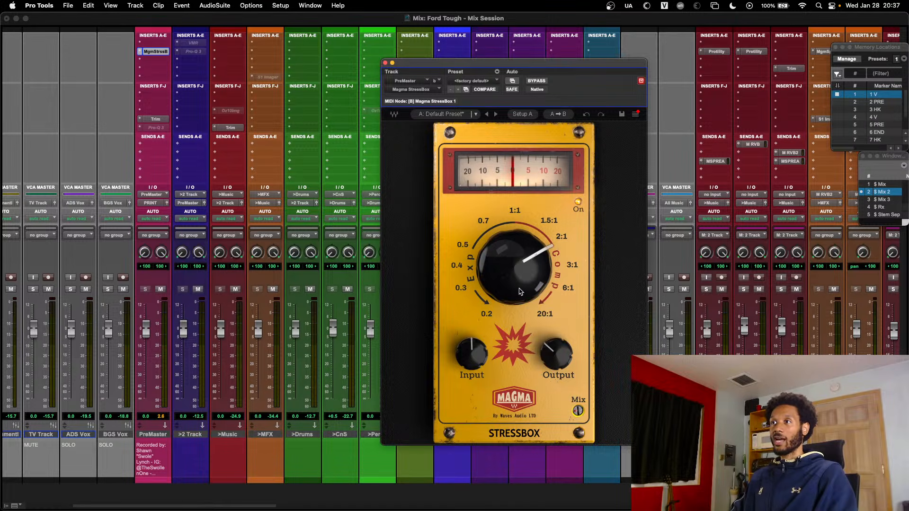
pyautogui.moveTo(522, 290); pyautogui.dragTo(522, 278)
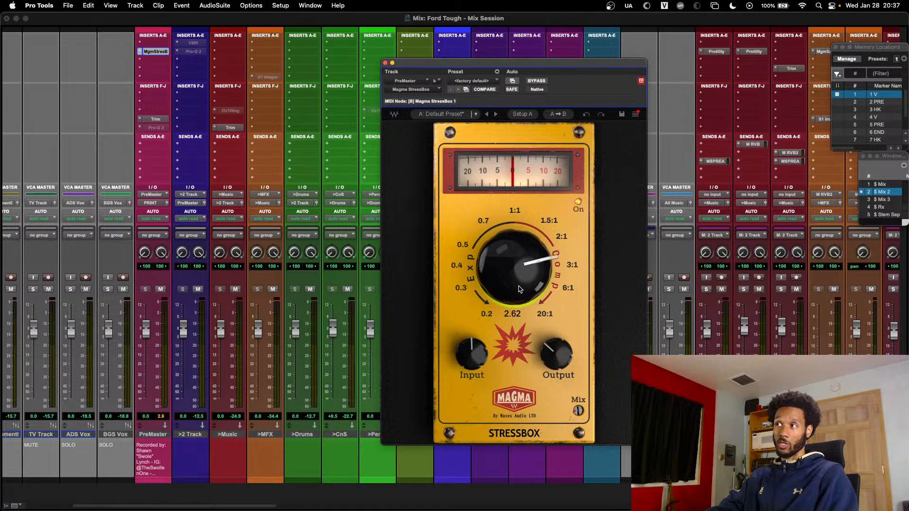
# - Set StressBox's ratio to 0.86 in the expansion range and close the plugin window
pyautogui.moveTo(520, 289)
pyautogui.mouseDown()
pyautogui.moveTo(520, 308)
pyautogui.moveTo(514, 273)
pyautogui.moveTo(520, 282)
pyautogui.mouseUp()
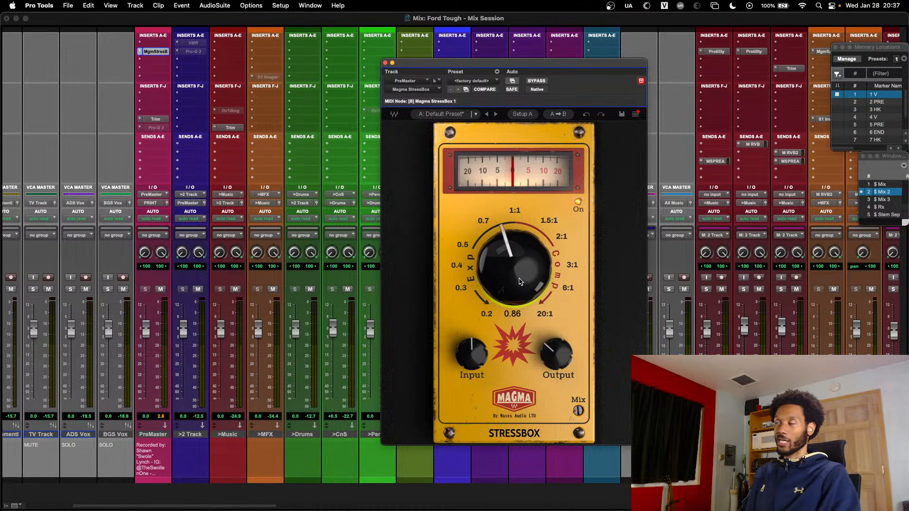
pyautogui.press('super+w')
# - Mute the All Music and All KnB VCA masters, and unmute the All Vocals and All Bgvs VCA masters
pyautogui.hscroll(-5, 459, 263)
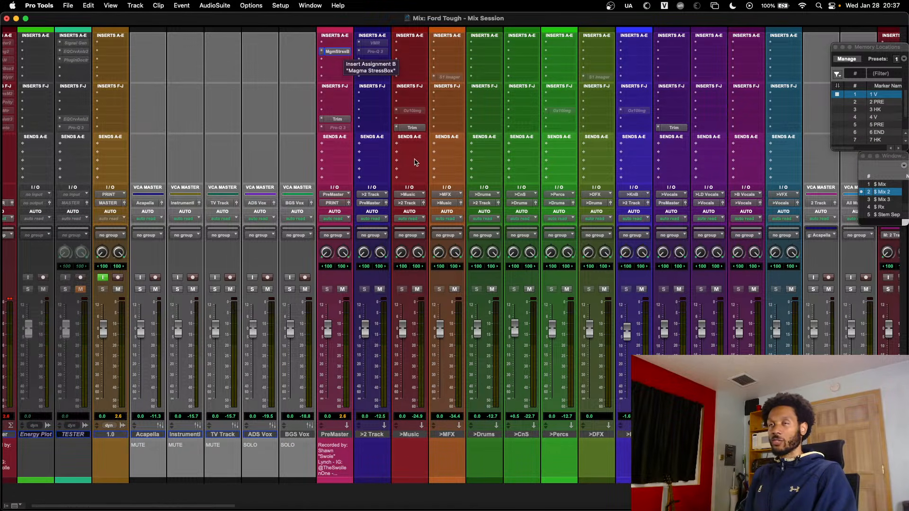
pyautogui.hscroll(15, 417, 163)
pyautogui.hscroll(-8, 395, 238)
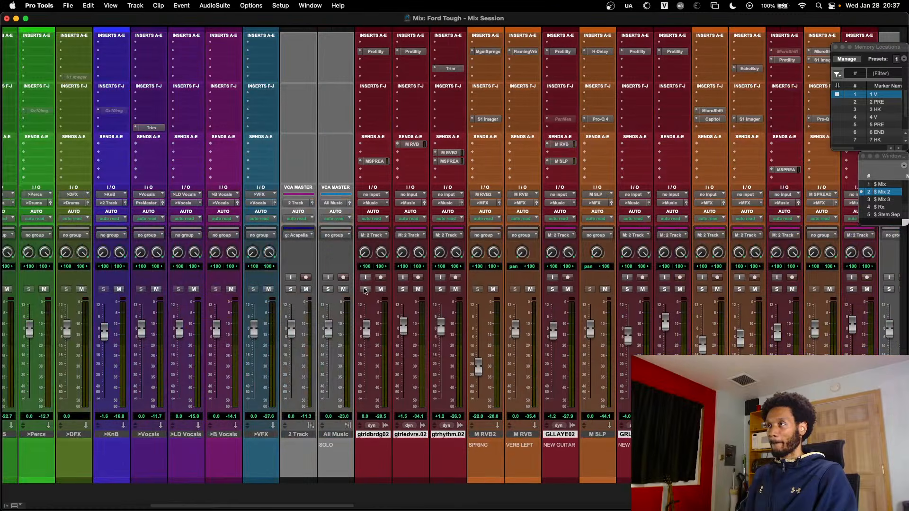
pyautogui.click(344, 290)
pyautogui.hscroll(10, 345, 292)
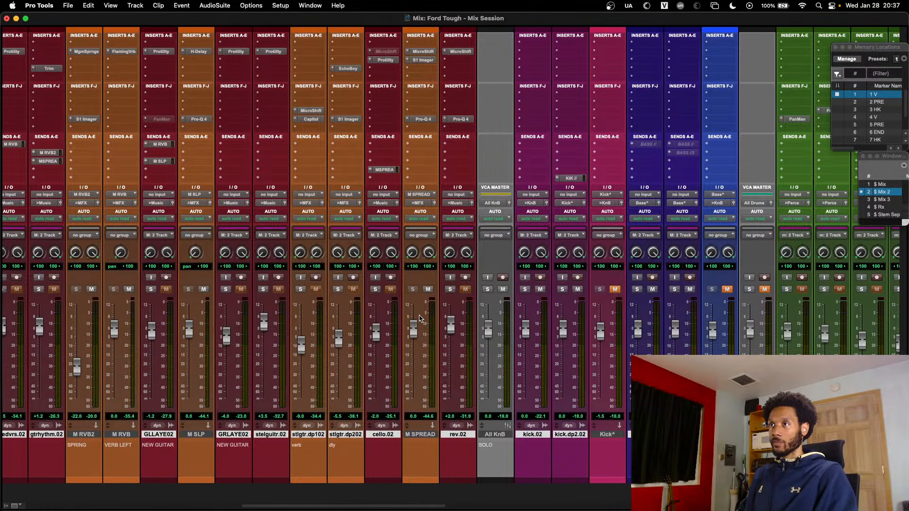
pyautogui.click(503, 290)
pyautogui.hscroll(15, 638, 320)
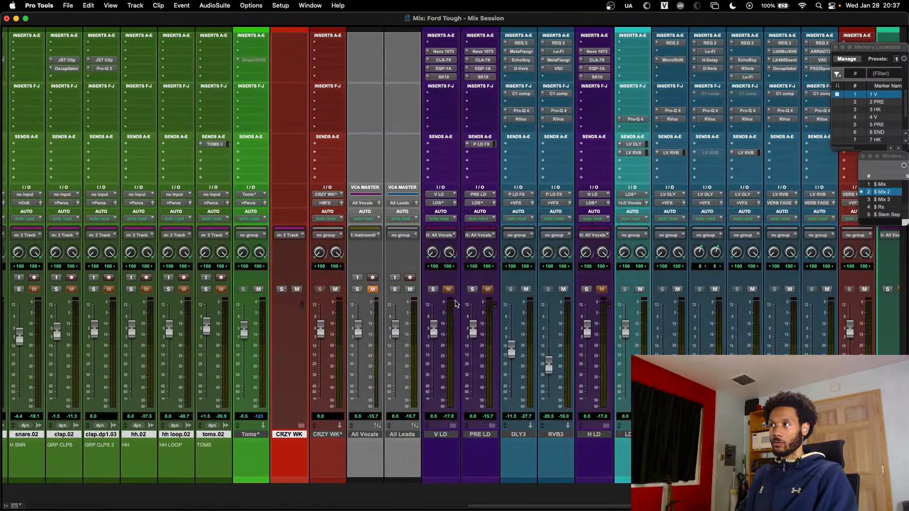
pyautogui.click(375, 290)
pyautogui.hscroll(12, 374, 293)
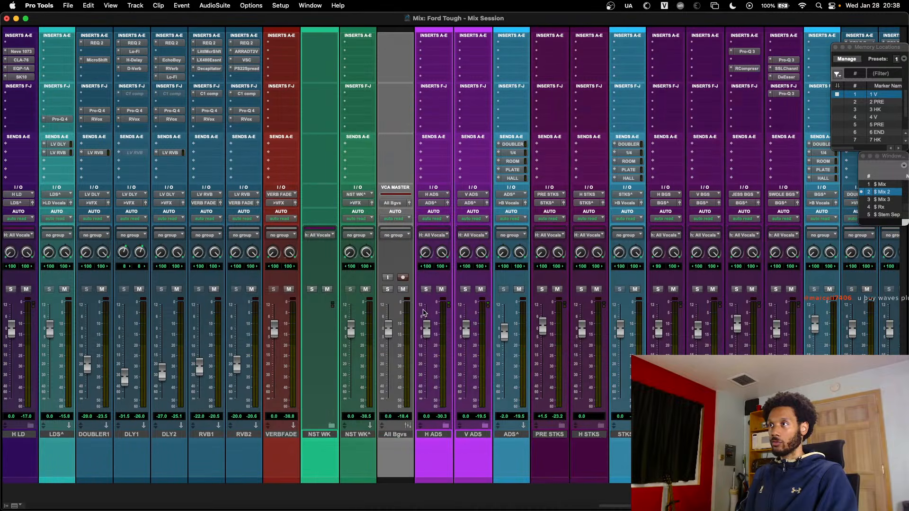
pyautogui.click(403, 290)
pyautogui.hscroll(-20, 488, 179)
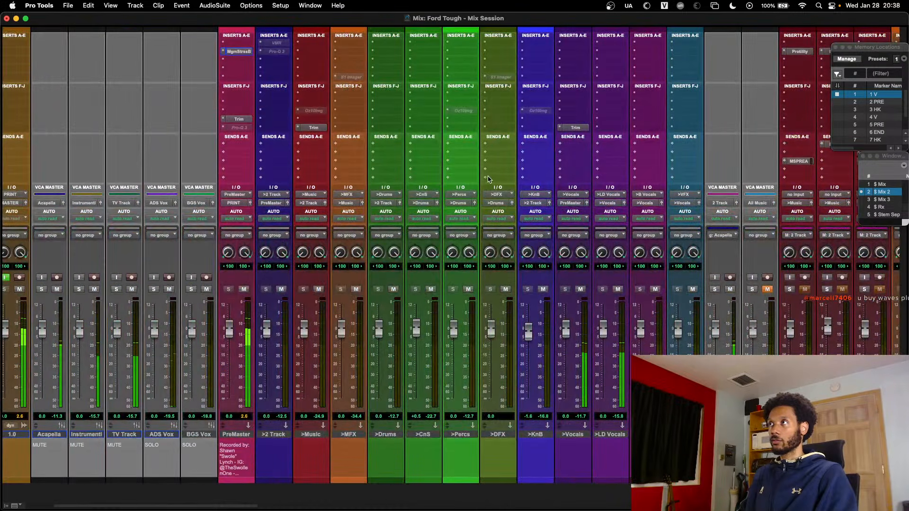
# - Reopen StressBox on the PreMaster track, restore its factory default preset and set the ratio to 0.90
pyautogui.click(239, 51)
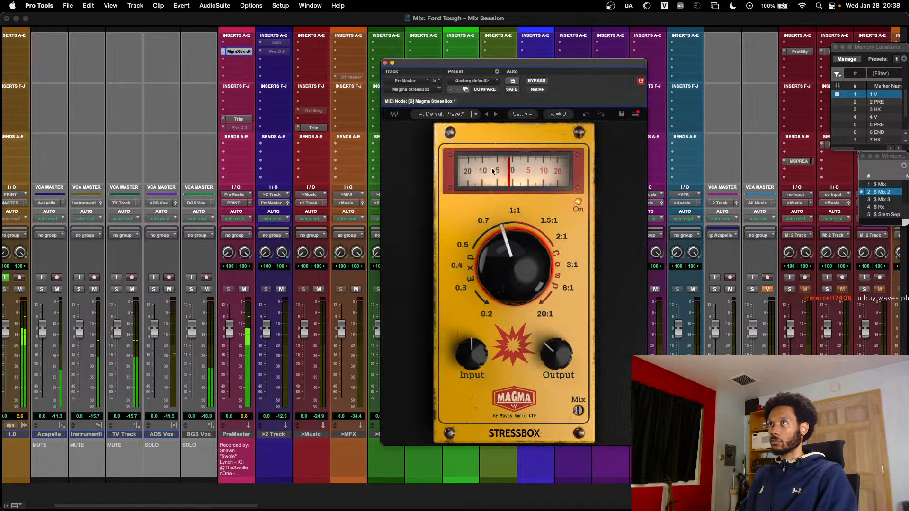
pyautogui.click(485, 80)
pyautogui.click(485, 85)
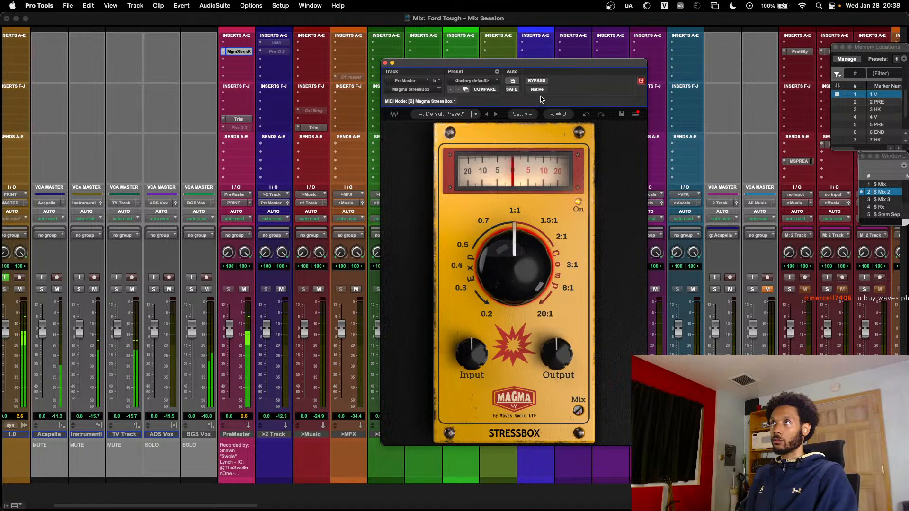
pyautogui.moveTo(520, 274)
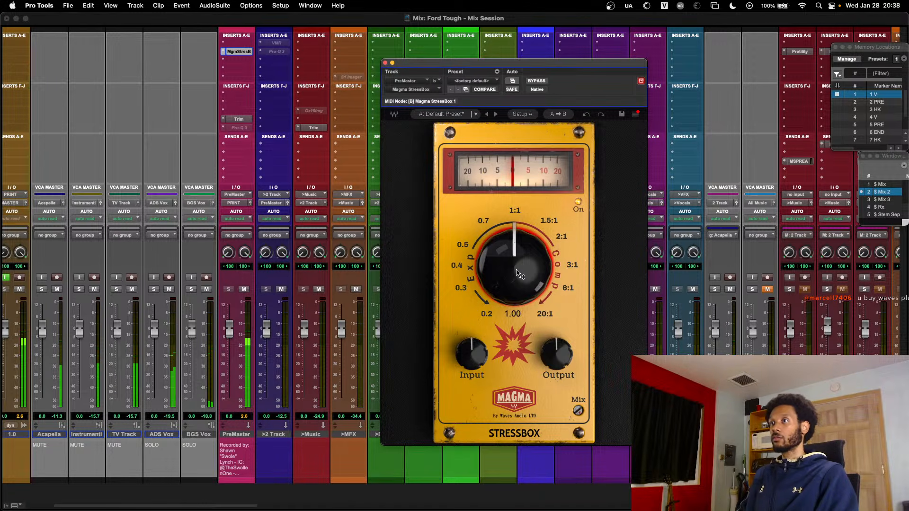
pyautogui.moveTo(520, 274); pyautogui.dragTo(520, 285)
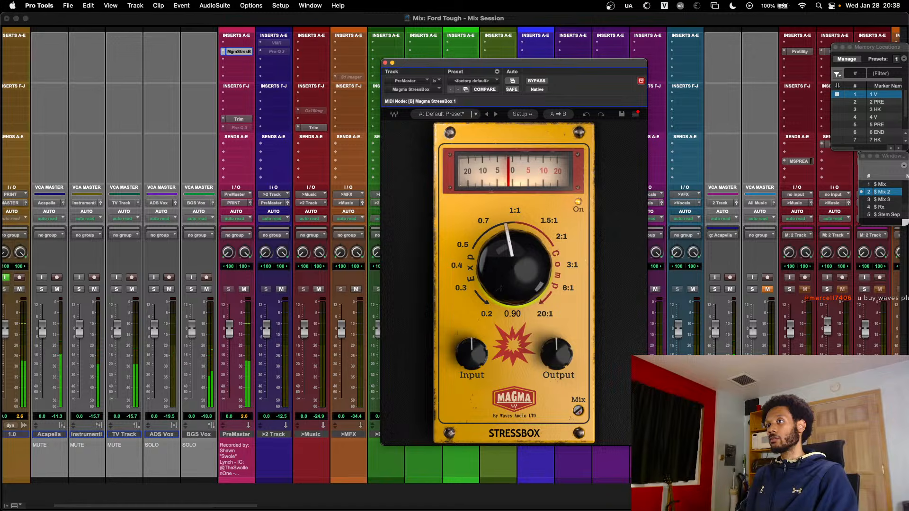
# - Lower StressBox's mix and bring it to 25, repositioning the plugin window beside the PreMaster channel
pyautogui.moveTo(578, 411); pyautogui.dragTo(592, 493)
pyautogui.moveTo(579, 412); pyautogui.dragTo(579, 456)
pyautogui.moveTo(518, 63); pyautogui.dragTo(399, 48)
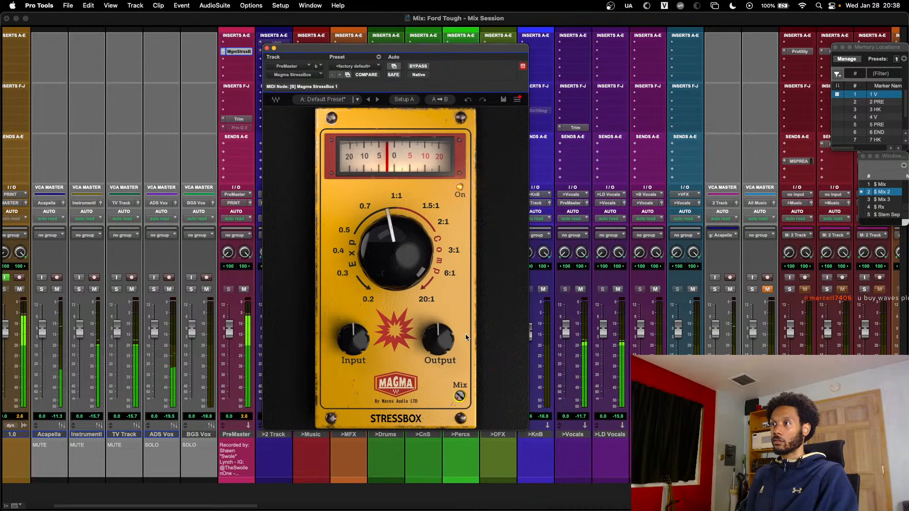
pyautogui.moveTo(460, 397); pyautogui.dragTo(460, 367)
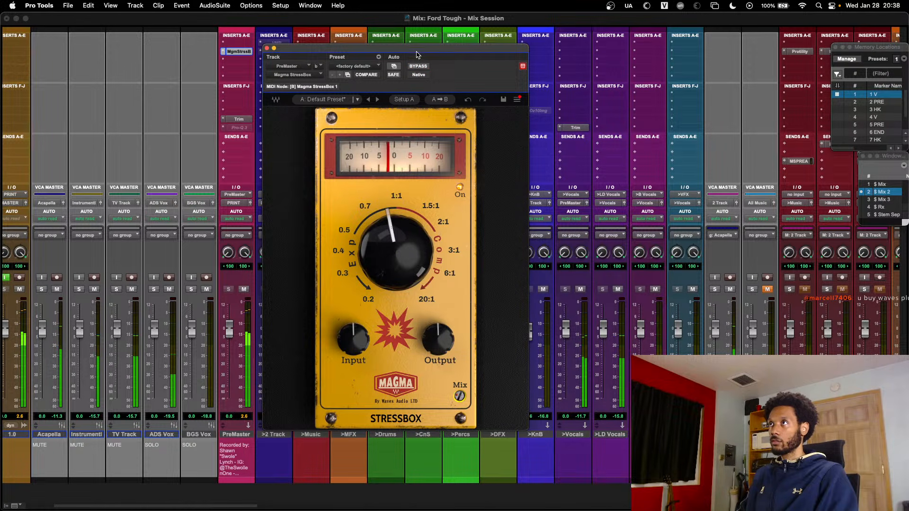
pyautogui.moveTo(417, 53); pyautogui.dragTo(460, 57)
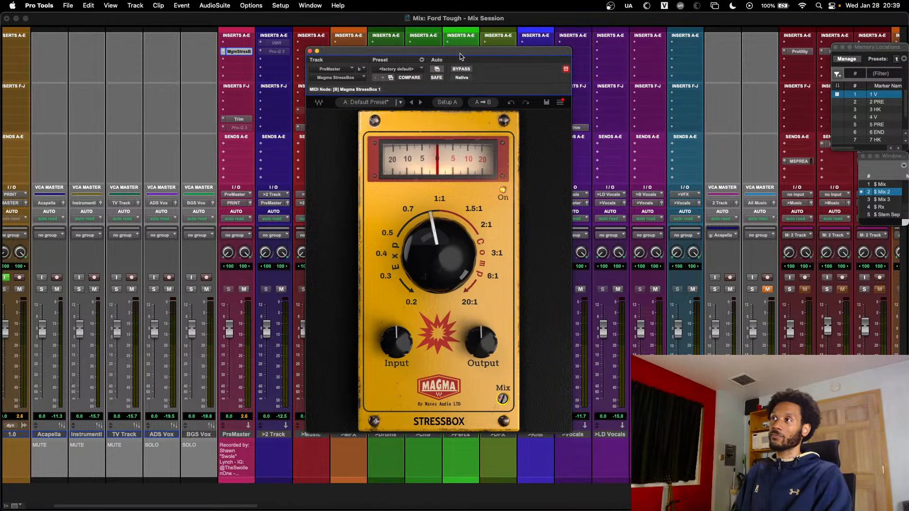
pyautogui.moveTo(459, 57); pyautogui.dragTo(440, 58)
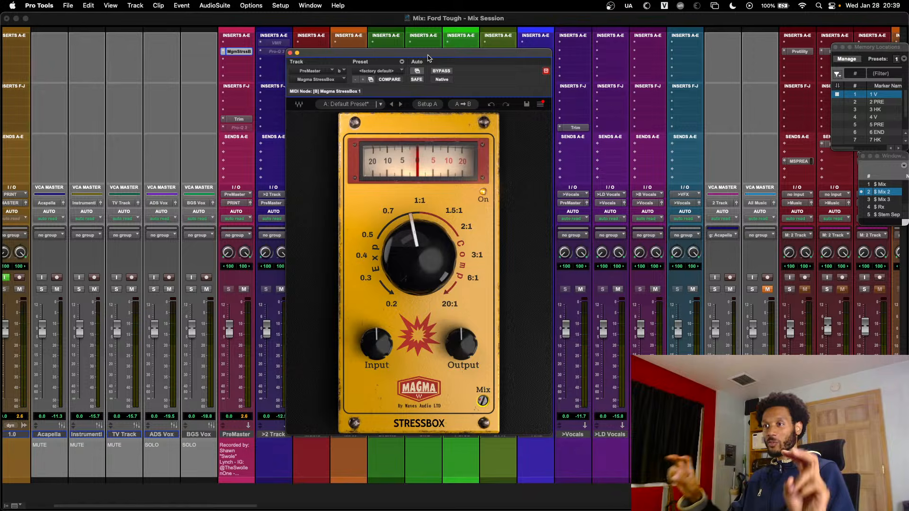
pyautogui.moveTo(423, 56); pyautogui.dragTo(469, 54)
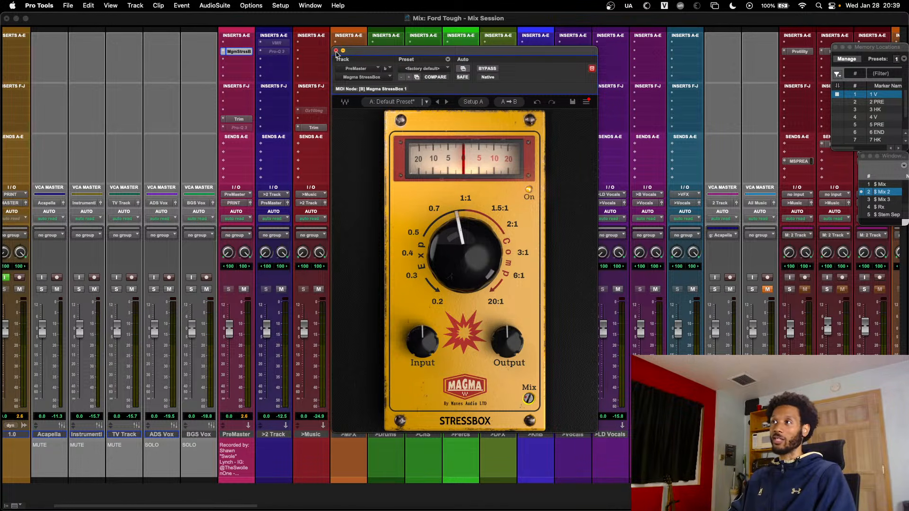
pyautogui.click(336, 50)
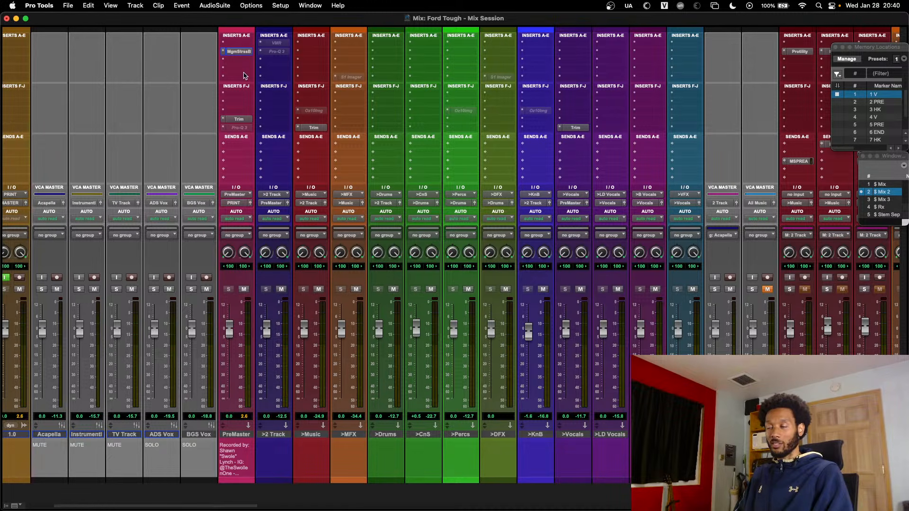
pyautogui.hscroll(5, 274, 88)
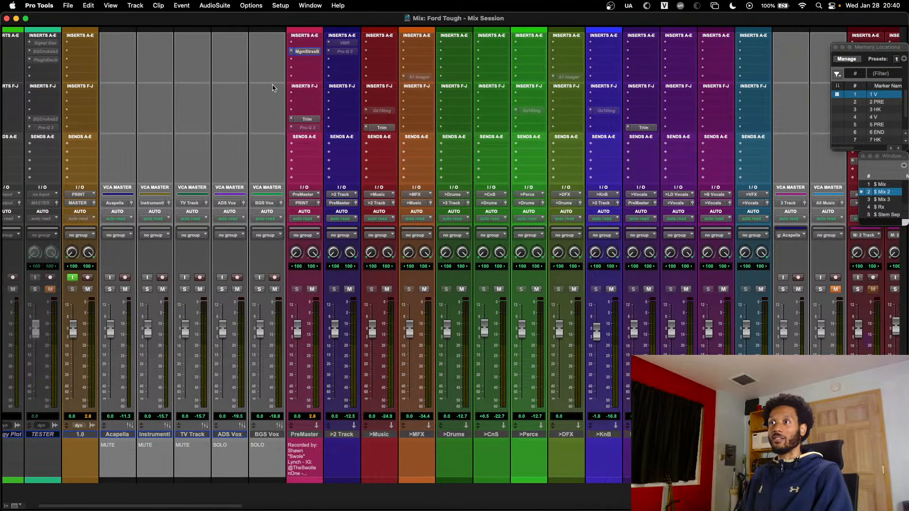
pyautogui.hscroll(-8, 274, 88)
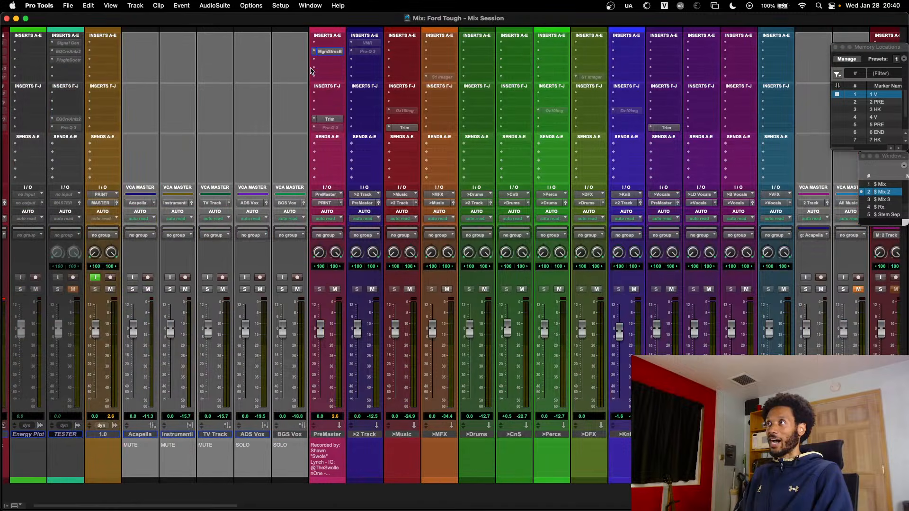
# - Reopen StressBox on the PreMaster track and compare the vocals at a mix of 25 against bypass
pyautogui.click(326, 52)
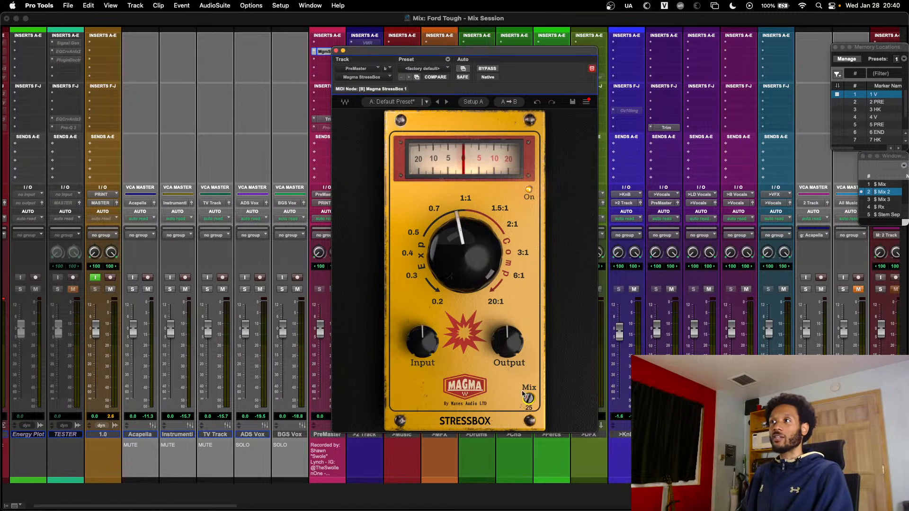
pyautogui.moveTo(461, 273)
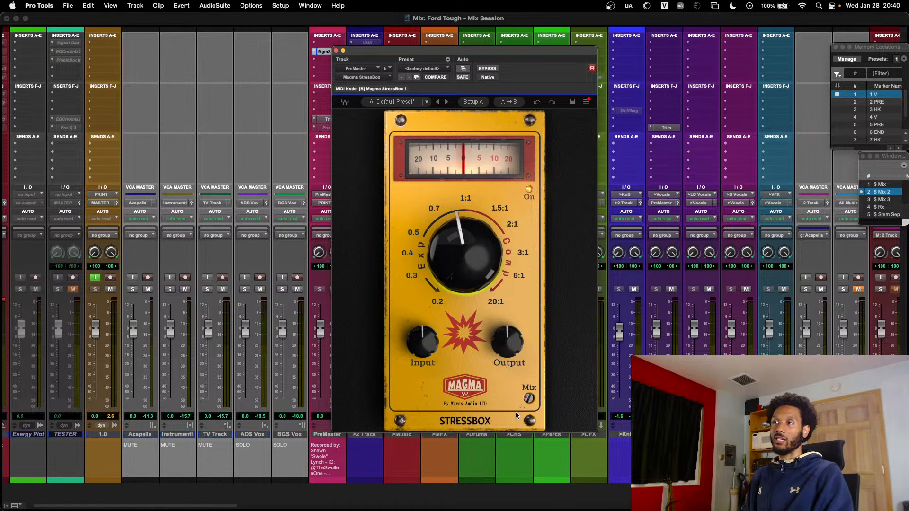
pyautogui.moveTo(533, 399)
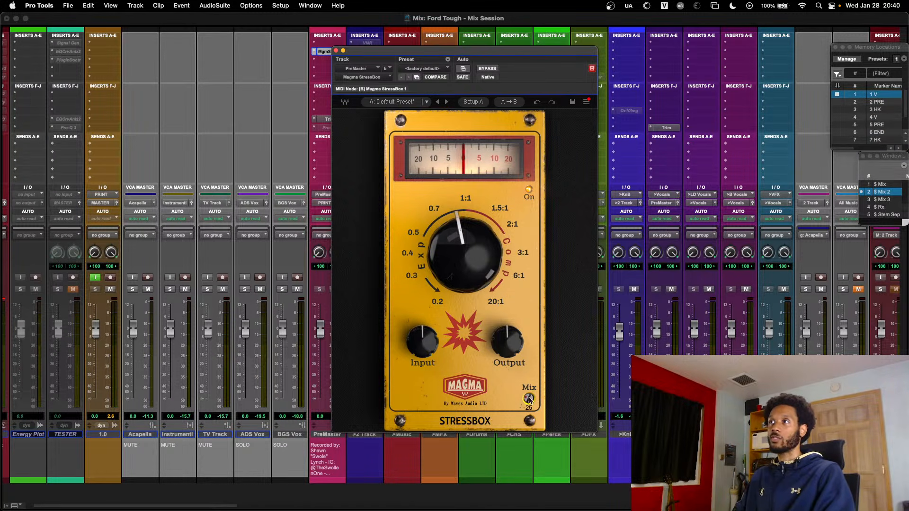
pyautogui.click(488, 71)
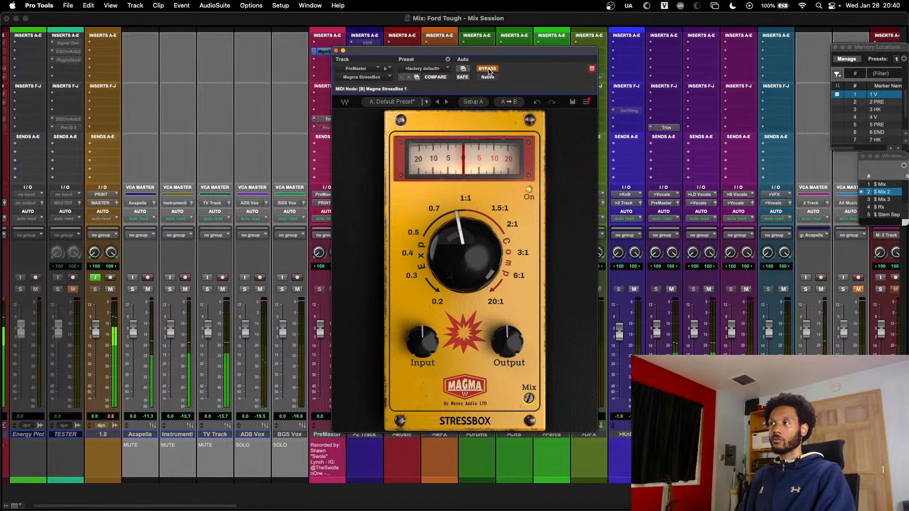
pyautogui.click(488, 71)
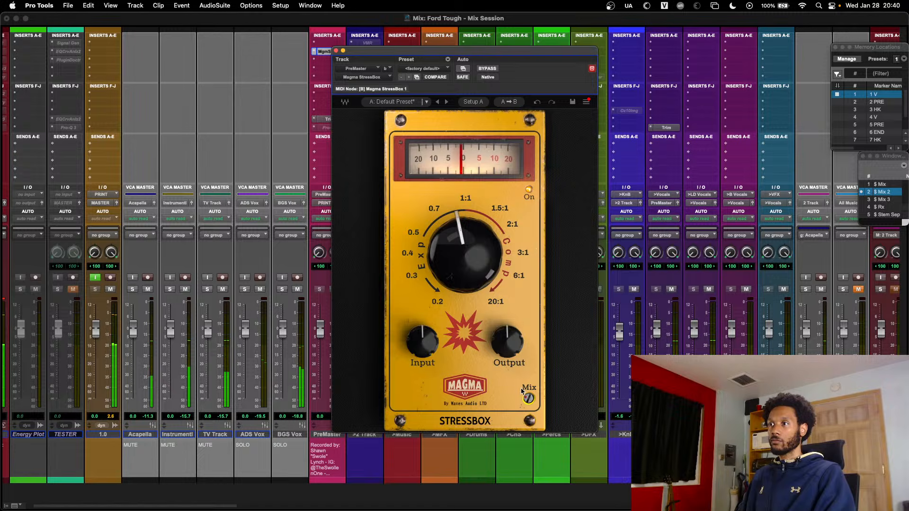
# - Reduce StressBox's mix to 24 and further to 17, comparing each setting against bypass
pyautogui.moveTo(529, 399); pyautogui.dragTo(528, 398)
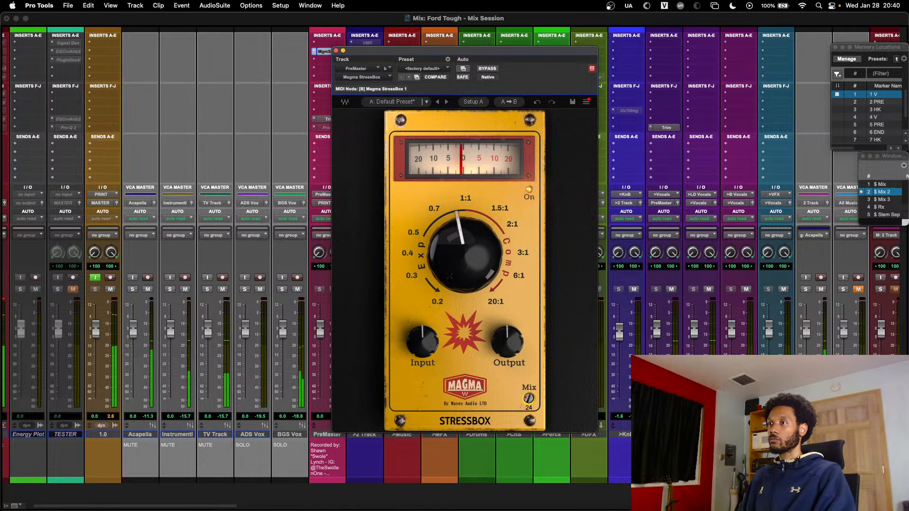
pyautogui.click(488, 70)
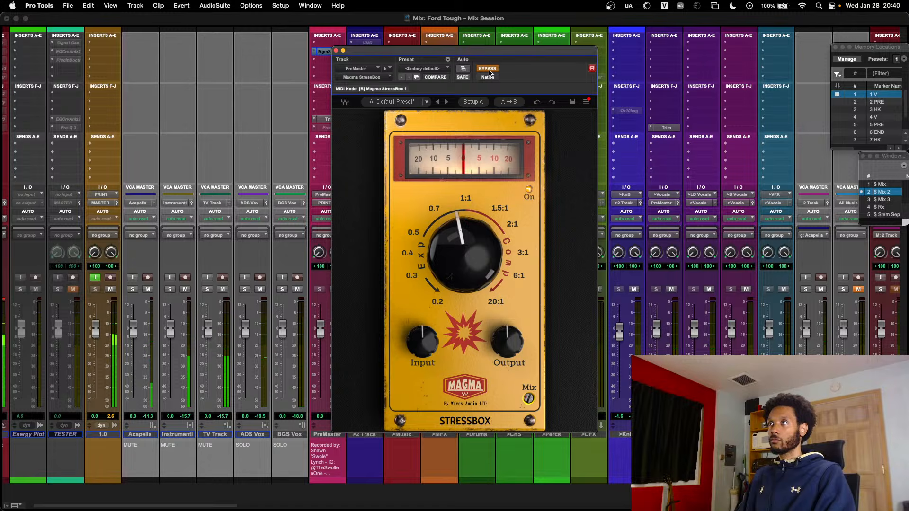
pyautogui.click(488, 70)
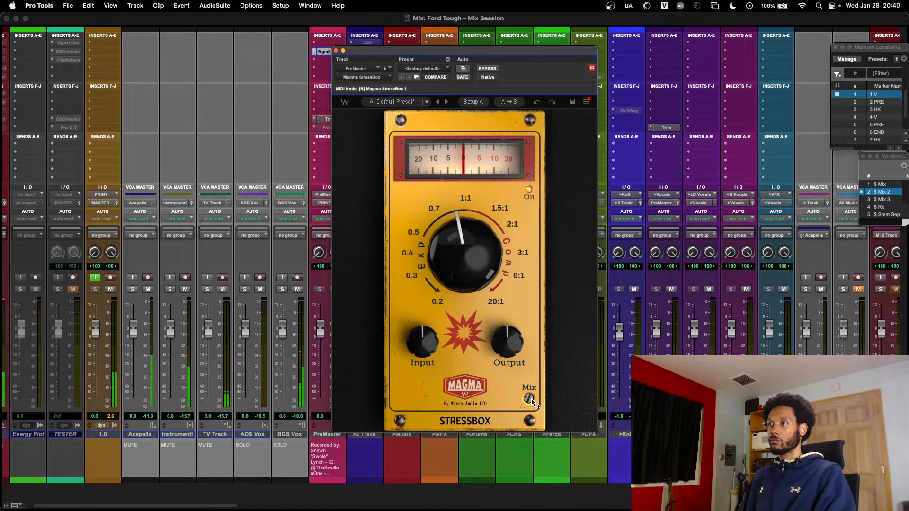
pyautogui.moveTo(530, 398); pyautogui.dragTo(529, 407)
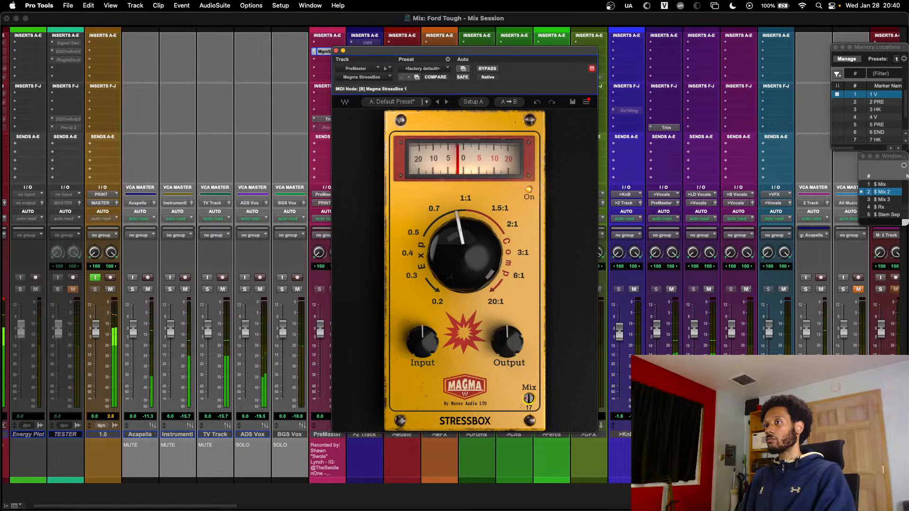
pyautogui.click(489, 70)
pyautogui.click(488, 69)
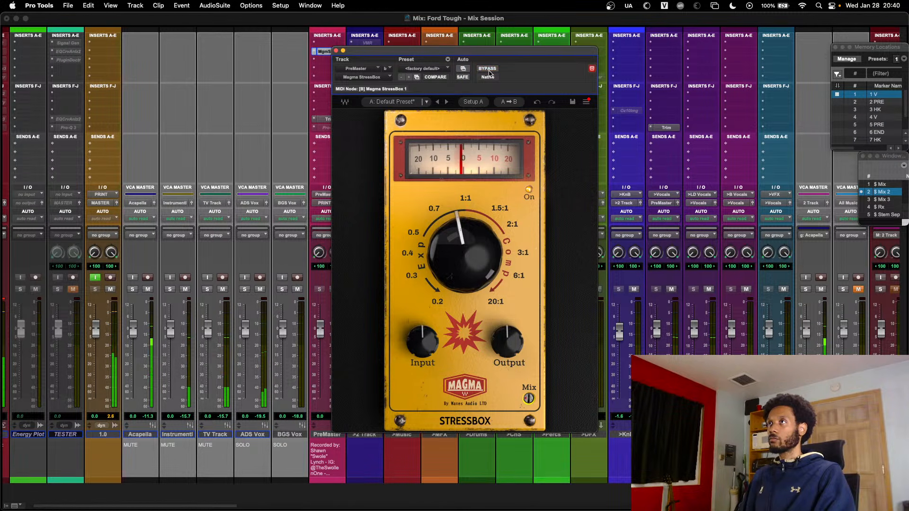
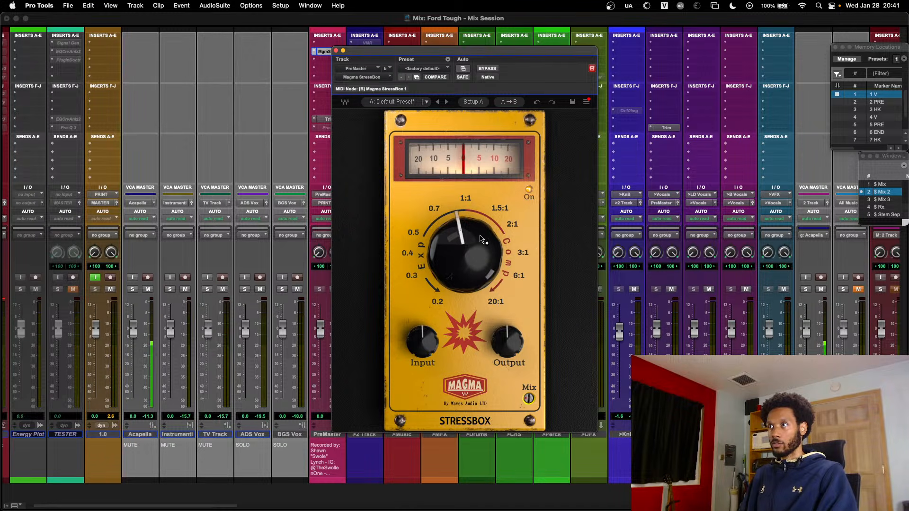
# - Raise StressBox's ratio into light compression between 1:1 and 1.5:1, compare it against bypass and close the plugin
pyautogui.moveTo(480, 239); pyautogui.dragTo(481, 215)
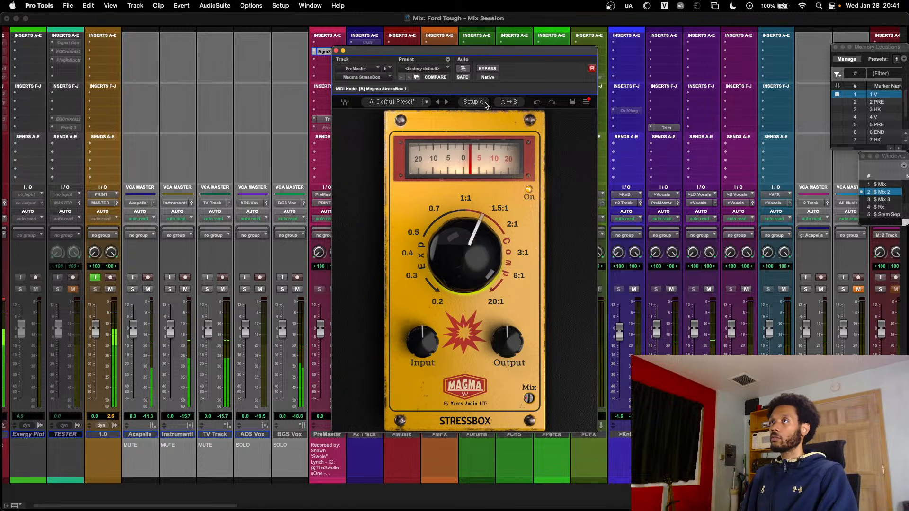
pyautogui.click(487, 68)
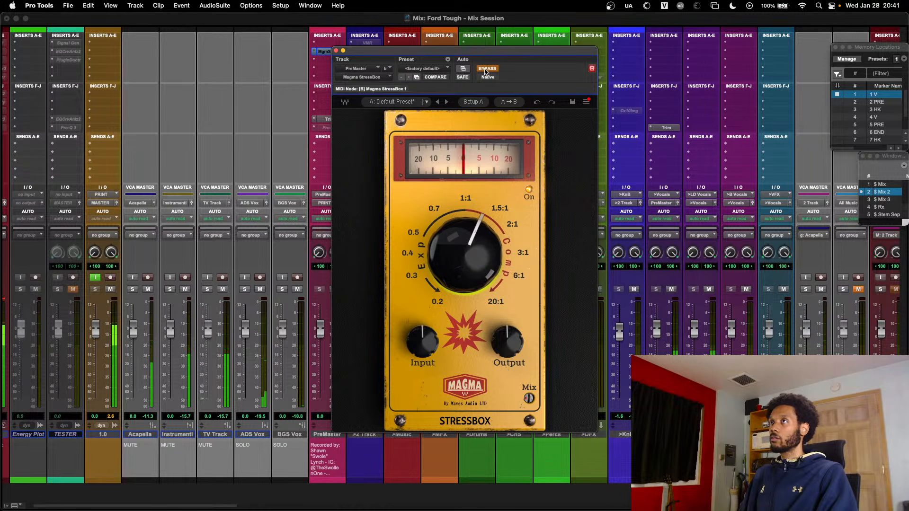
pyautogui.click(486, 69)
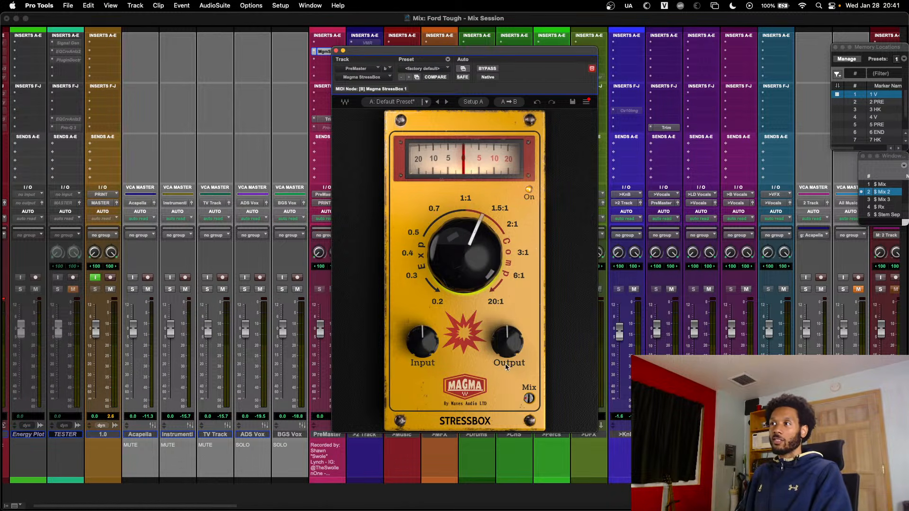
pyautogui.moveTo(428, 54); pyautogui.dragTo(479, 62)
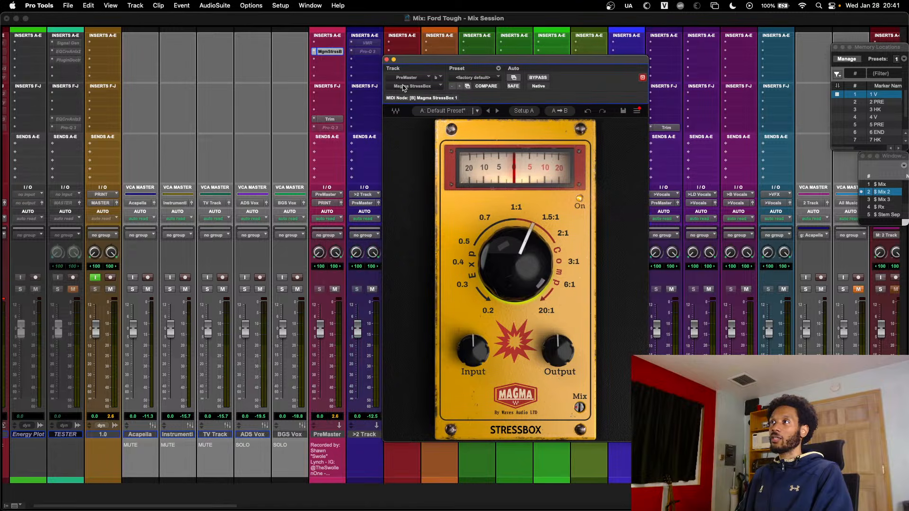
pyautogui.click(386, 60)
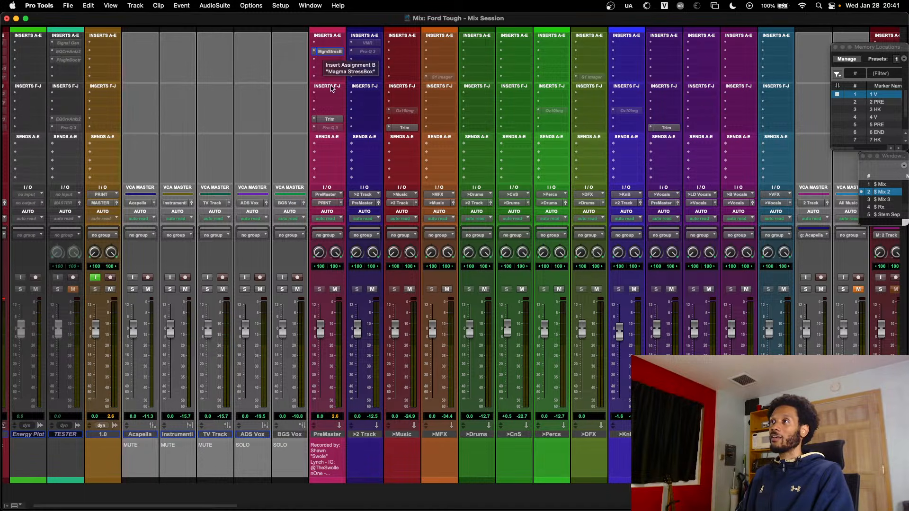
# - Unmute the All Bgvs VCA and mute the All Leads VCA in the mixer
pyautogui.hscroll(15, 364, 153)
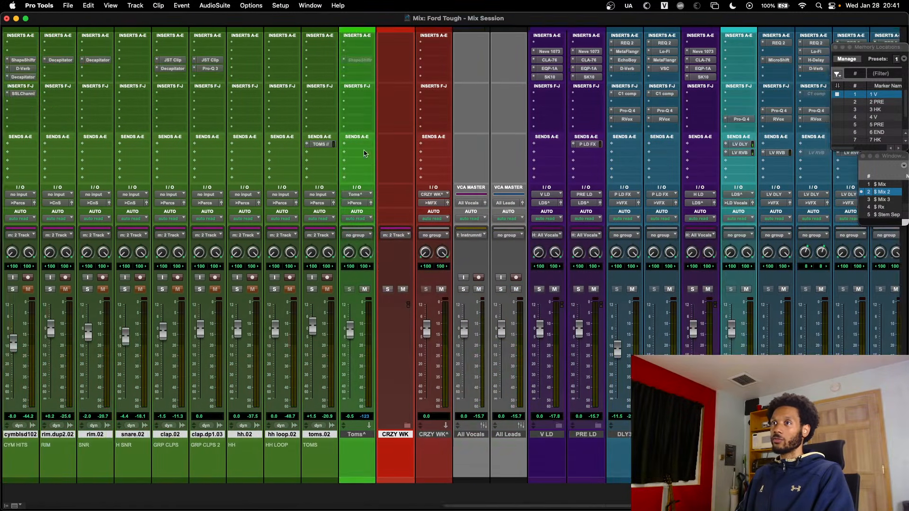
pyautogui.hscroll(10, 364, 153)
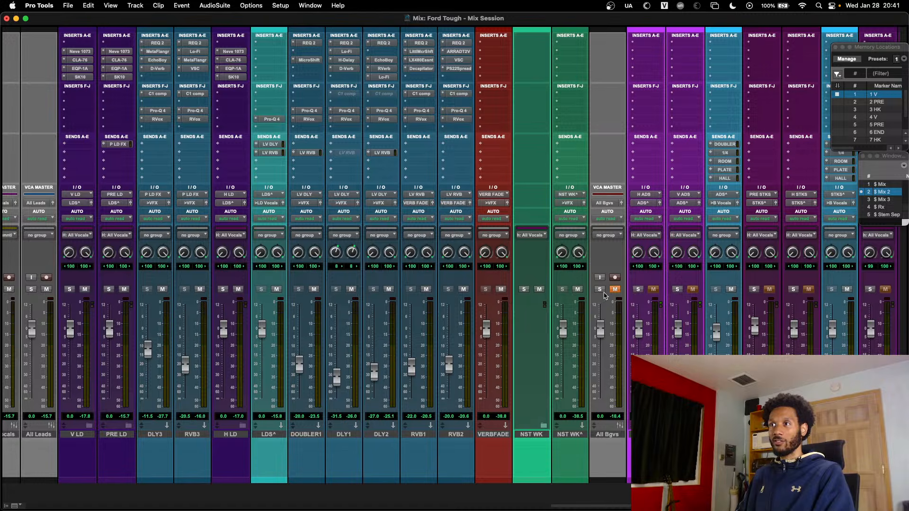
pyautogui.hscroll(-5, 587, 300)
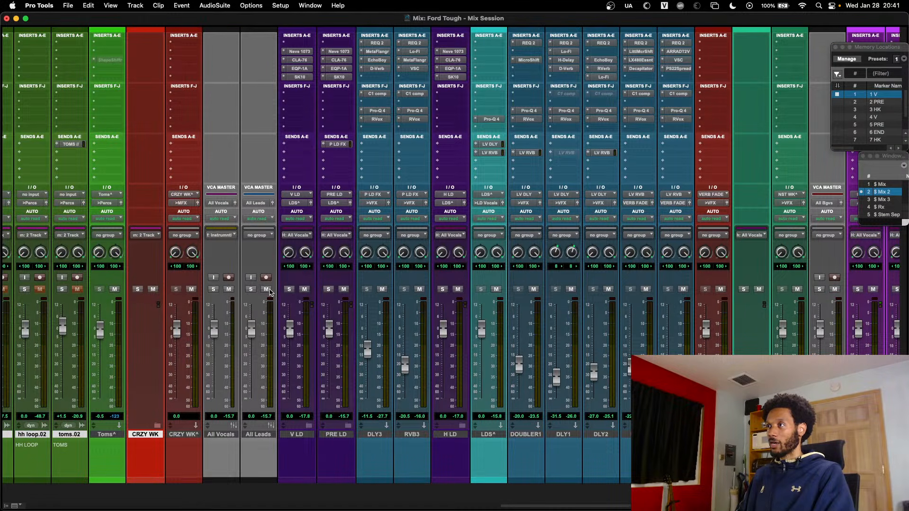
# - Play the background vocals from the 2 PRE marker and relocate to the V BGS clip just before it
pyautogui.press('super+equal')
pyautogui.scroll(-10, 371, 341)
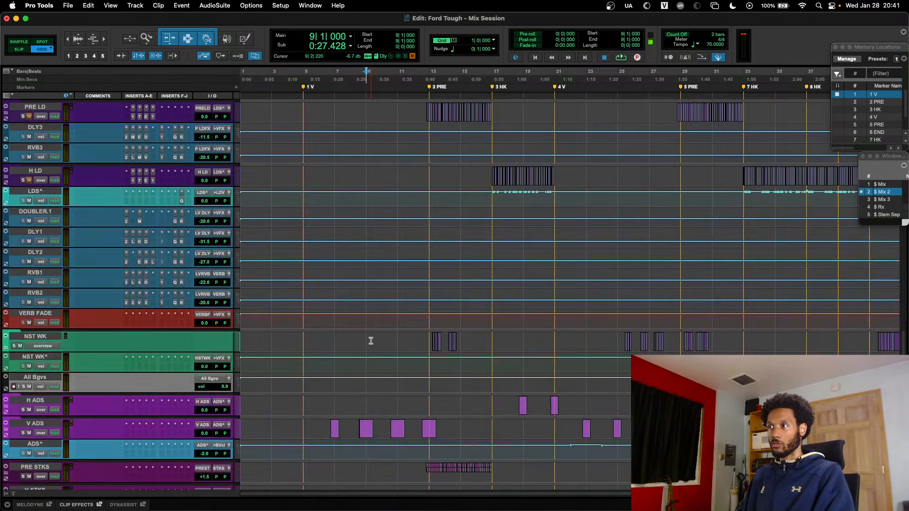
pyautogui.scroll(-5, 372, 341)
pyautogui.click(431, 299)
pyautogui.press('space')
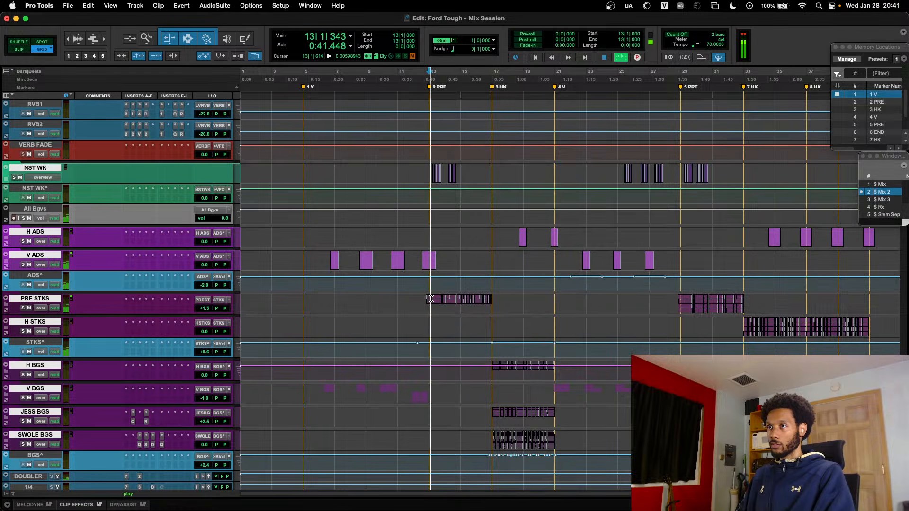
pyautogui.scroll(-3, 419, 310)
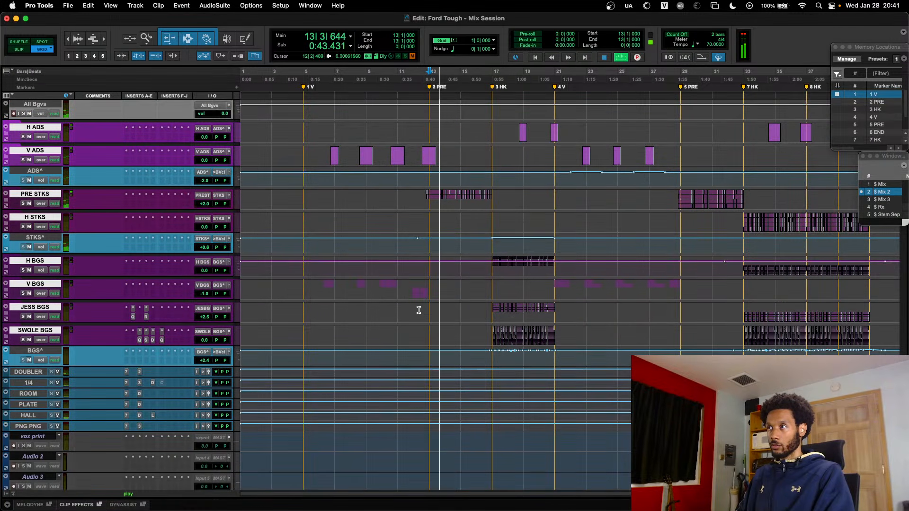
pyautogui.click(411, 284)
# - Reopen StressBox on the PreMaster track and play the background vocals through it
pyautogui.press('super+equal')
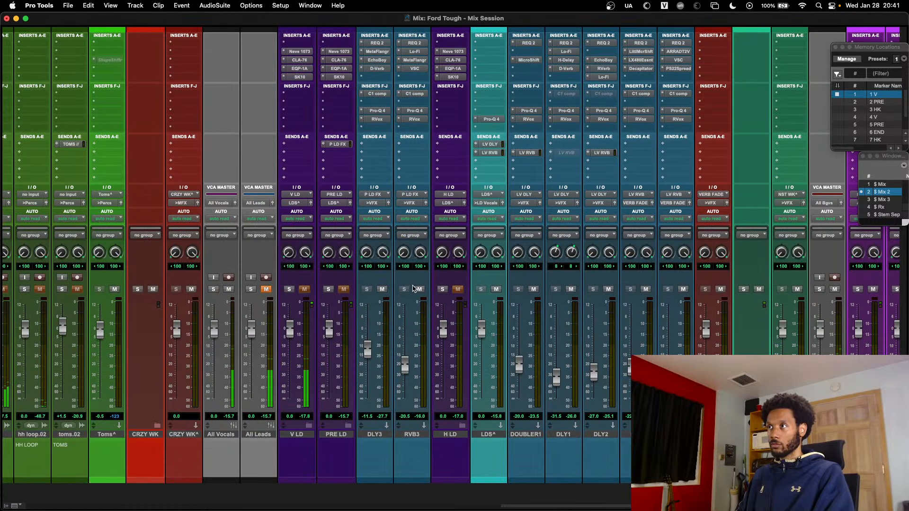
pyautogui.press('super+equal')
pyautogui.press('super+equal')
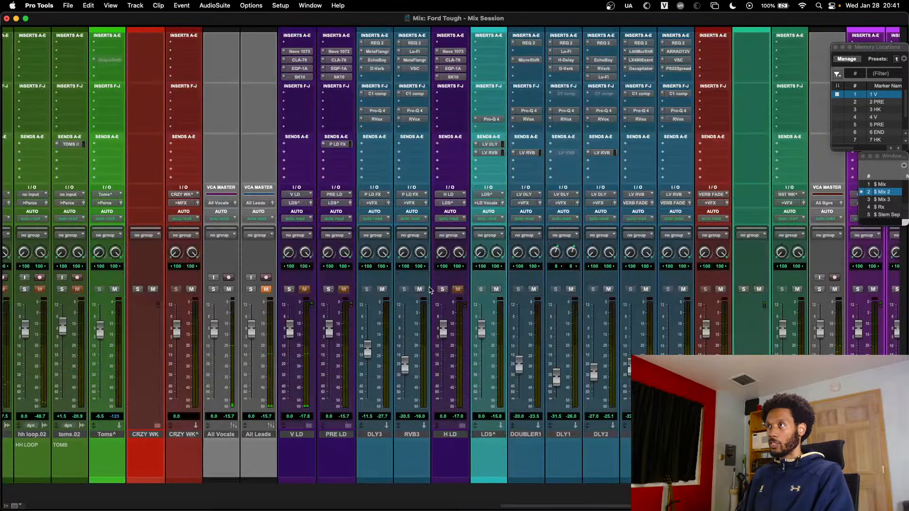
pyautogui.hscroll(-15, 430, 290)
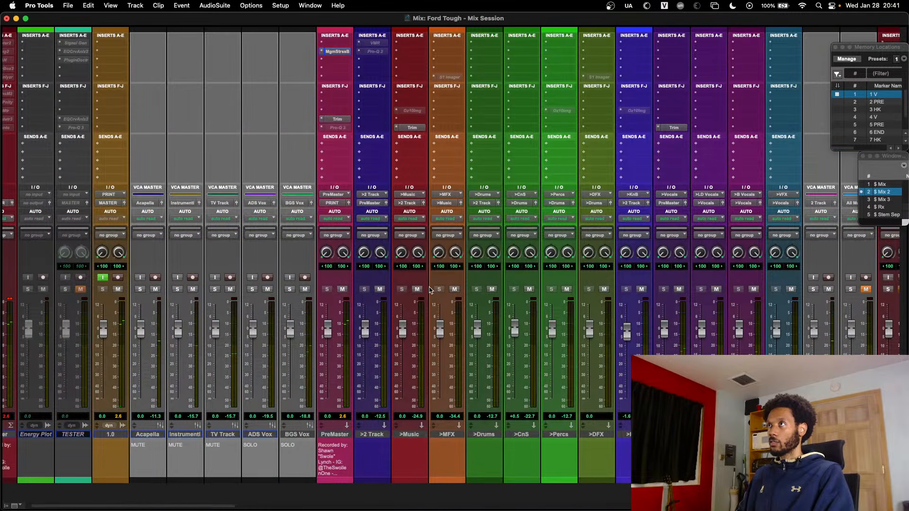
pyautogui.click(346, 52)
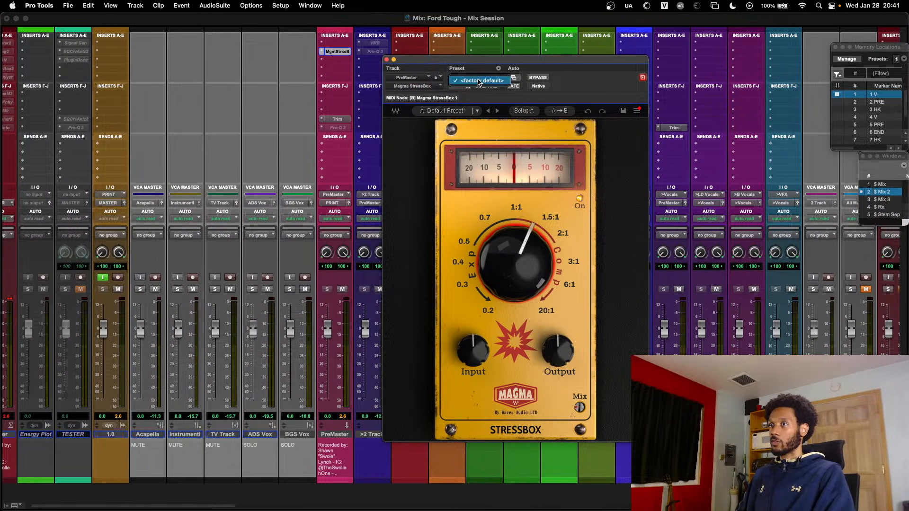
pyautogui.press('space')
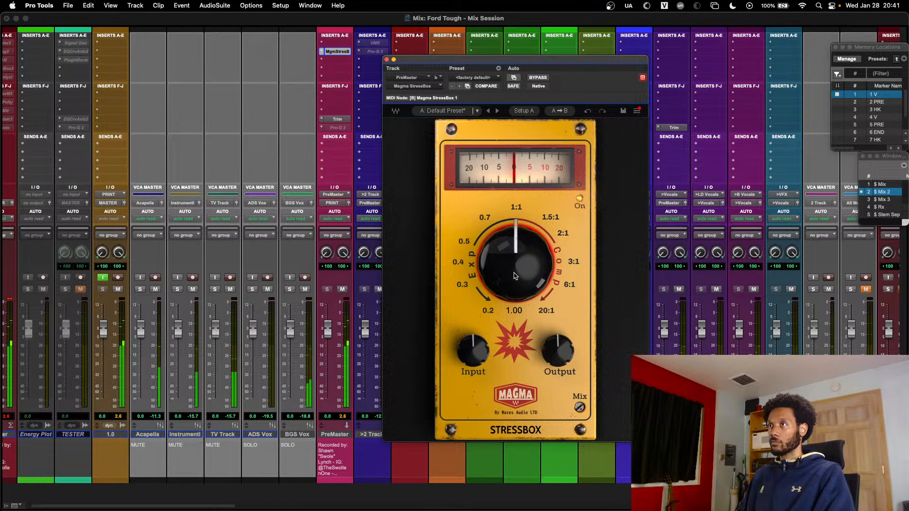
# - Set StressBox's ratio to 1.40 and trim its output to -4.7, readjusting it to -3.0 against bypass
pyautogui.moveTo(506, 274); pyautogui.dragTo(506, 258)
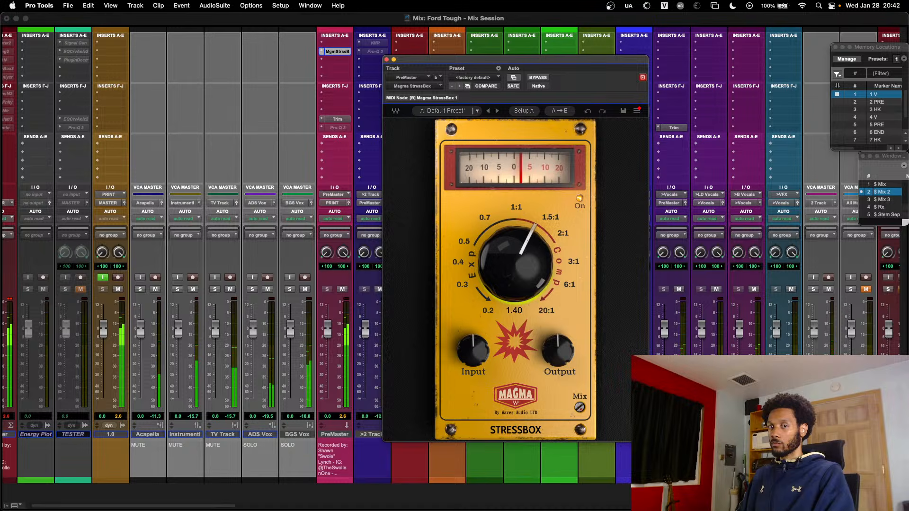
pyautogui.moveTo(558, 351); pyautogui.dragTo(558, 362)
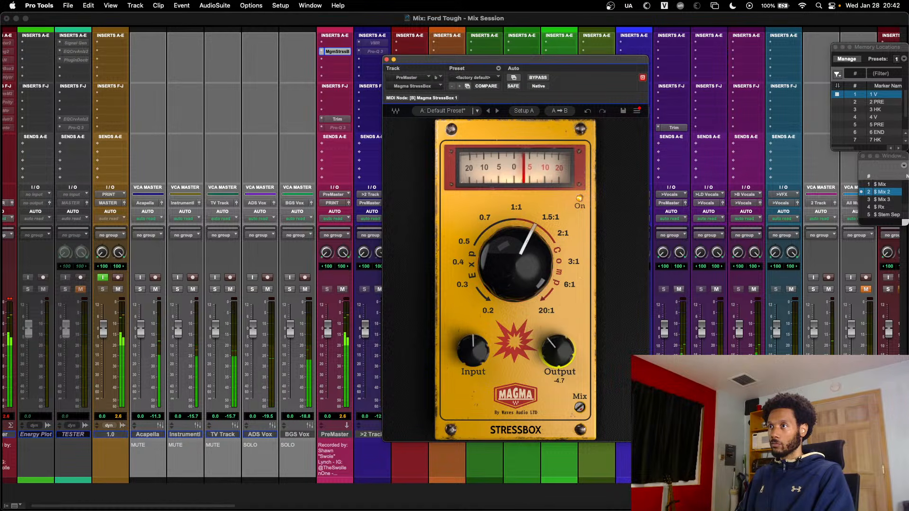
pyautogui.click(537, 78)
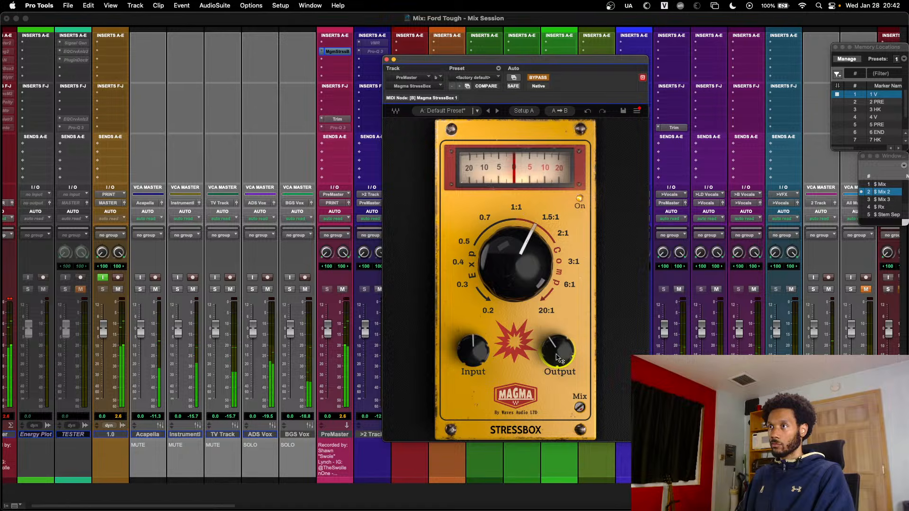
pyautogui.moveTo(558, 353); pyautogui.dragTo(558, 351)
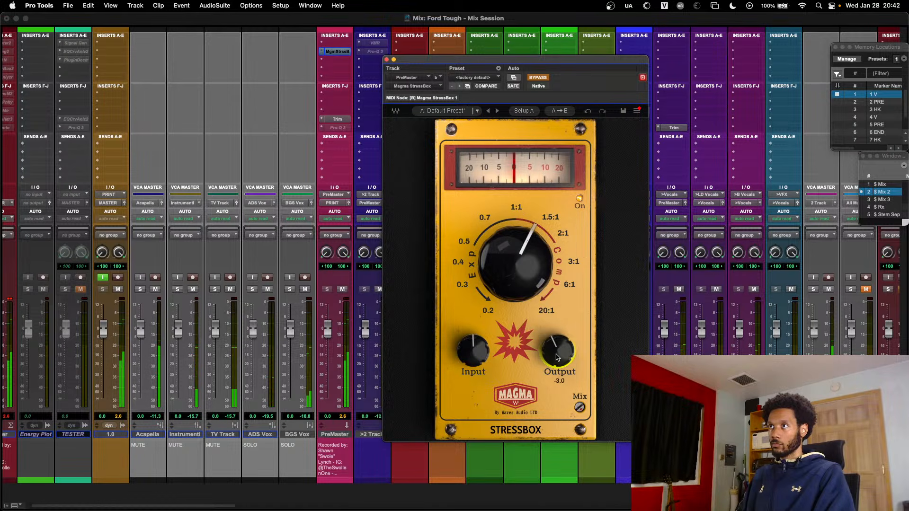
# - Compare the compressed background vocals against bypass, lower StressBox's output a little further and close the plugin
pyautogui.click(537, 78)
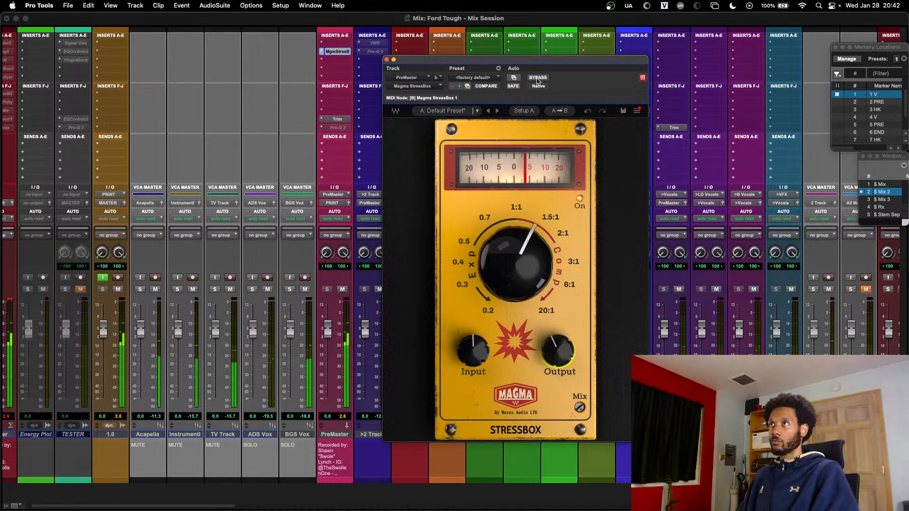
pyautogui.click(537, 78)
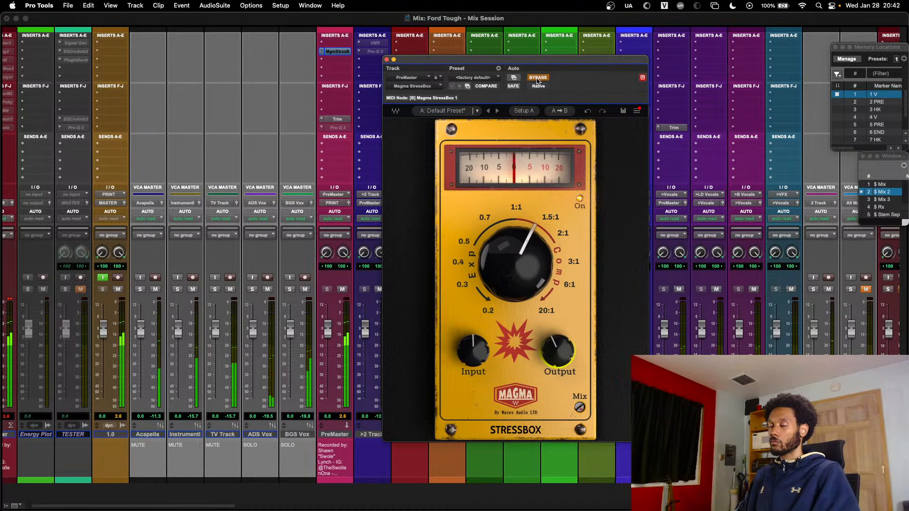
pyautogui.click(536, 78)
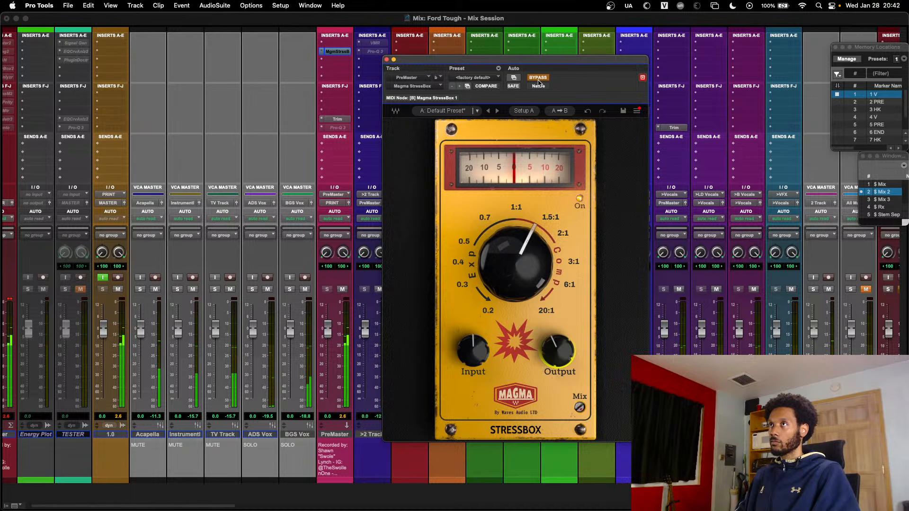
pyautogui.moveTo(551, 338); pyautogui.dragTo(552, 343)
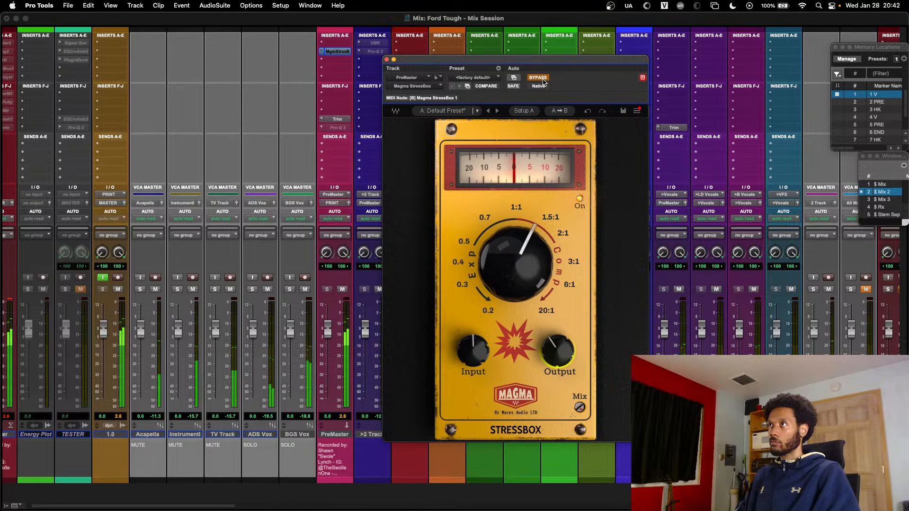
pyautogui.moveTo(511, 284)
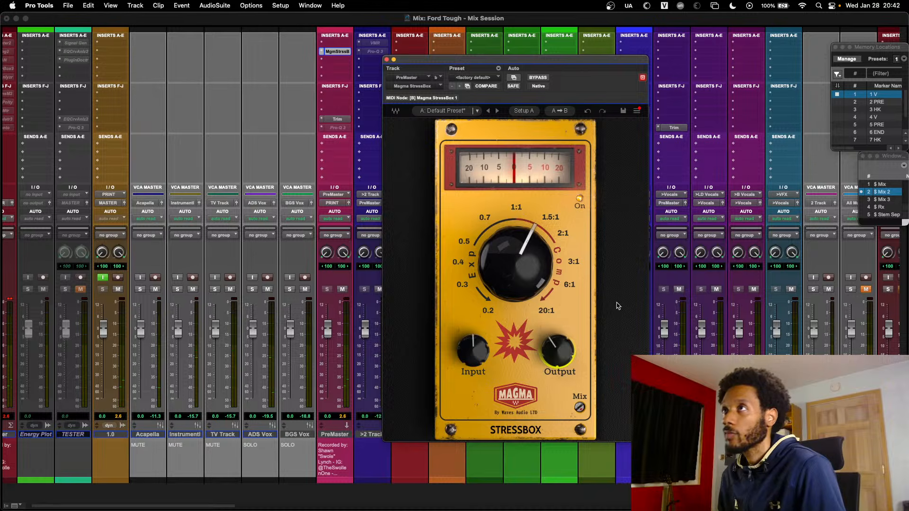
pyautogui.click(342, 53)
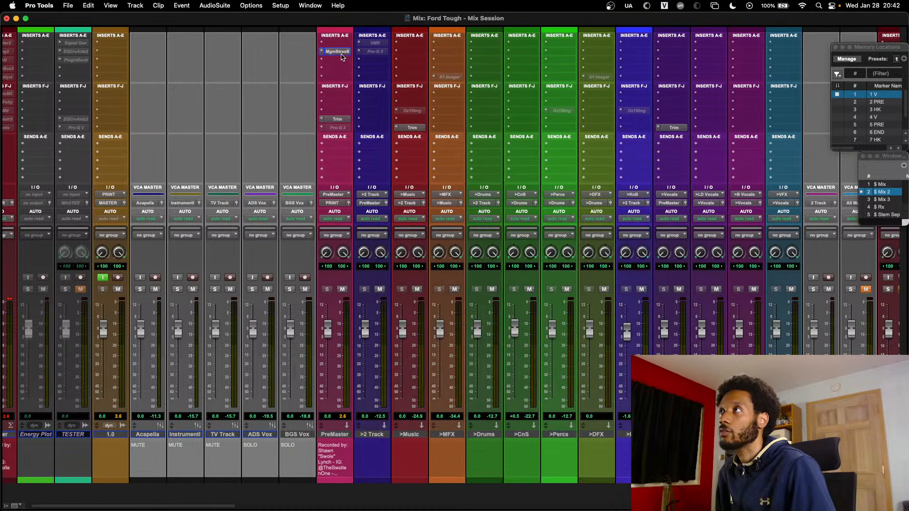
pyautogui.click(341, 53)
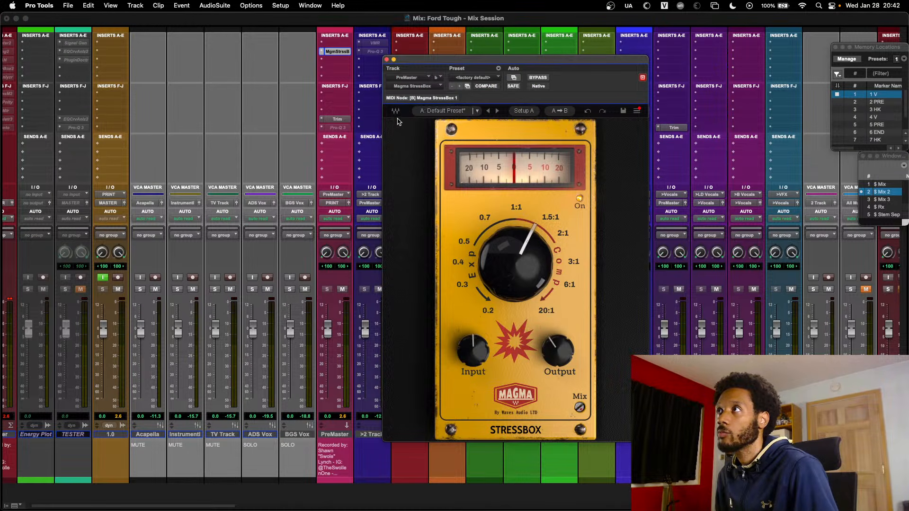
pyautogui.press('super+w')
# - Mute the All Vocals VCA and unmute the All Drums VCA
pyautogui.hscroll(15, 484, 187)
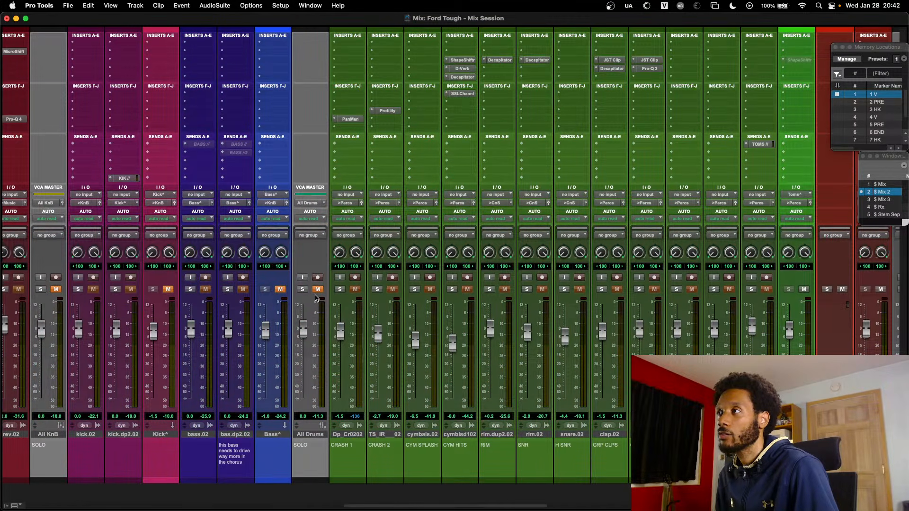
pyautogui.hscroll(10, 367, 399)
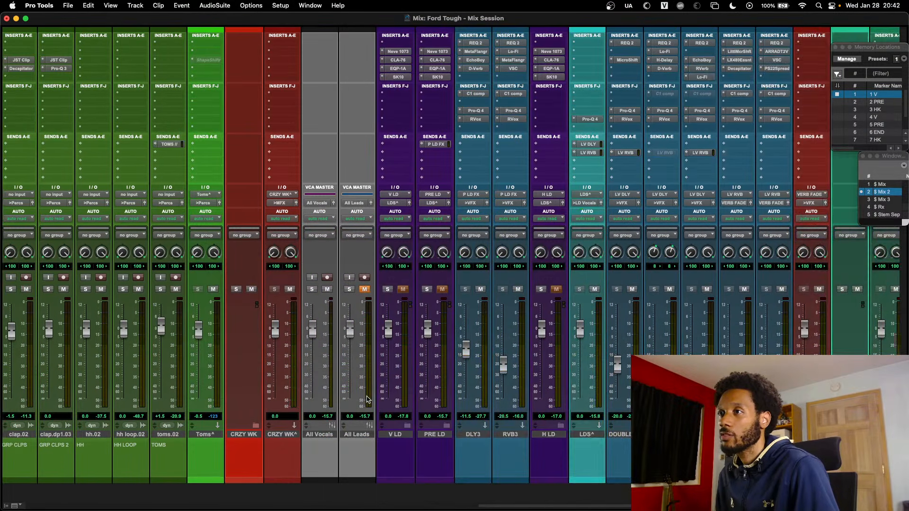
pyautogui.hscroll(-10, 330, 293)
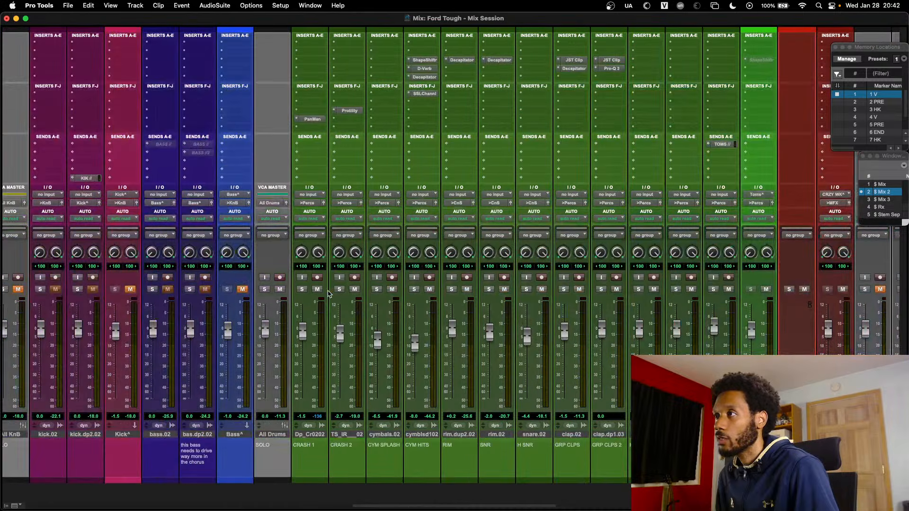
pyautogui.hscroll(-10, 330, 363)
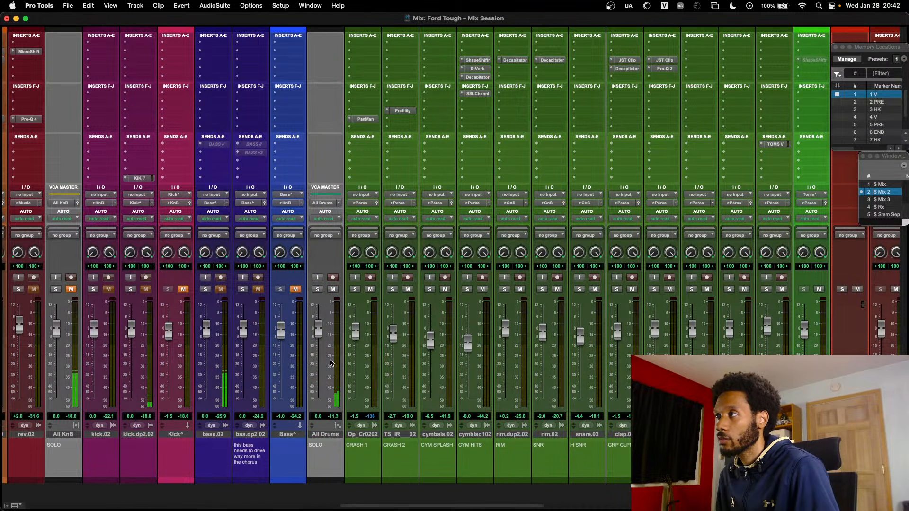
# - Mute the two crash tracks, both cymbal tracks, hh.02 and hh loop.02, leaving the other drum tracks on
pyautogui.hscroll(3, 464, 455)
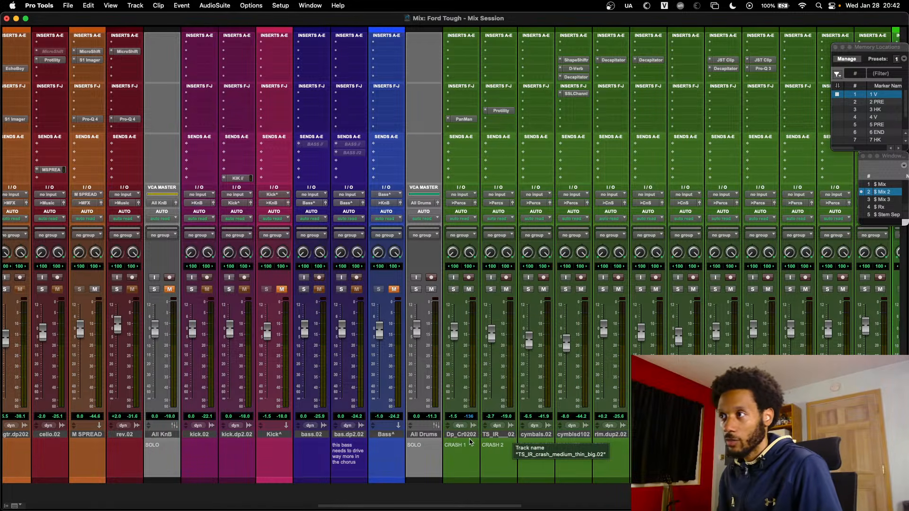
pyautogui.hscroll(3, 471, 442)
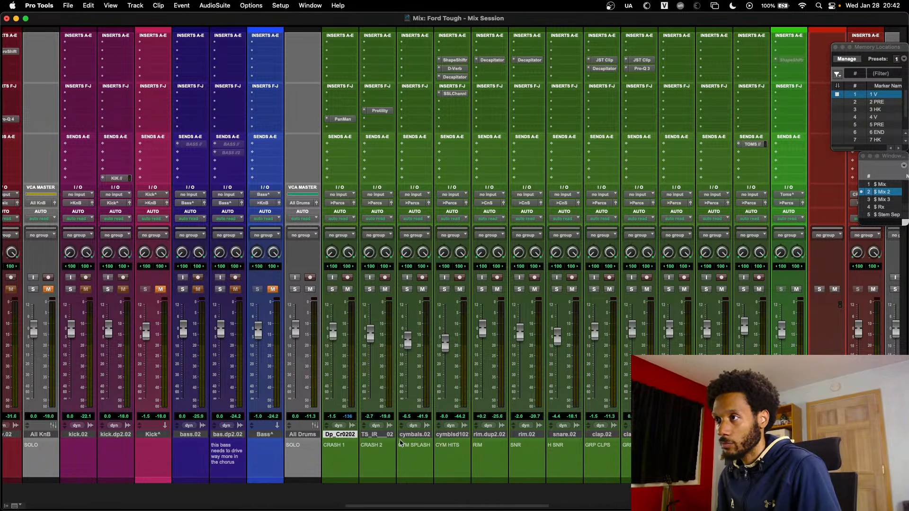
pyautogui.keyDown('shift'); pyautogui.click(452, 435); pyautogui.keyUp('shift')
pyautogui.hotkey('shift', 'm')
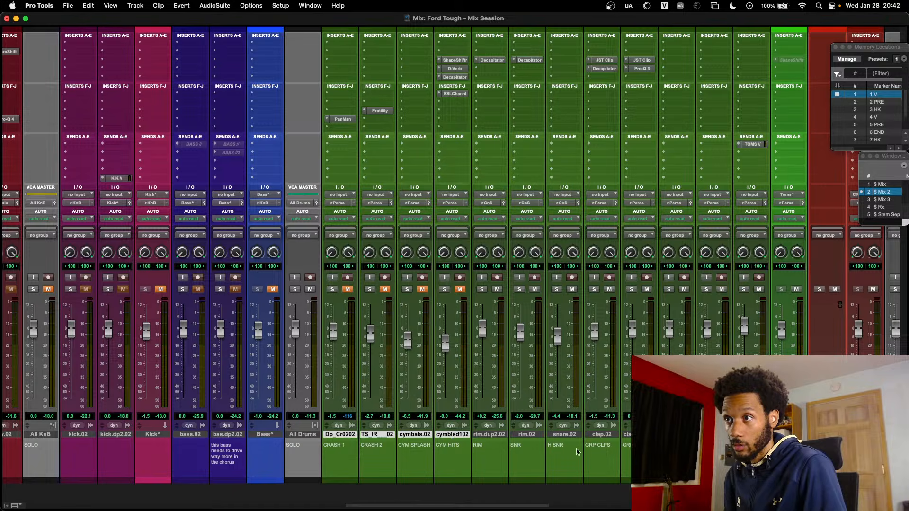
pyautogui.keyDown('alt'); pyautogui.click(451, 435); pyautogui.keyUp('alt')
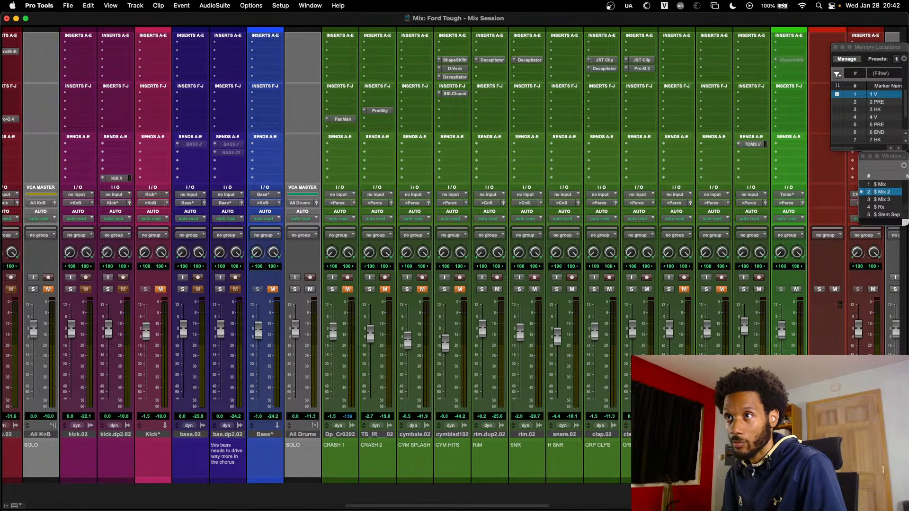
# - Play the remaining drums from bar 12 and check the track levels in the mixer
pyautogui.press('super+equal')
pyautogui.scroll(2, 552, 416)
pyautogui.scroll(-5, 556, 416)
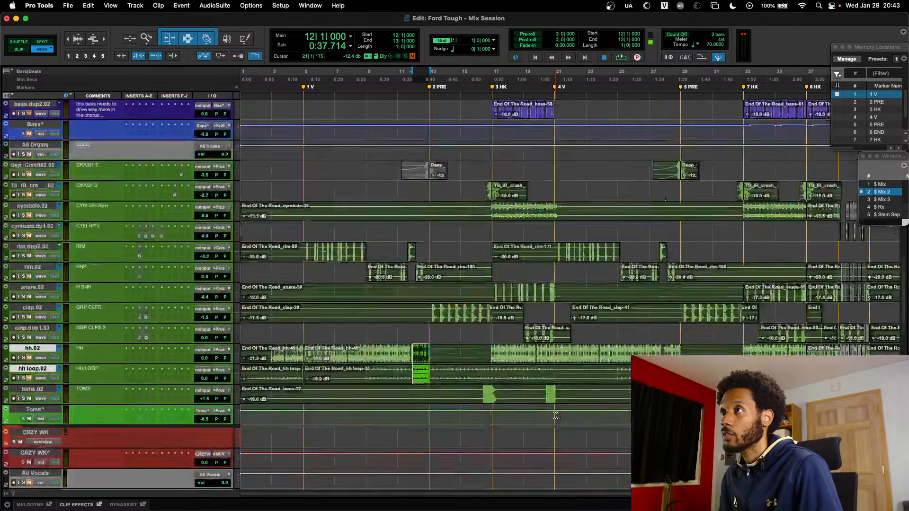
pyautogui.scroll(15, 555, 415)
pyautogui.press('space')
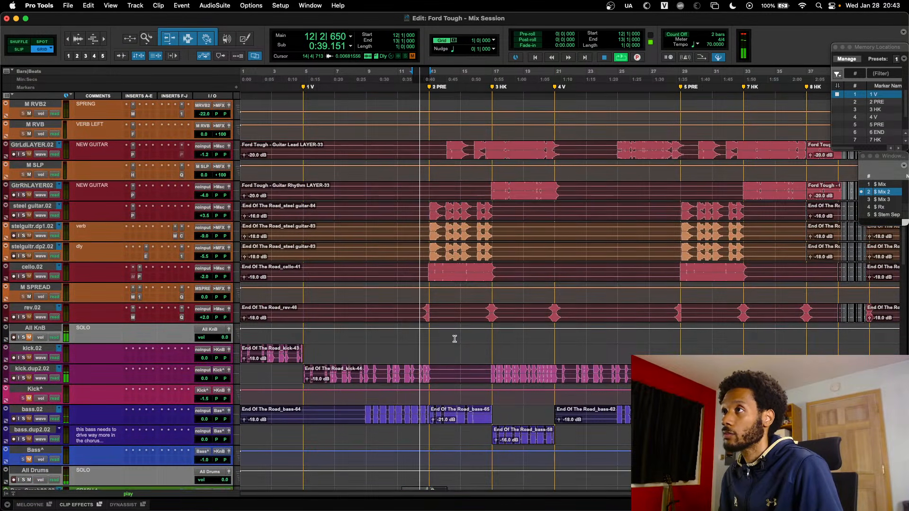
pyautogui.press('super+equal')
pyautogui.hscroll(-10, 453, 340)
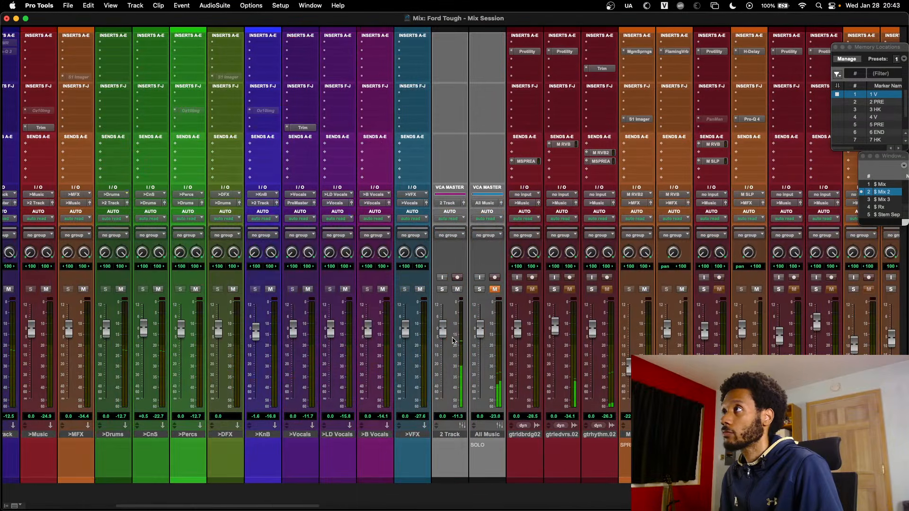
pyautogui.hscroll(-5, 453, 339)
# - Select the passage ending at the 2 PRE marker, play the drums over it and return to the mixer
pyautogui.press('super+equal')
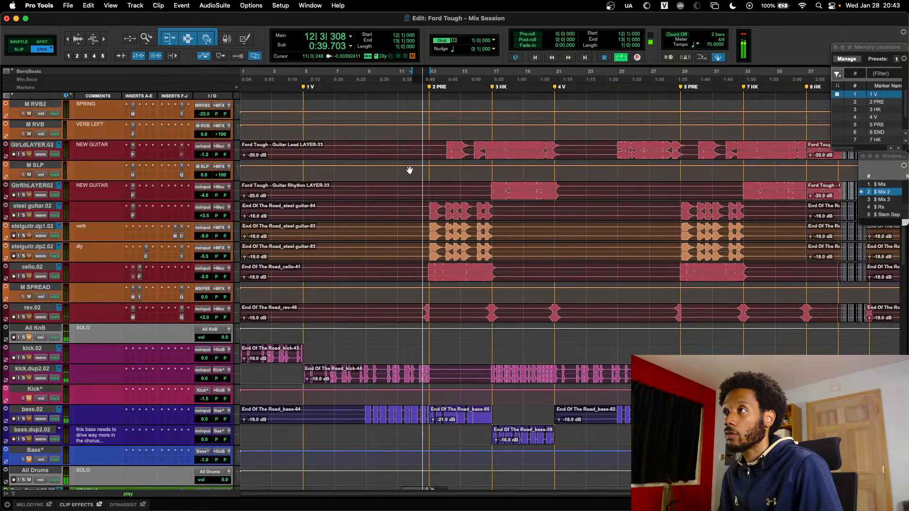
pyautogui.press('space')
pyautogui.scroll(1, 384, 216)
pyautogui.moveTo(396, 208); pyautogui.dragTo(429, 215)
pyautogui.press('super+equal')
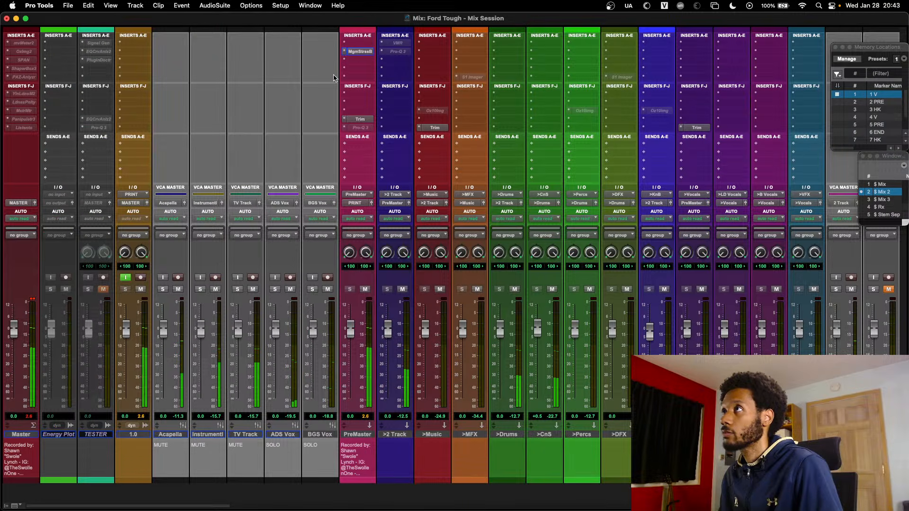
# - Open StressBox on the PreMaster track and load its factory default preset
pyautogui.click(360, 51)
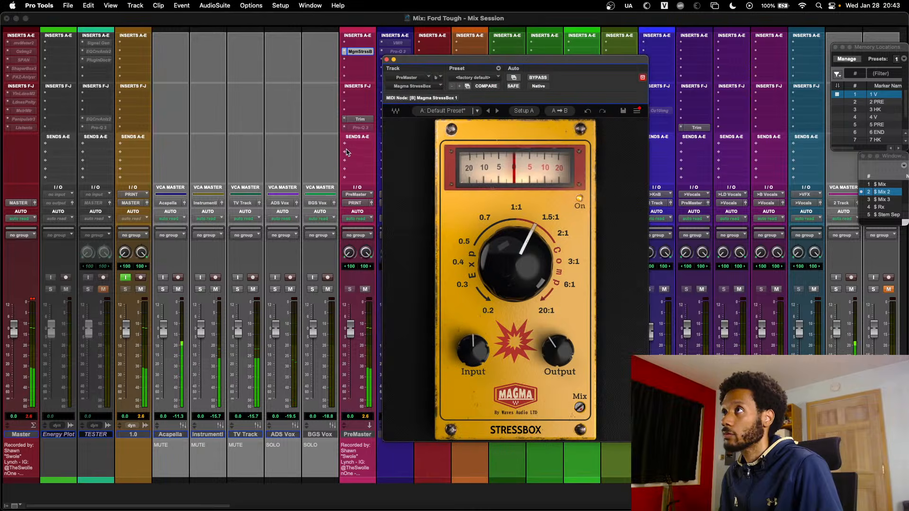
pyautogui.click(476, 77)
pyautogui.click(479, 79)
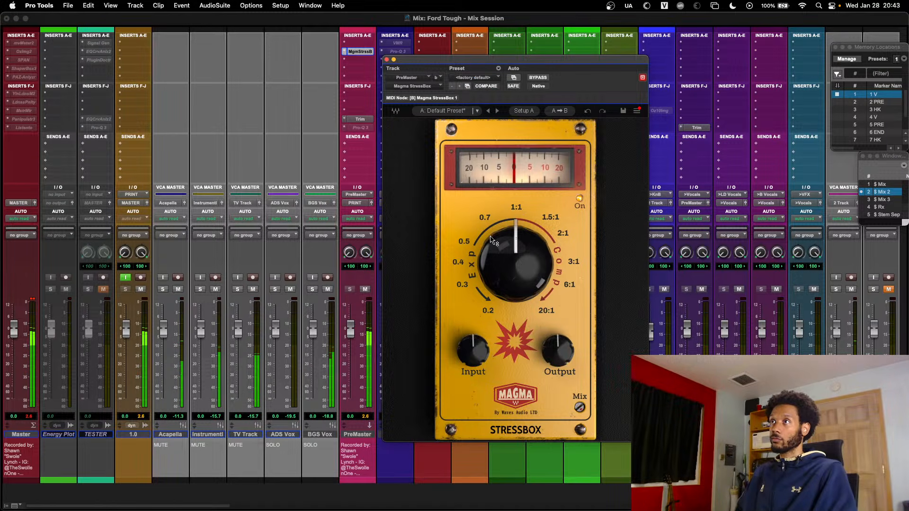
# - Set StressBox's ratio to 1.30 in the compression range and turn its output down below -1.0
pyautogui.moveTo(516, 272)
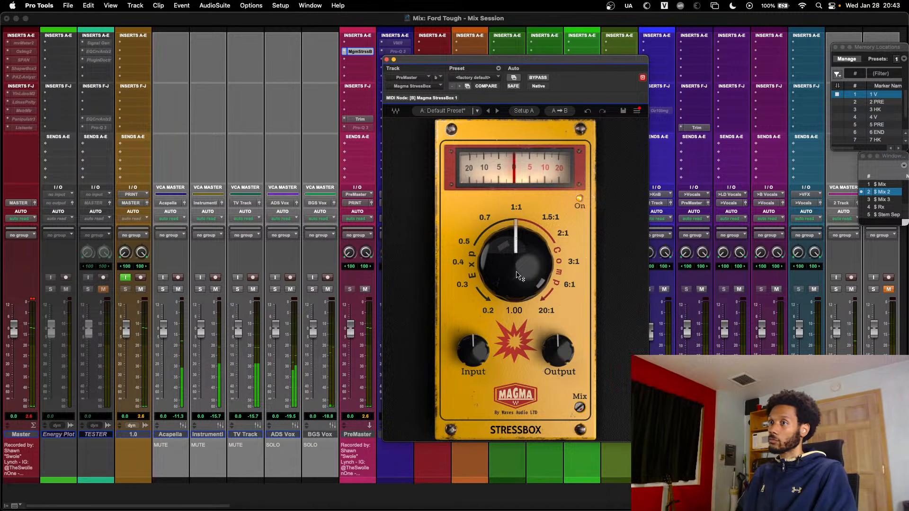
pyautogui.moveTo(520, 276); pyautogui.dragTo(519, 263)
pyautogui.moveTo(563, 362)
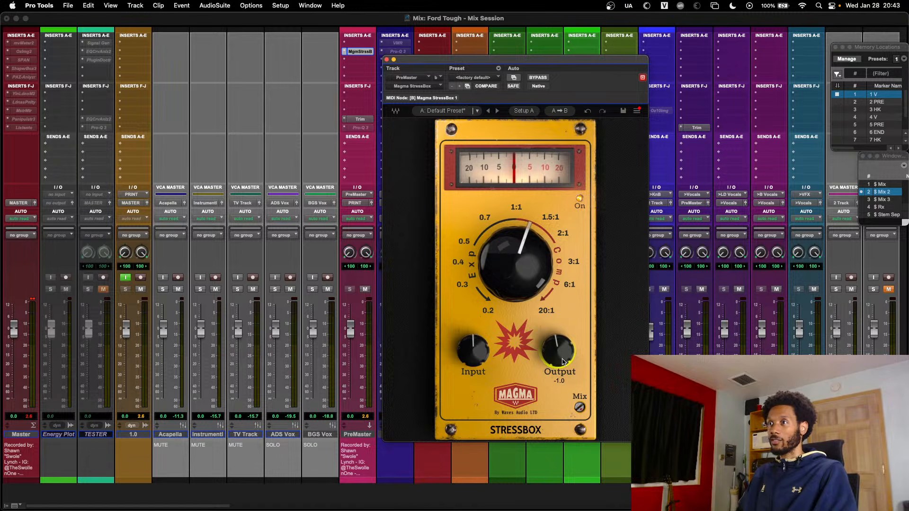
pyautogui.moveTo(561, 359); pyautogui.dragTo(561, 366)
# - Compare the 1.30 compression setting against bypass twice while the drums play, leaving StressBox active
pyautogui.click(534, 80)
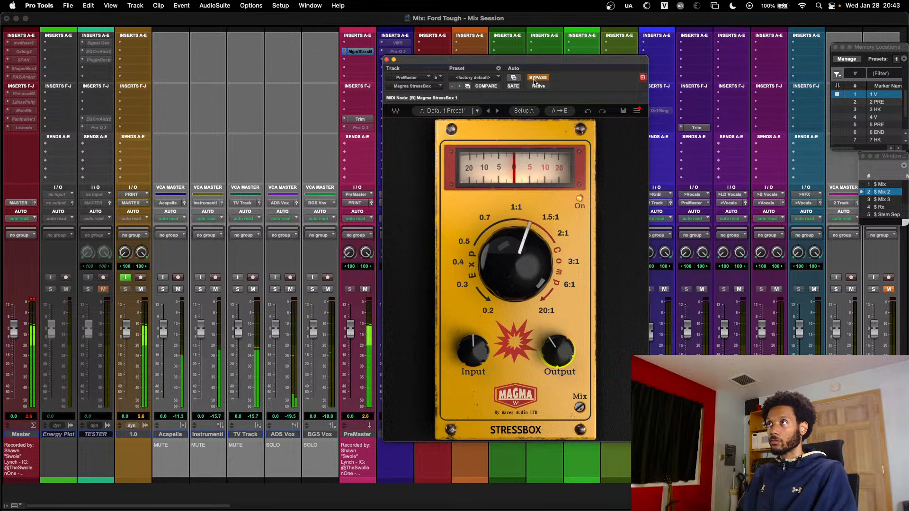
pyautogui.click(534, 80)
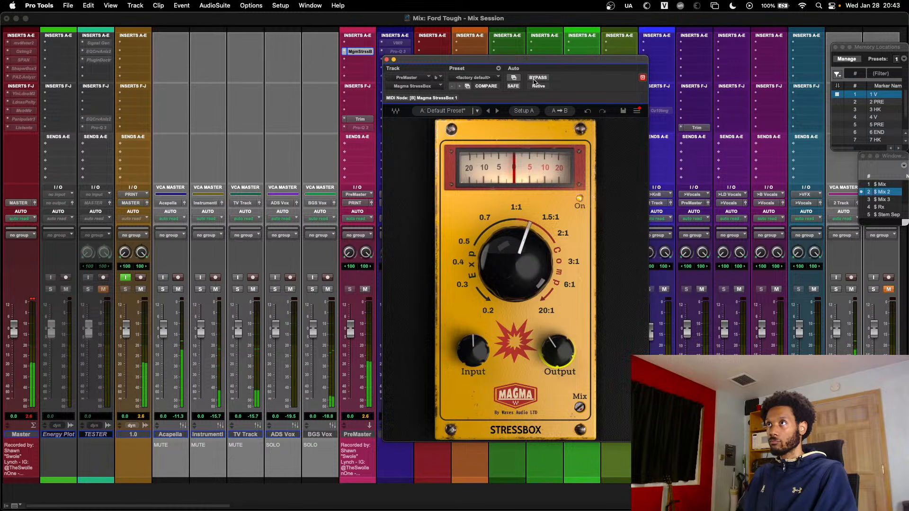
pyautogui.click(534, 80)
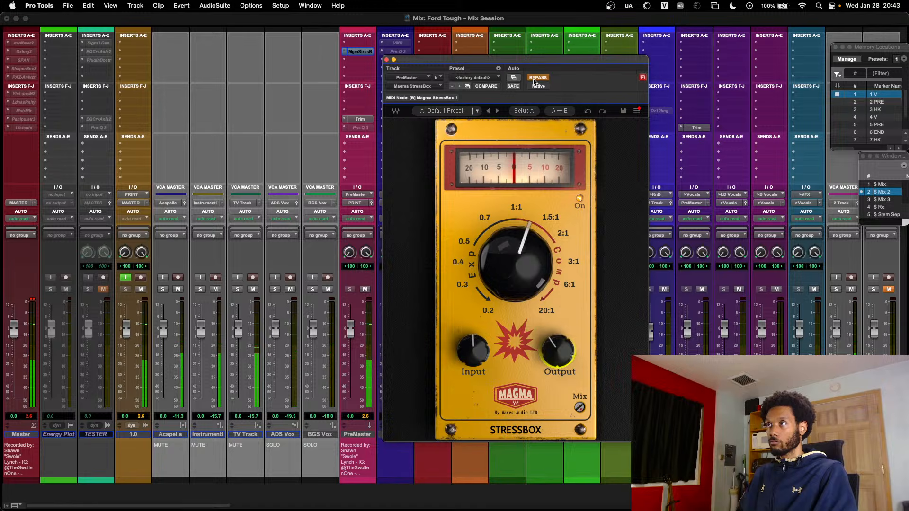
pyautogui.click(534, 80)
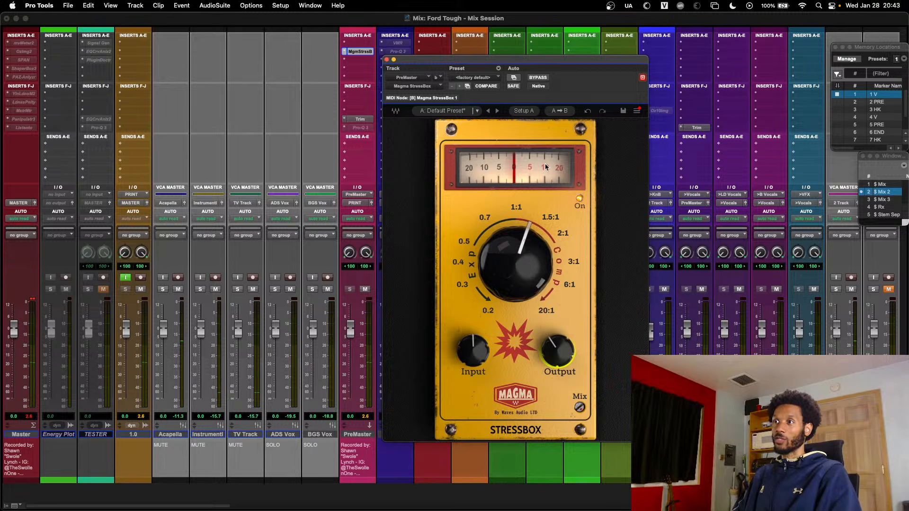
# - Turn the ratio to mild expansion between 0.7 and 1:1, return the output to centre and compare against bypass
pyautogui.moveTo(517, 254); pyautogui.dragTo(516, 252)
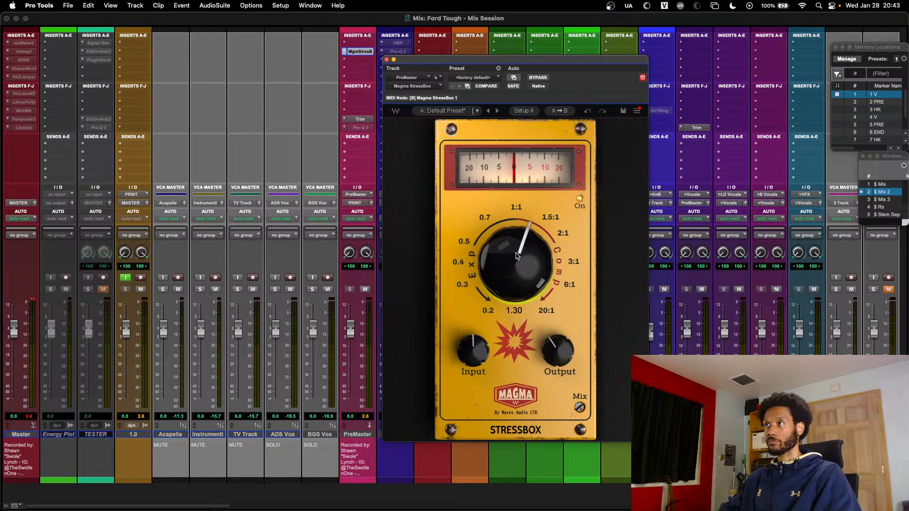
pyautogui.moveTo(516, 256); pyautogui.dragTo(516, 274)
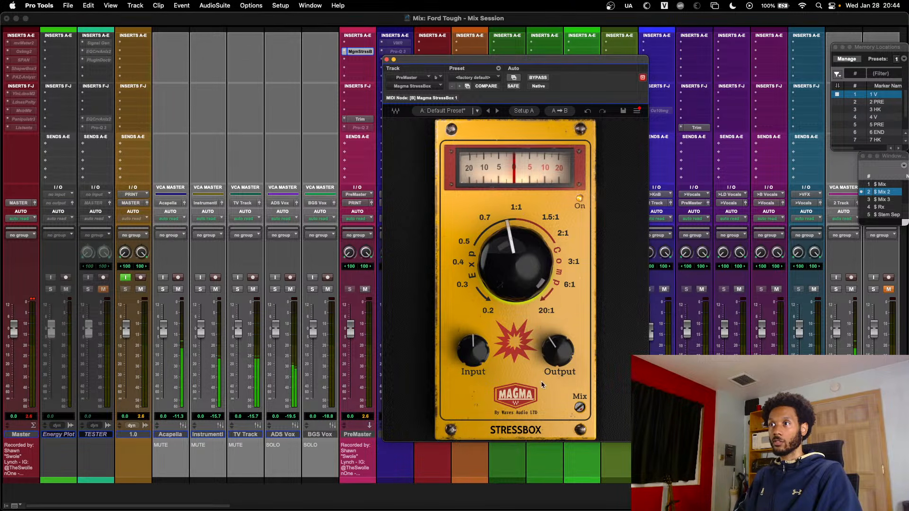
pyautogui.click(541, 79)
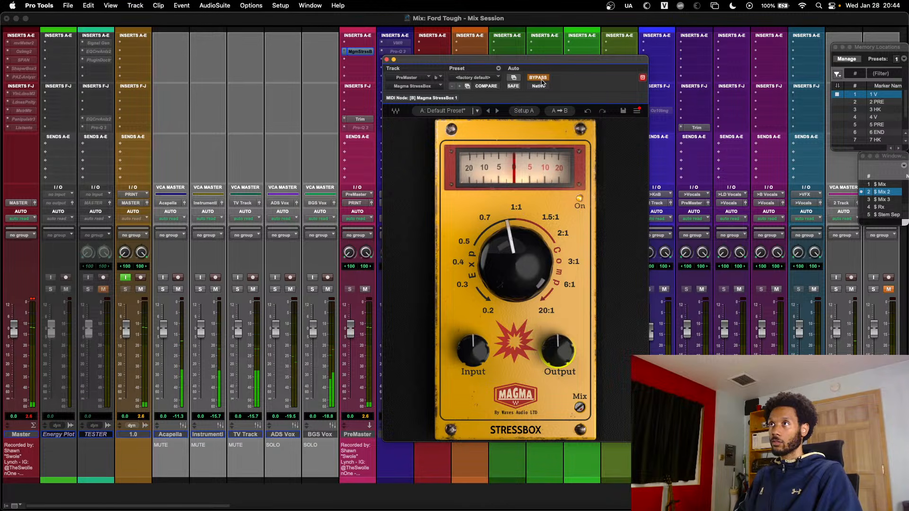
pyautogui.click(542, 80)
# - Set the ratio to 0.95 and the output to 1.5, and compare the result against bypass twice
pyautogui.moveTo(514, 238); pyautogui.dragTo(514, 233)
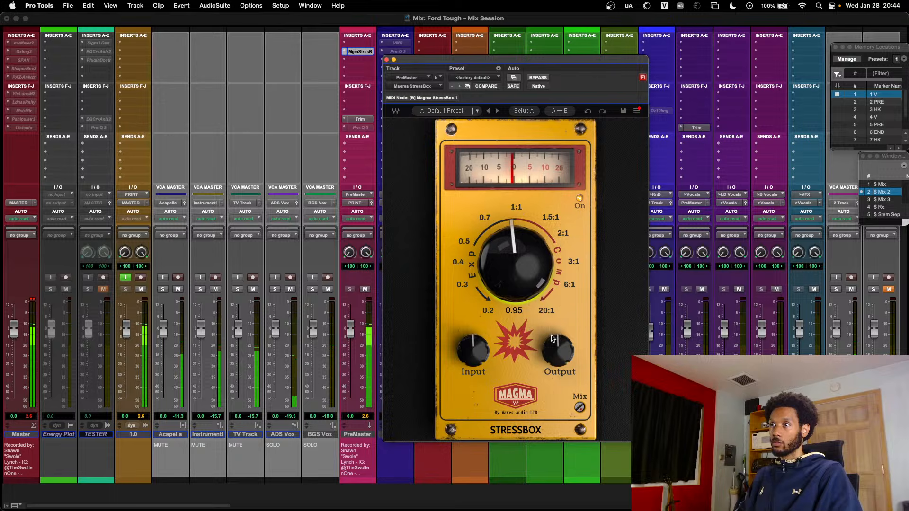
pyautogui.moveTo(558, 351); pyautogui.dragTo(558, 342)
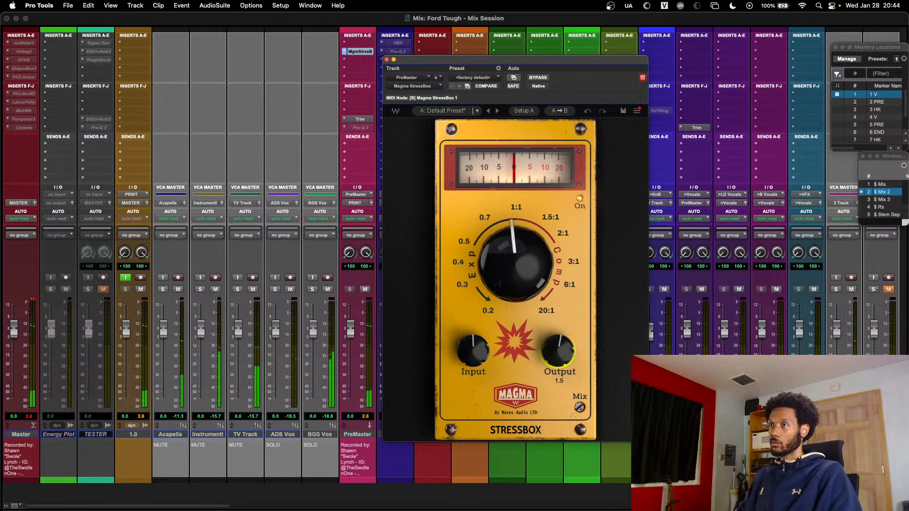
pyautogui.click(541, 80)
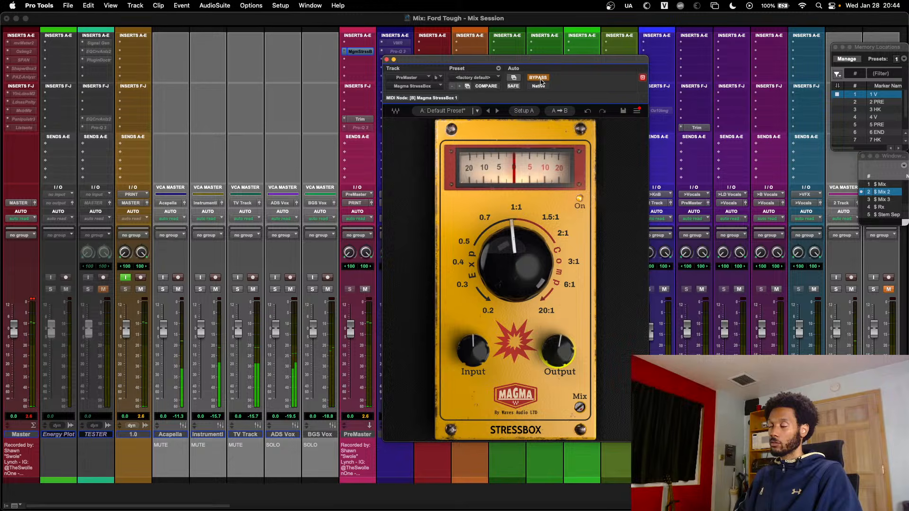
pyautogui.click(541, 80)
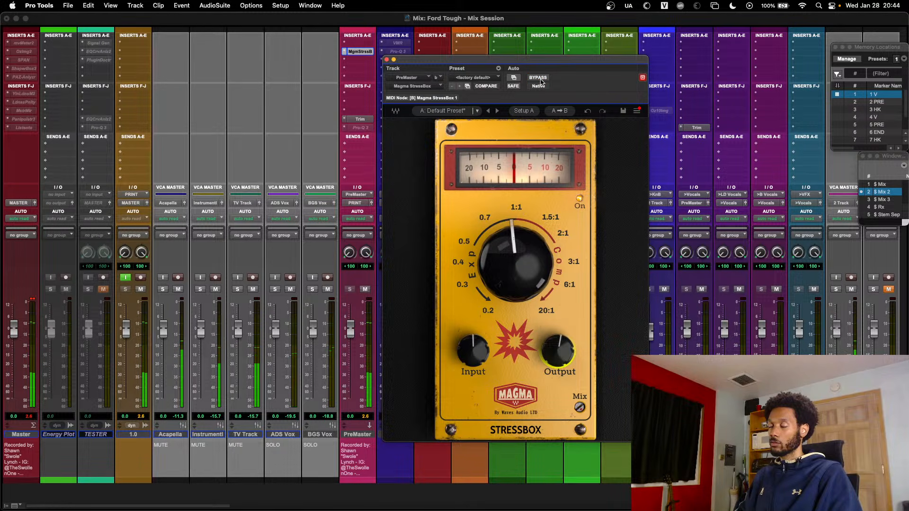
pyautogui.click(541, 80)
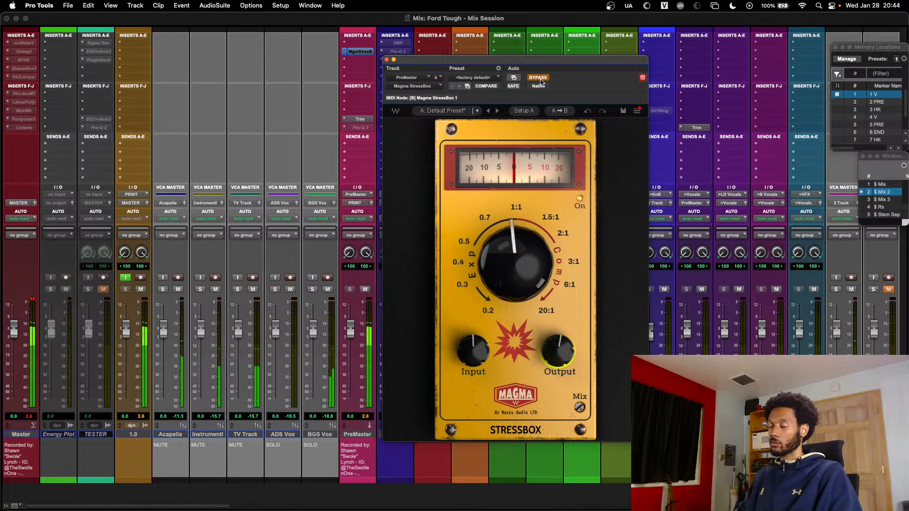
pyautogui.click(540, 79)
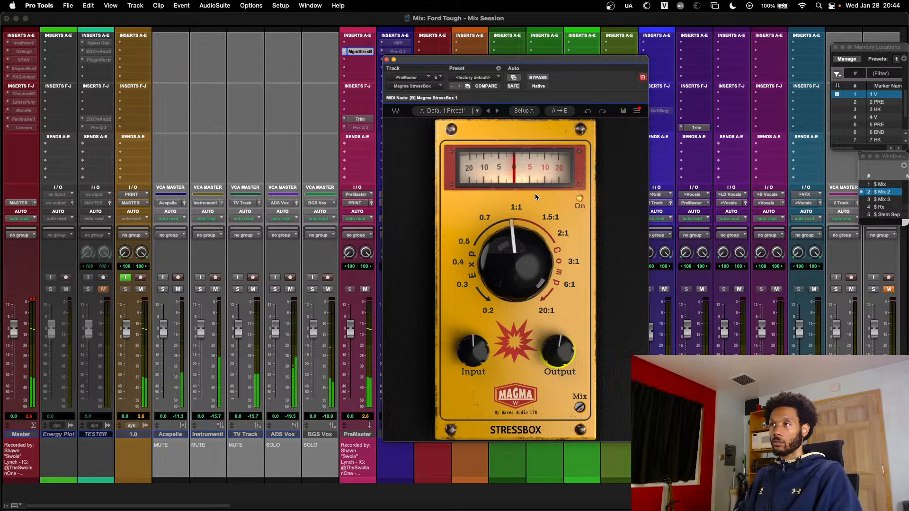
# - Turn the ratio slightly further into expansion, set the output to 2.5 and compare against bypass twice
pyautogui.moveTo(515, 255); pyautogui.dragTo(515, 261)
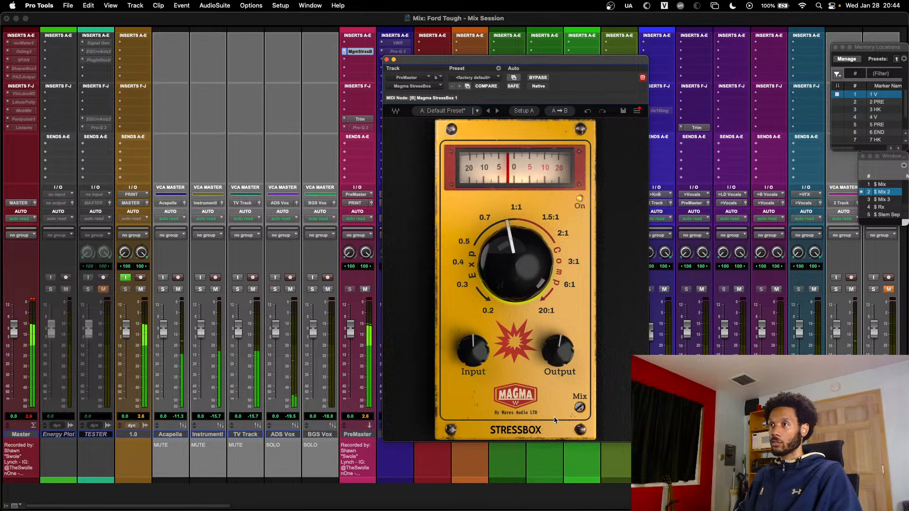
pyautogui.moveTo(559, 365); pyautogui.dragTo(558, 359)
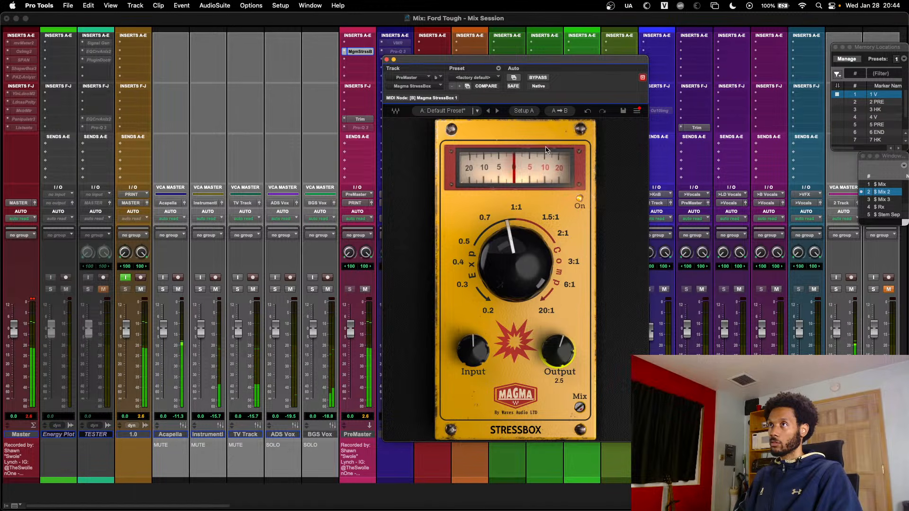
pyautogui.click(538, 77)
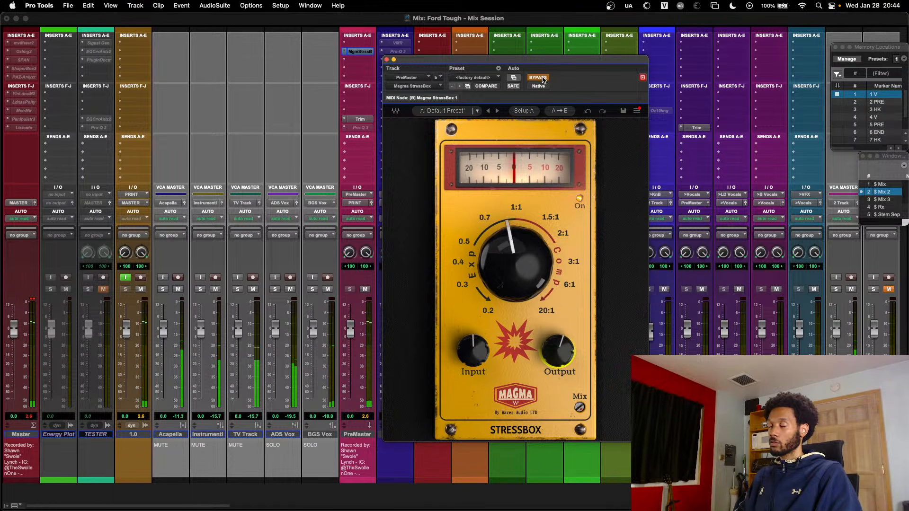
pyautogui.click(537, 78)
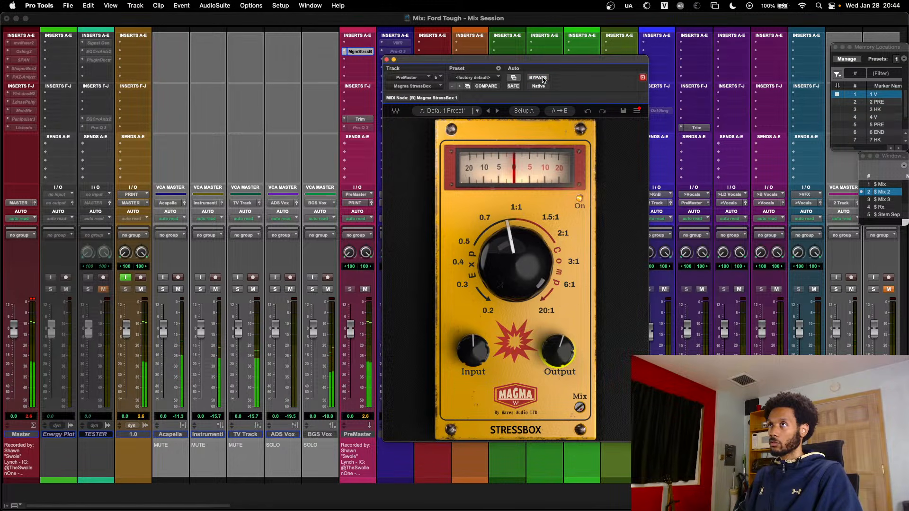
pyautogui.click(538, 77)
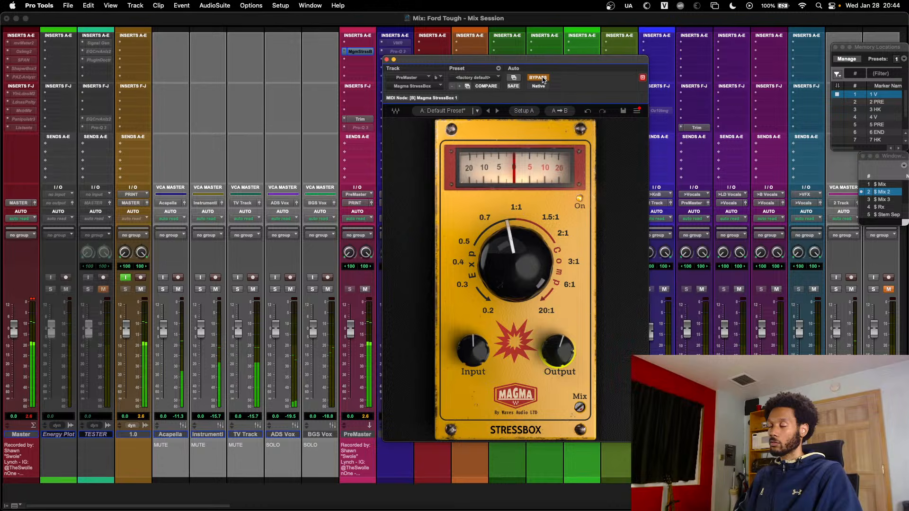
pyautogui.click(538, 77)
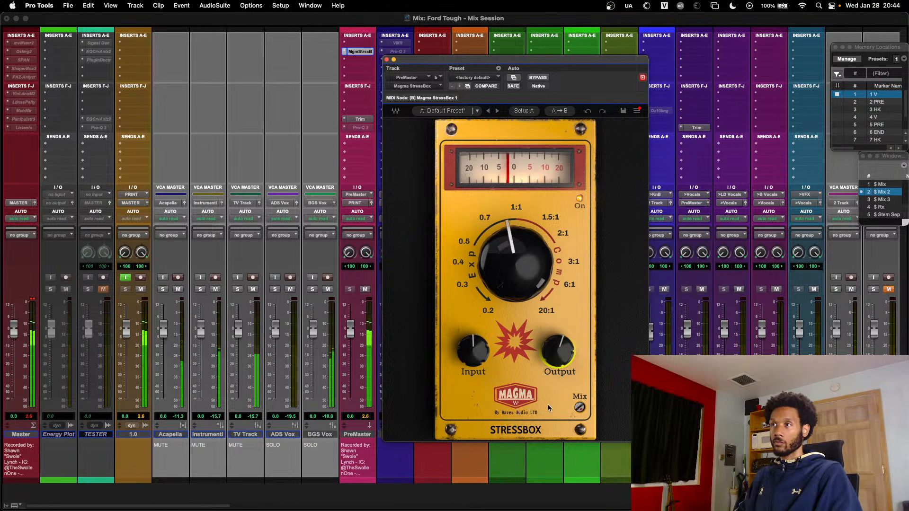
# - Close StressBox and bring up the drum tracks in the Edit window, down to toms.02
pyautogui.press('super+w')
pyautogui.hscroll(15, 546, 366)
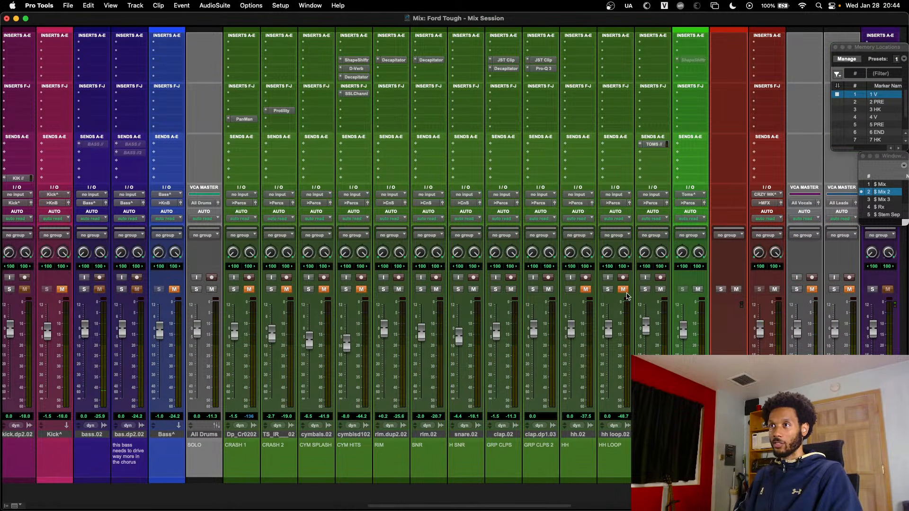
pyautogui.press('super+equal')
pyautogui.press('super+equal')
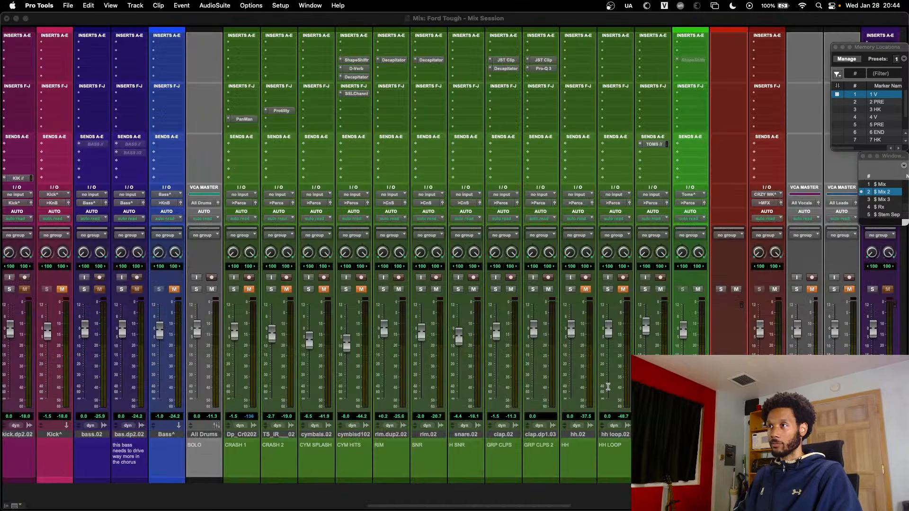
pyautogui.press('super+equal')
pyautogui.scroll(-10, 608, 386)
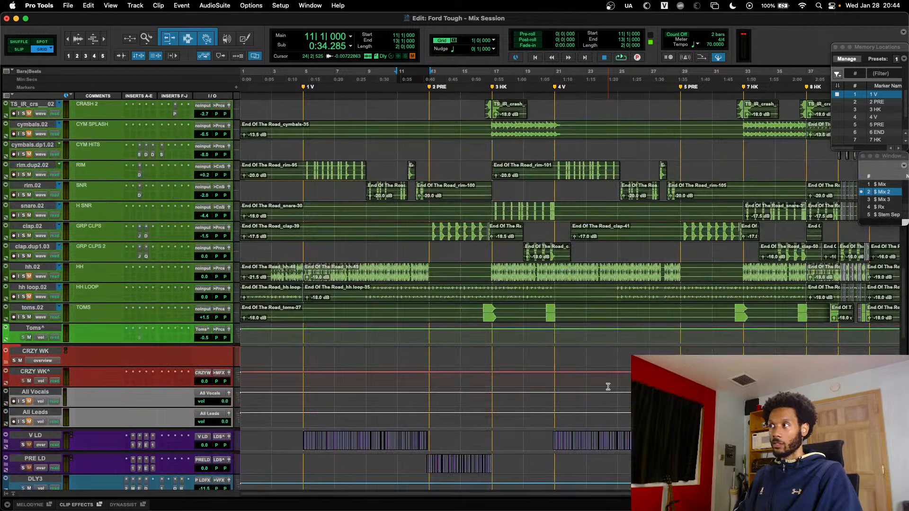
# - Play the drums from bar 16 and from bar 20 to audition the tom hits on toms.02
pyautogui.click(482, 312)
pyautogui.press('space')
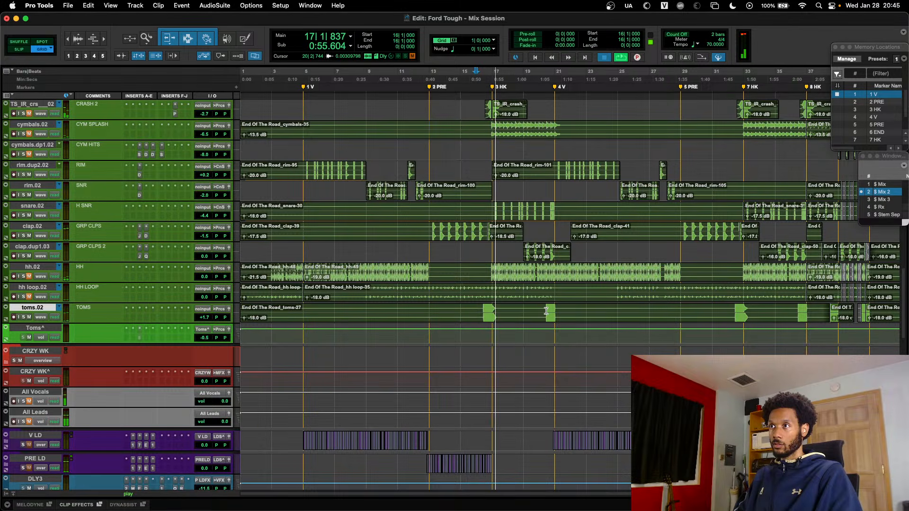
pyautogui.press('space')
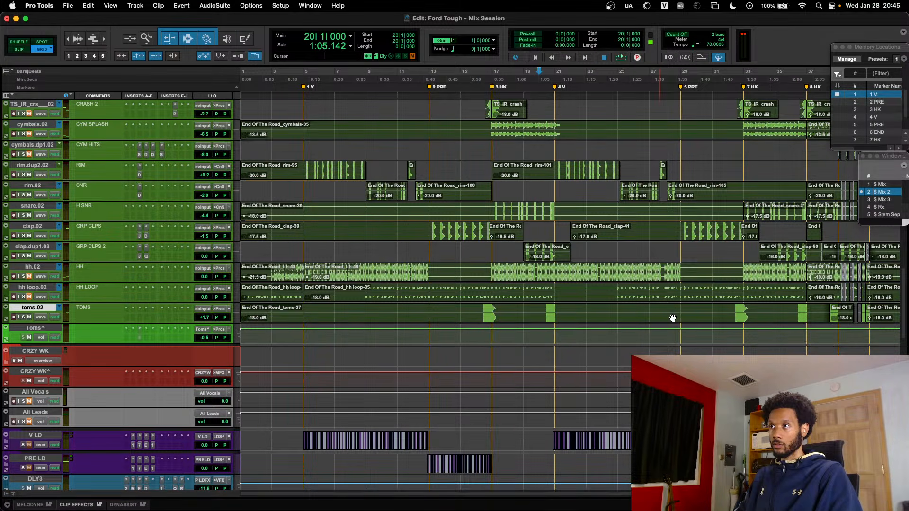
pyautogui.press('space')
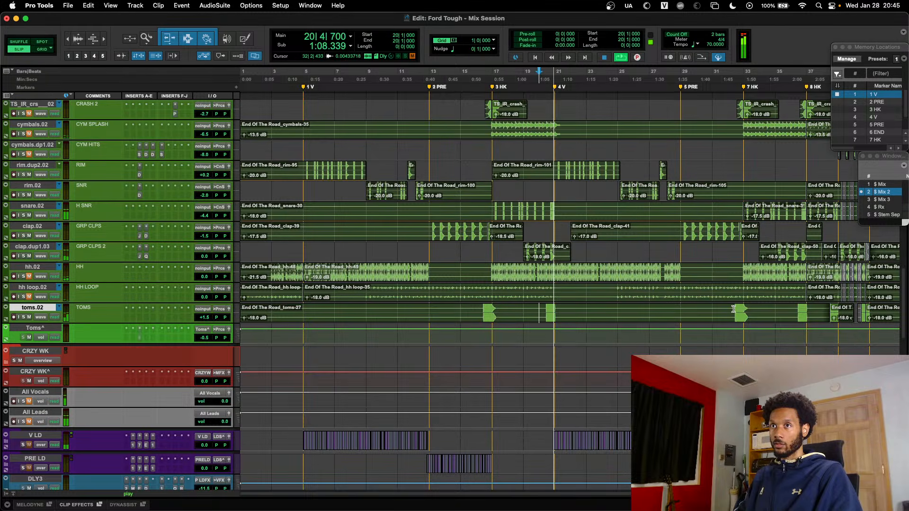
pyautogui.press('space')
# - Zoom in on the toms.02 hit at the 3 HK marker and select bars 16 to 18 around it for playback
pyautogui.moveTo(480, 312); pyautogui.dragTo(495, 313)
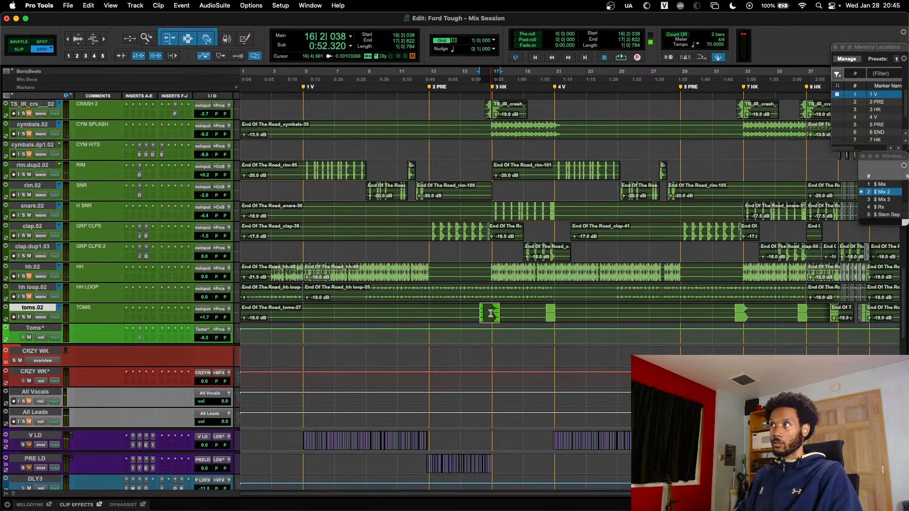
pyautogui.press('t')
pyautogui.press('t')
pyautogui.press('t')
pyautogui.moveTo(531, 309); pyautogui.dragTo(660, 321)
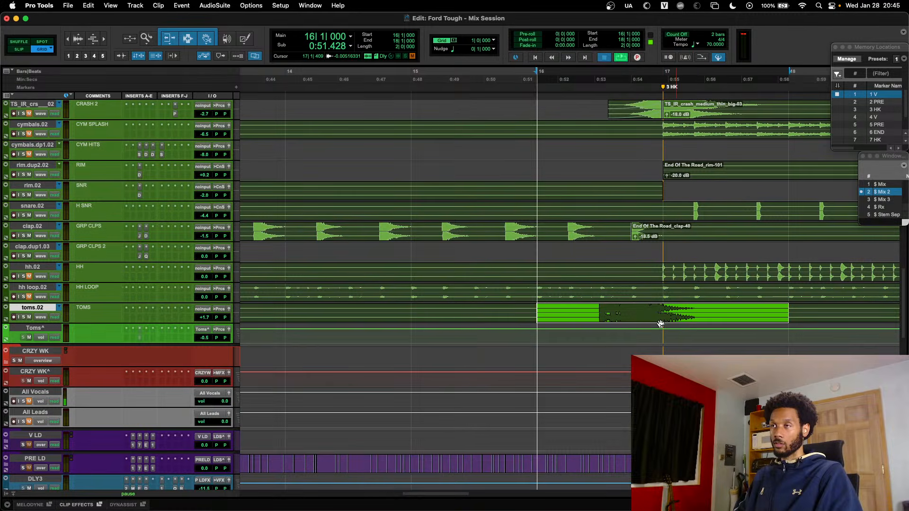
# - Return to the mixer, bypass StressBox on the PreMaster track and close its window
pyautogui.press('super+equal')
pyautogui.hscroll(-15, 542, 320)
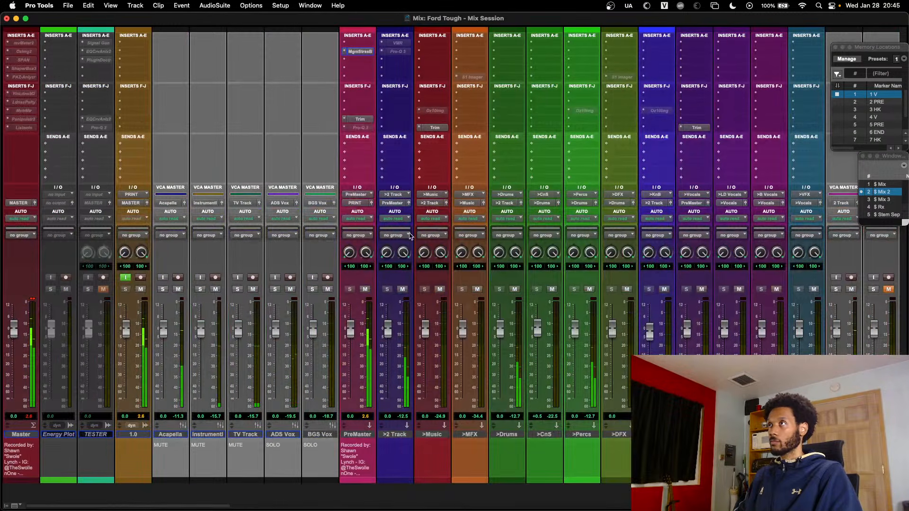
pyautogui.click(359, 51)
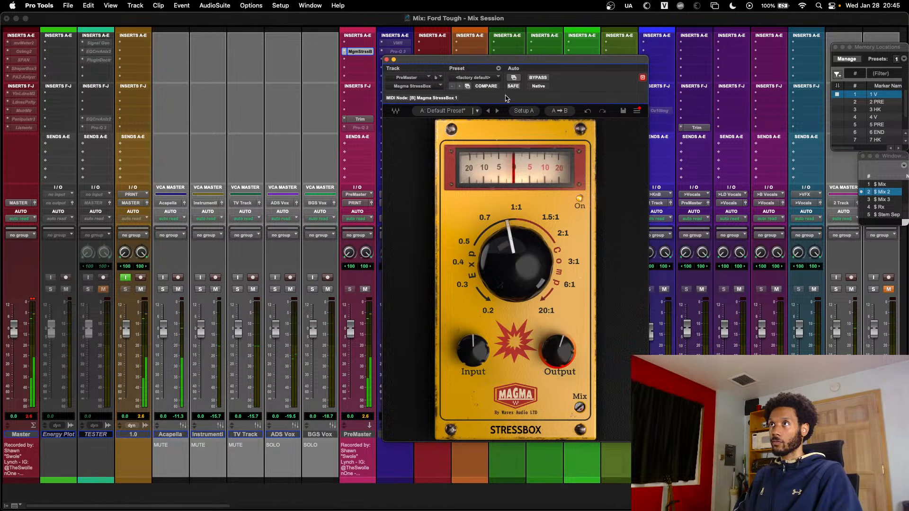
pyautogui.moveTo(543, 65); pyautogui.dragTo(504, 65)
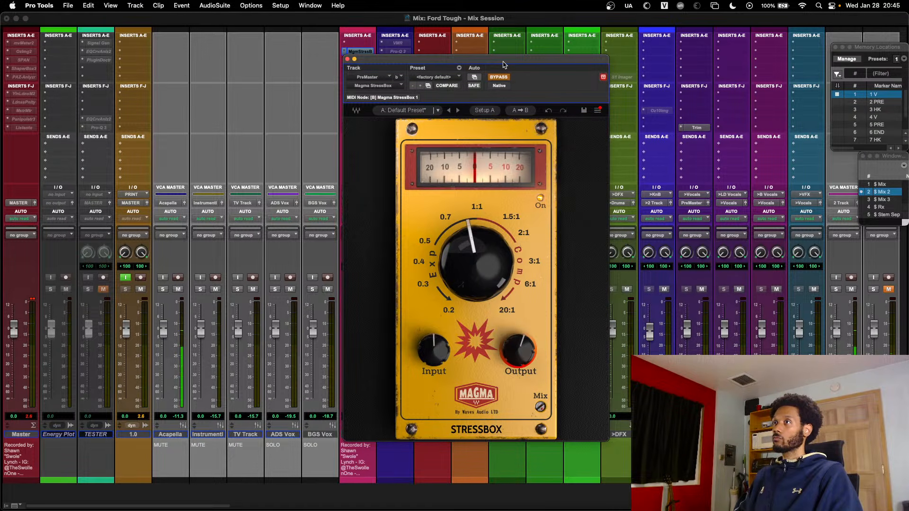
pyautogui.press('super+w')
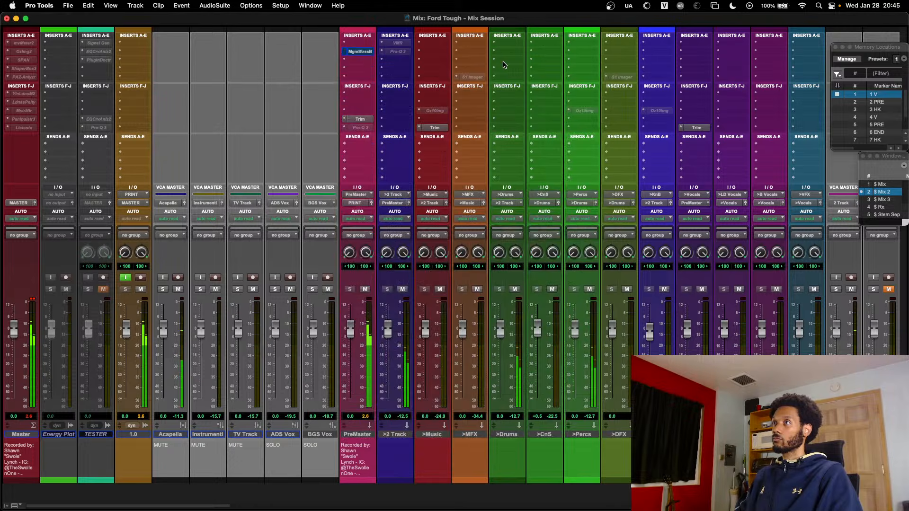
# - Narrow the playback selection on toms.02 in the Edit window to 16|2|480 through 17|2|480 and return to the mixer
pyautogui.click(361, 52)
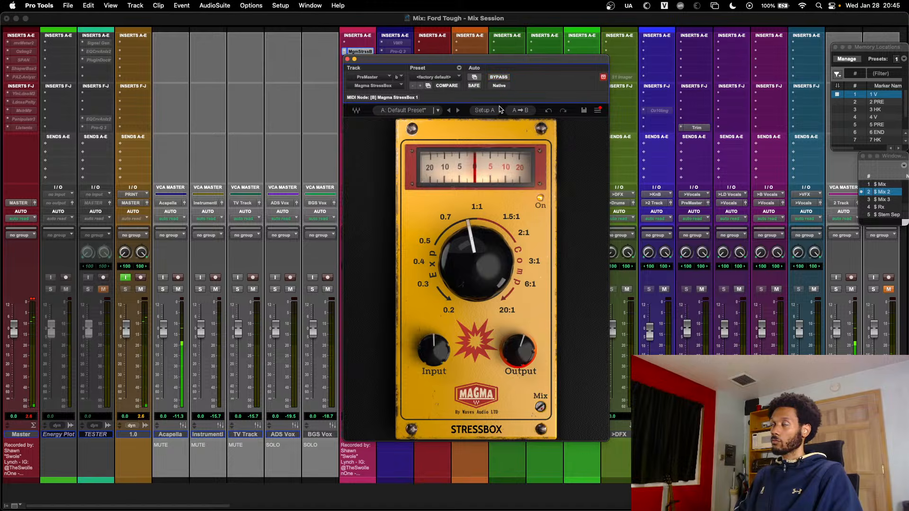
pyautogui.press('super+w')
pyautogui.press('super+equal')
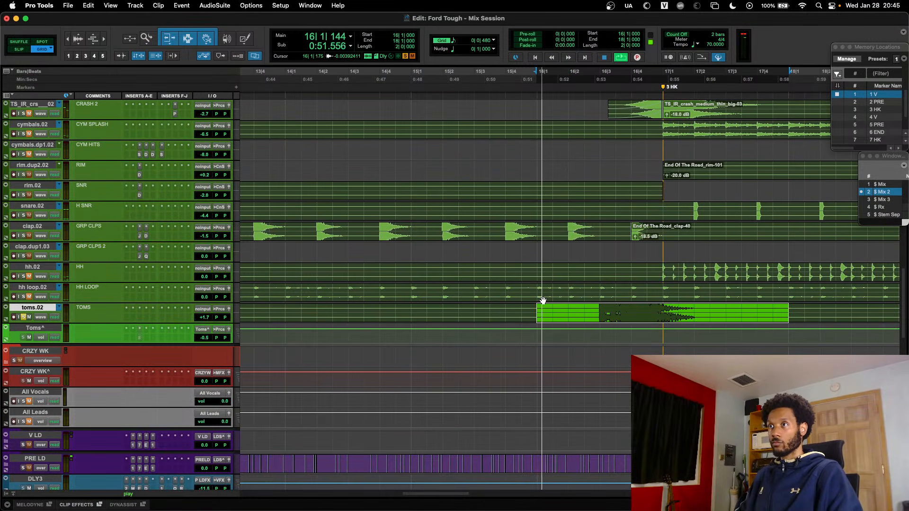
pyautogui.click(583, 305)
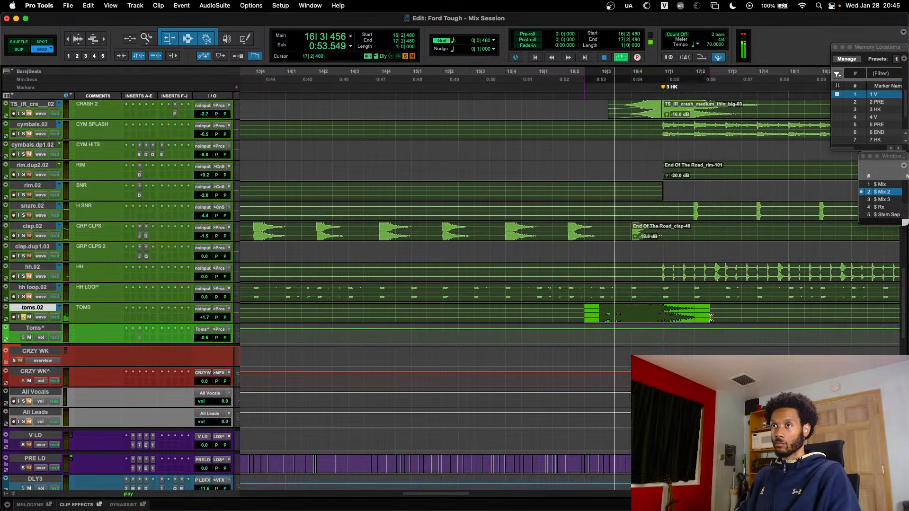
pyautogui.press('super+equal')
# - Open StressBox on the PreMaster track and compare the tom hit with the plugin bypassed and active
pyautogui.click(360, 51)
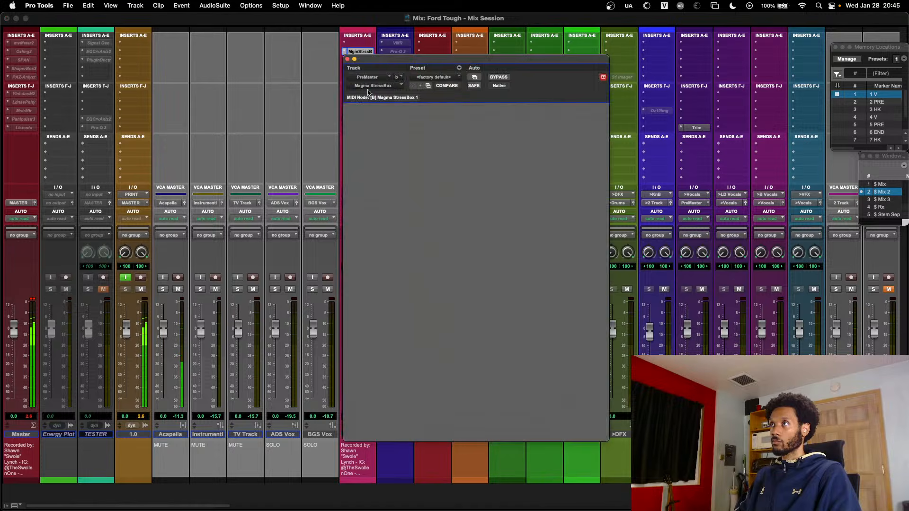
pyautogui.click(498, 78)
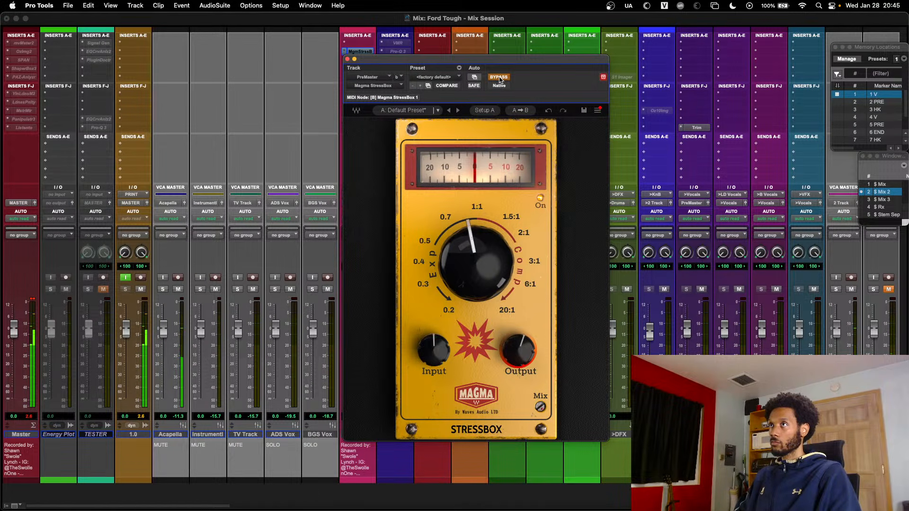
pyautogui.click(499, 77)
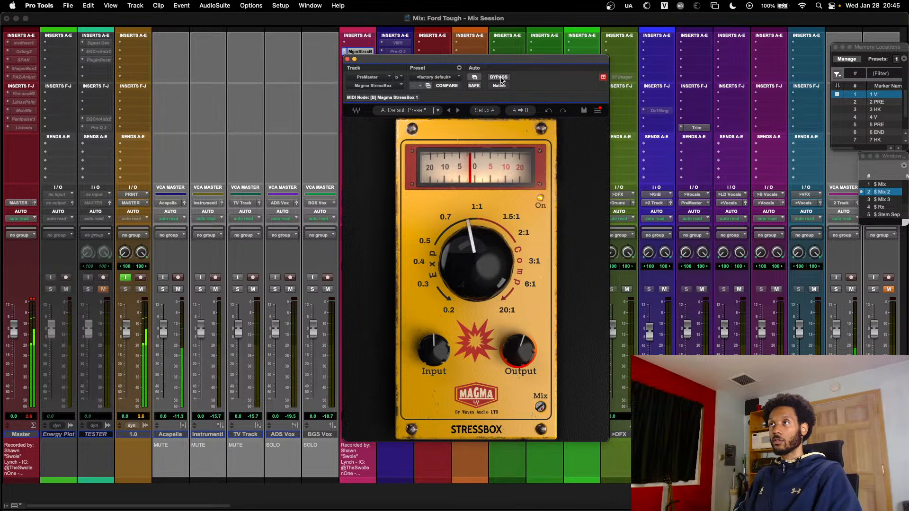
pyautogui.click(501, 79)
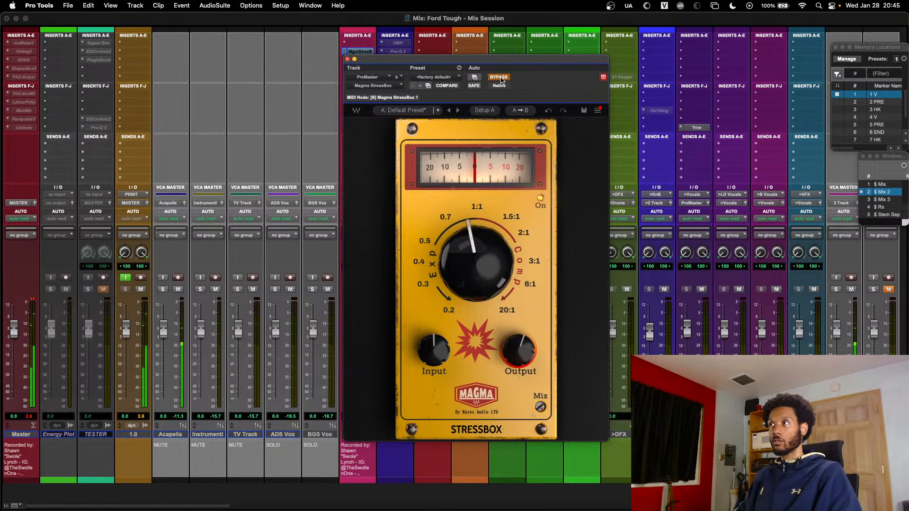
pyautogui.click(501, 79)
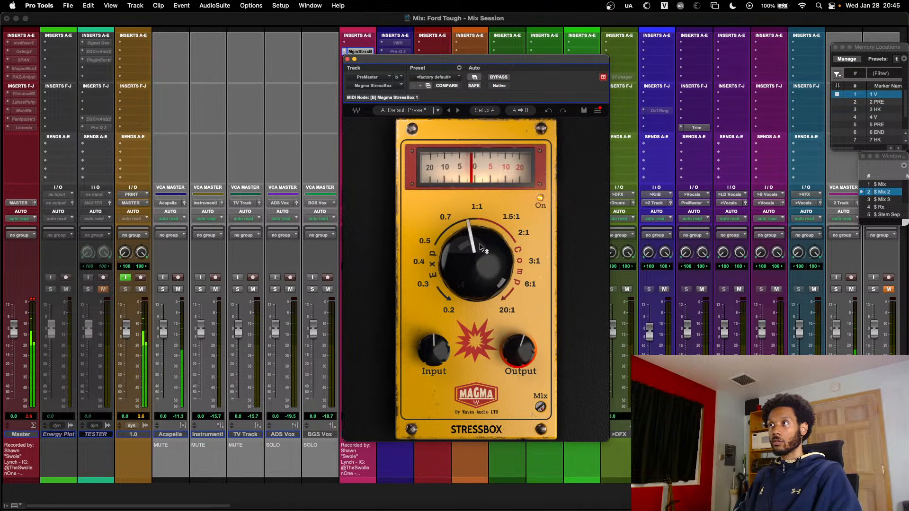
# - Turn the StressBox ratio slightly further into expansion, between 0.7 and 1:1, and compare it against bypass
pyautogui.moveTo(478, 261)
pyautogui.moveTo(478, 260); pyautogui.dragTo(477, 260)
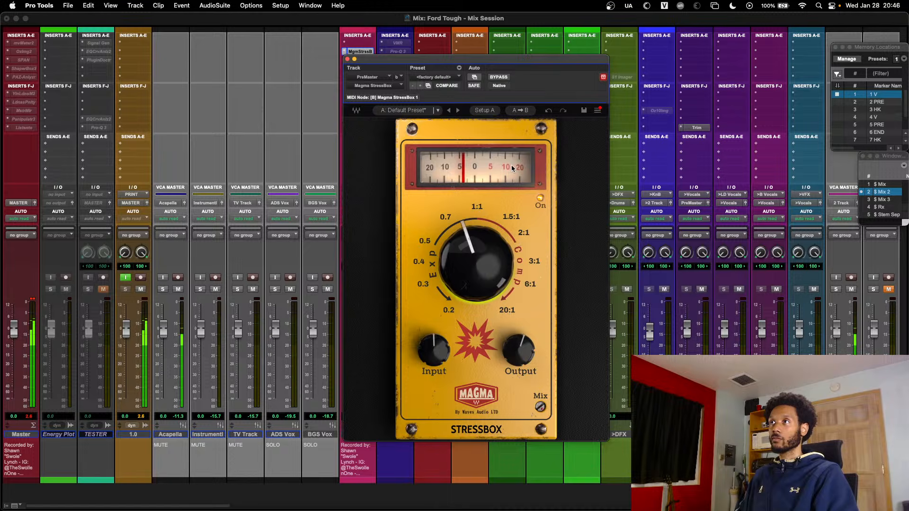
pyautogui.click(498, 78)
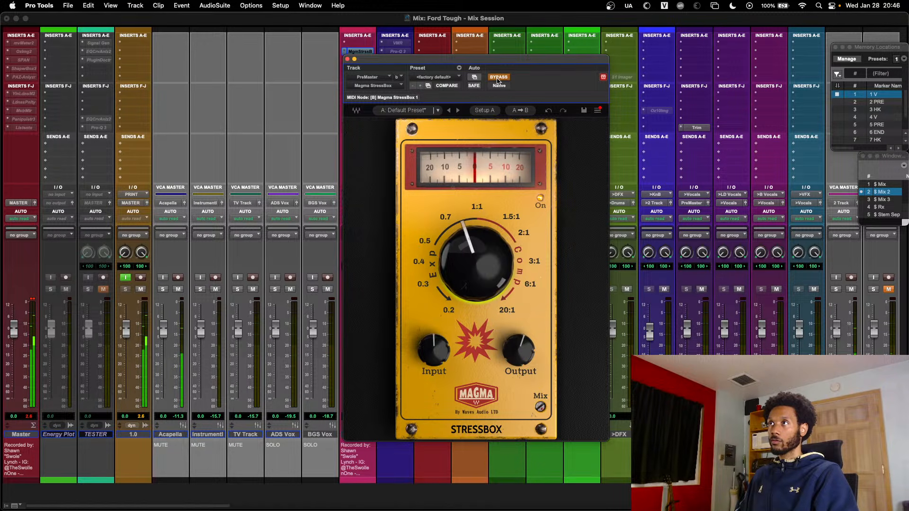
pyautogui.click(497, 79)
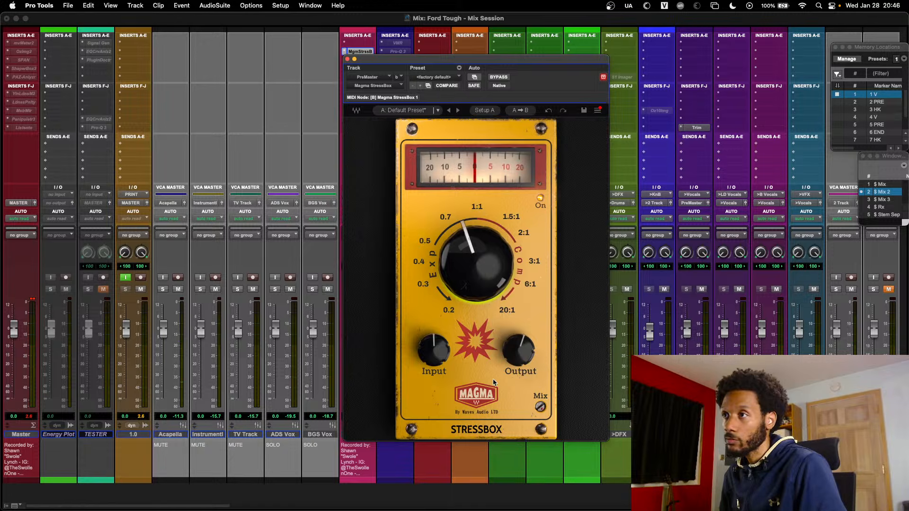
# - Set the ratio to 20:1, the mix to 3 and the output to 0.0, and compare the compressed playback against bypass
pyautogui.moveTo(483, 282); pyautogui.dragTo(485, 227)
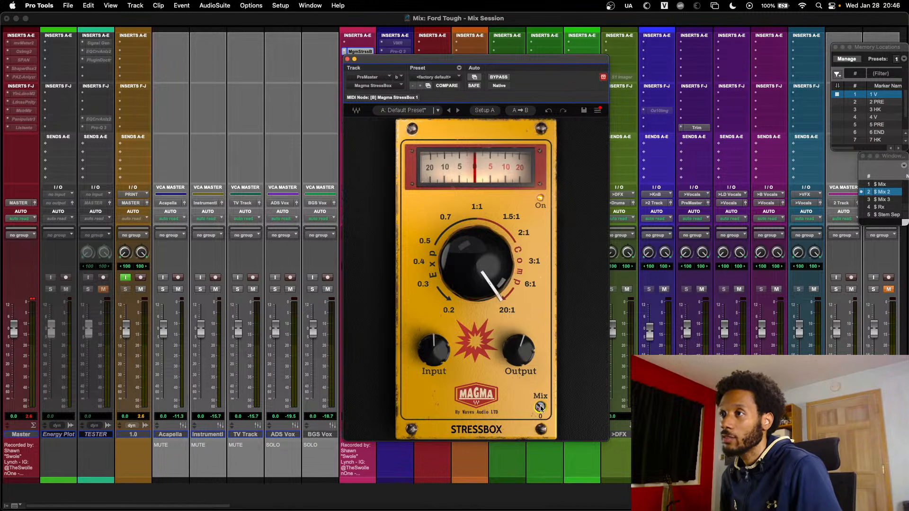
pyautogui.press('space')
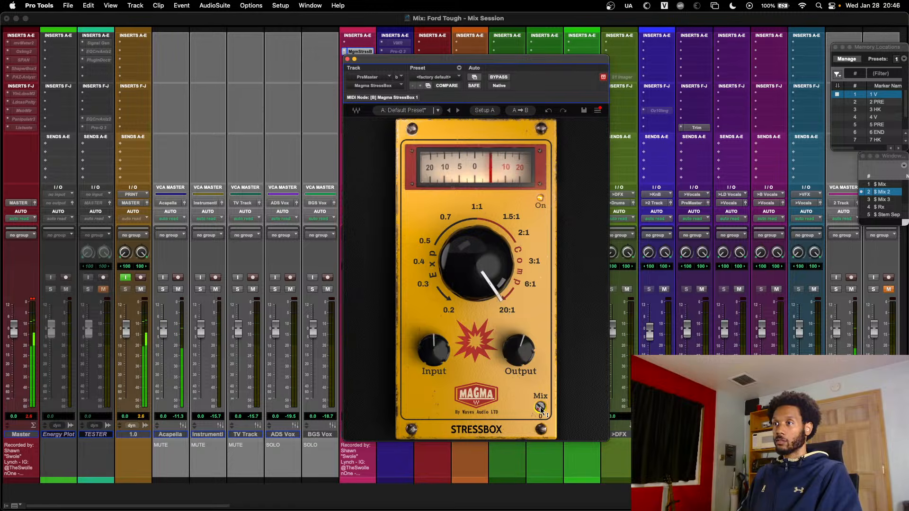
pyautogui.moveTo(540, 407); pyautogui.dragTo(540, 408)
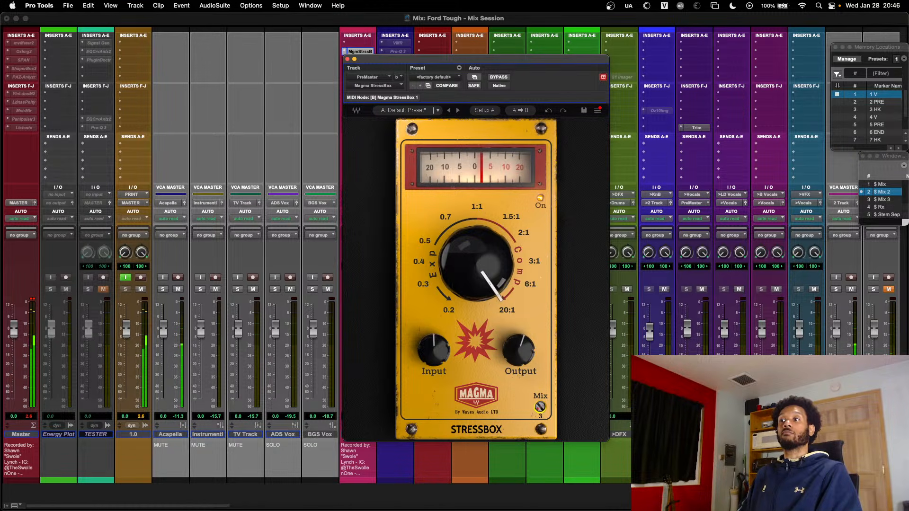
pyautogui.moveTo(519, 350); pyautogui.dragTo(519, 354)
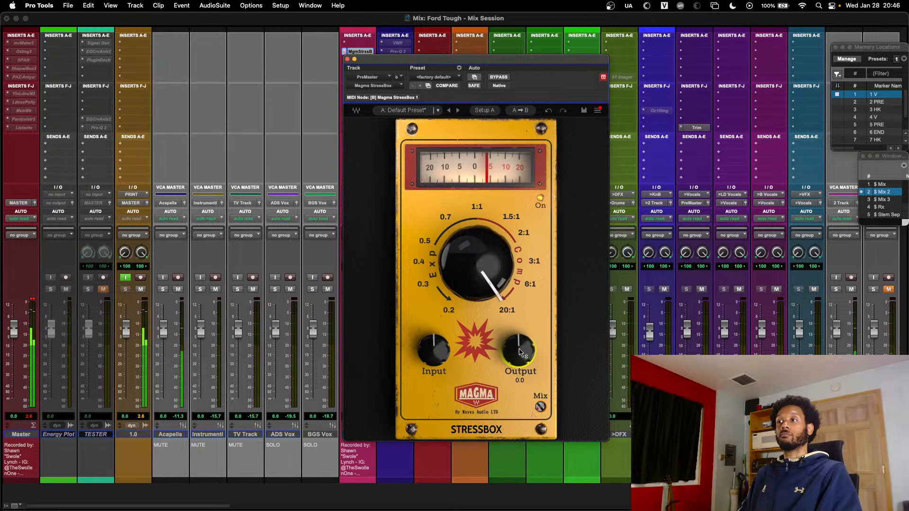
pyautogui.click(497, 77)
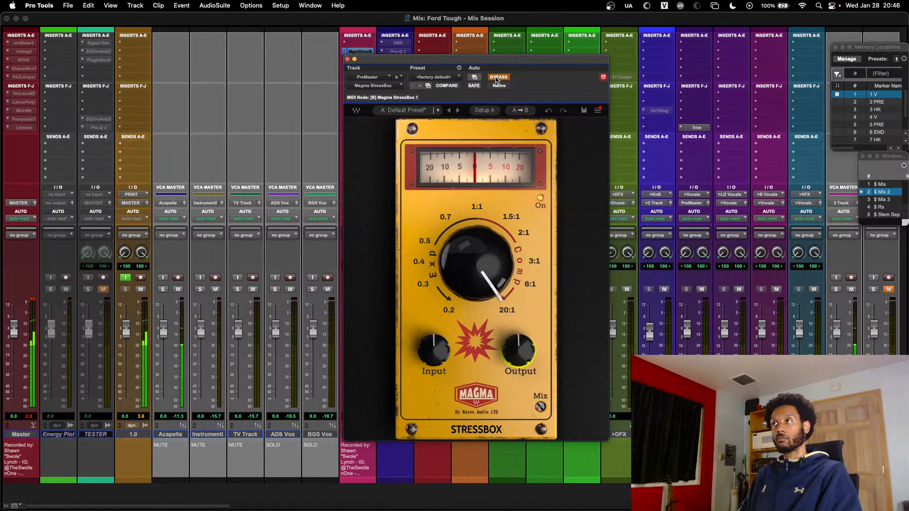
pyautogui.click(496, 78)
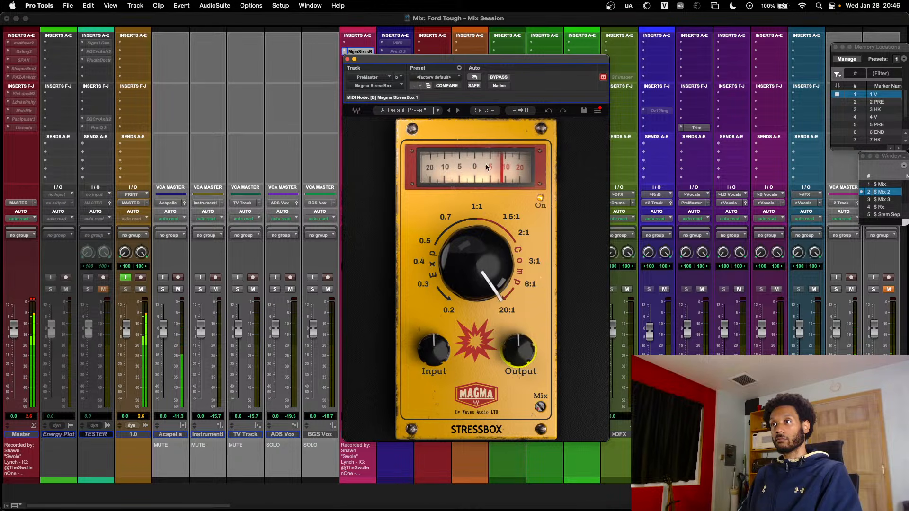
# - Set the ratio to 0.20 for full expansion and compare the playback against bypass
pyautogui.moveTo(476, 268); pyautogui.dragTo(476, 308)
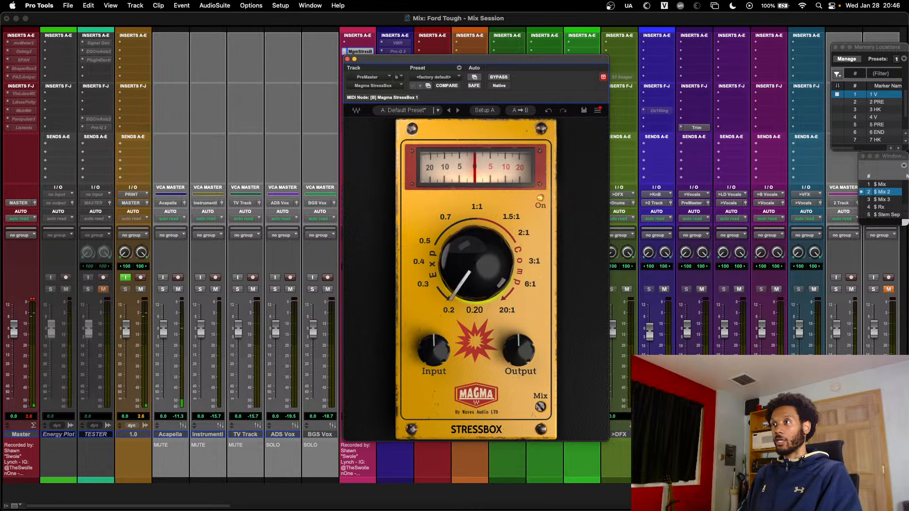
pyautogui.click(500, 78)
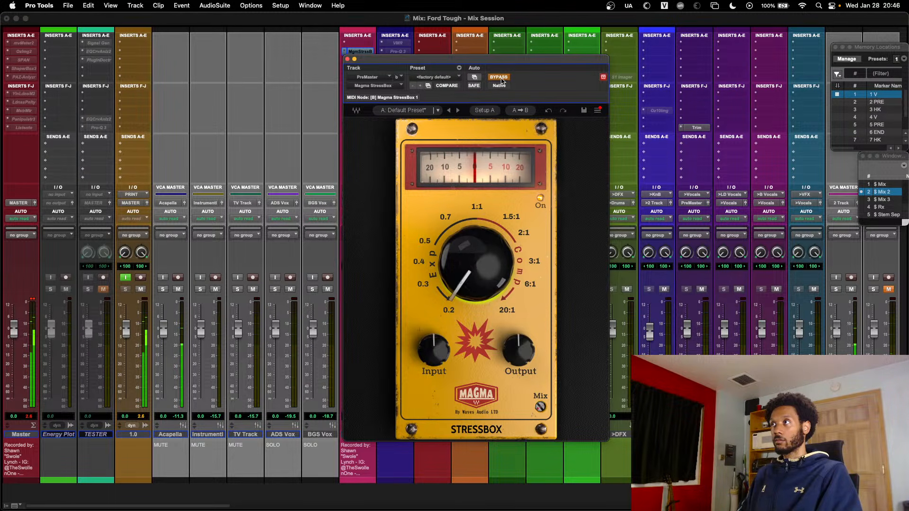
pyautogui.click(500, 79)
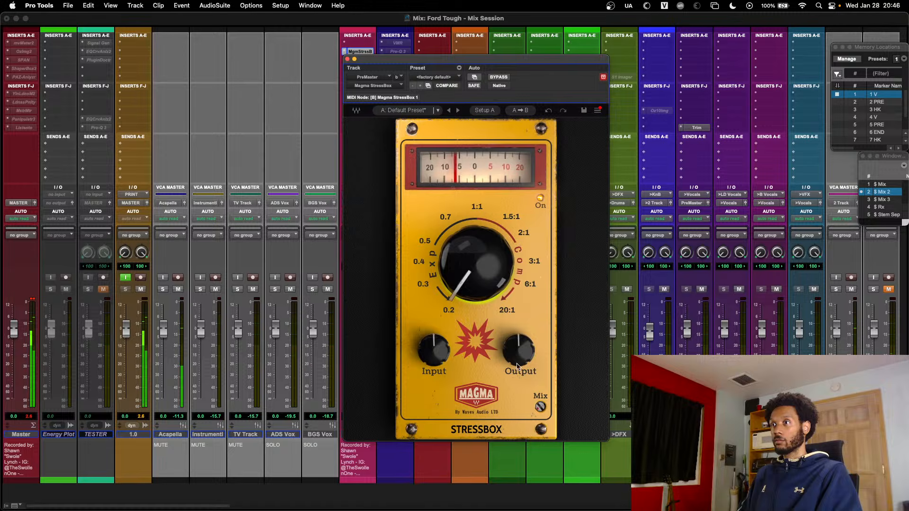
# - Raise the mix slightly and the output to 4.0, and compare the full expansion against bypass
pyautogui.moveTo(540, 407); pyautogui.dragTo(541, 404)
pyautogui.moveTo(519, 352); pyautogui.dragTo(519, 346)
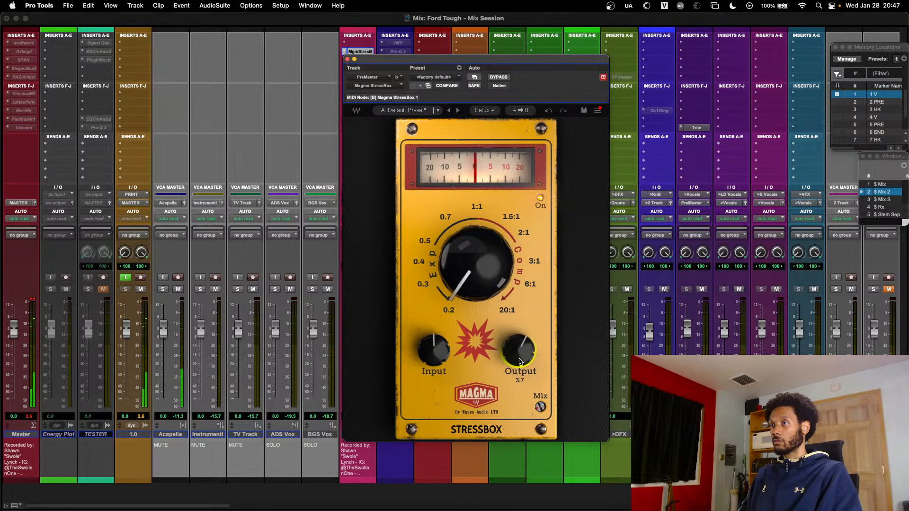
pyautogui.click(495, 77)
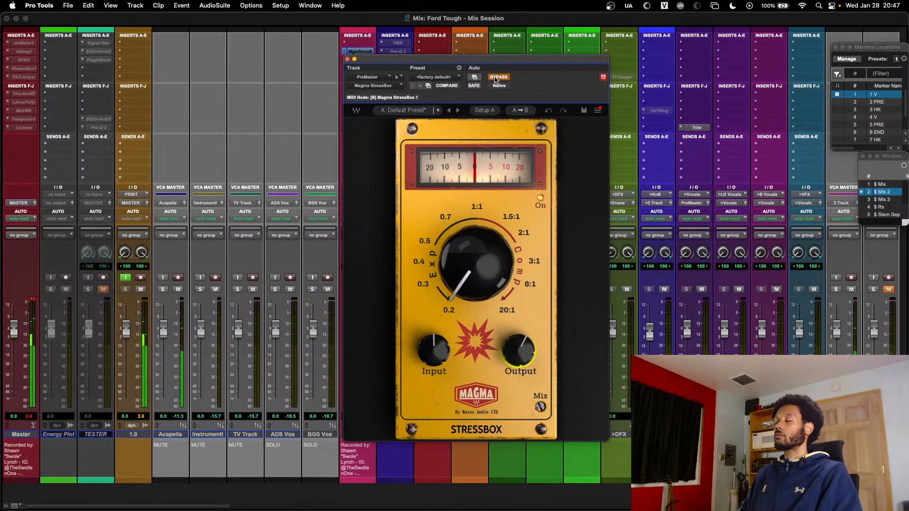
pyautogui.click(496, 78)
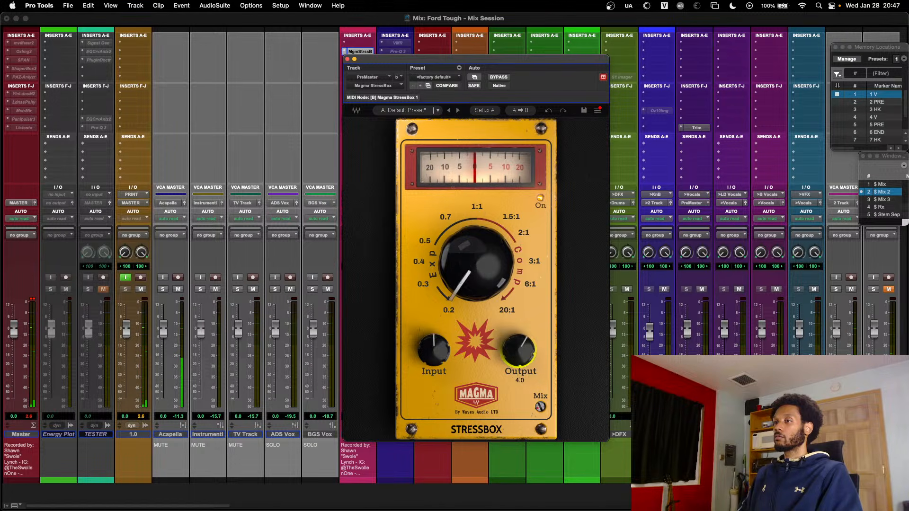
# - Raise the mix to 20 and compare the stronger expansion blend against bypass
pyautogui.moveTo(540, 408)
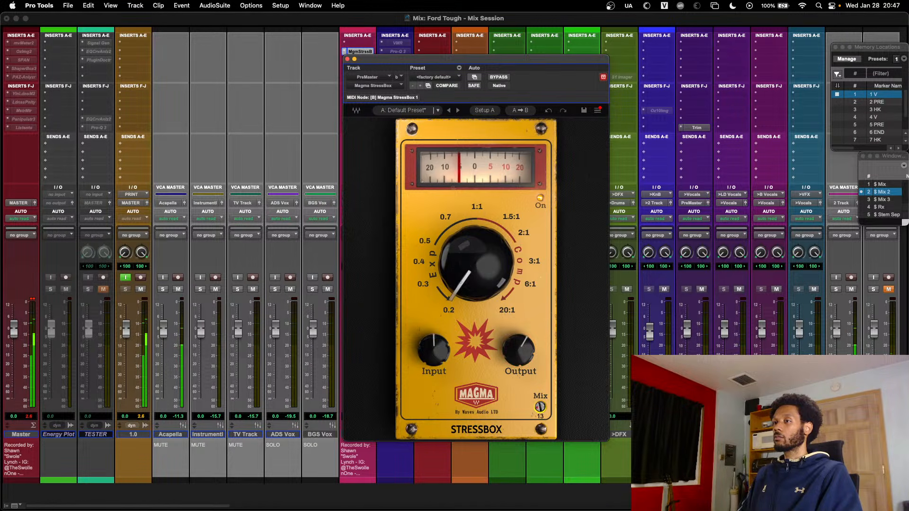
pyautogui.moveTo(540, 407); pyautogui.dragTo(540, 403)
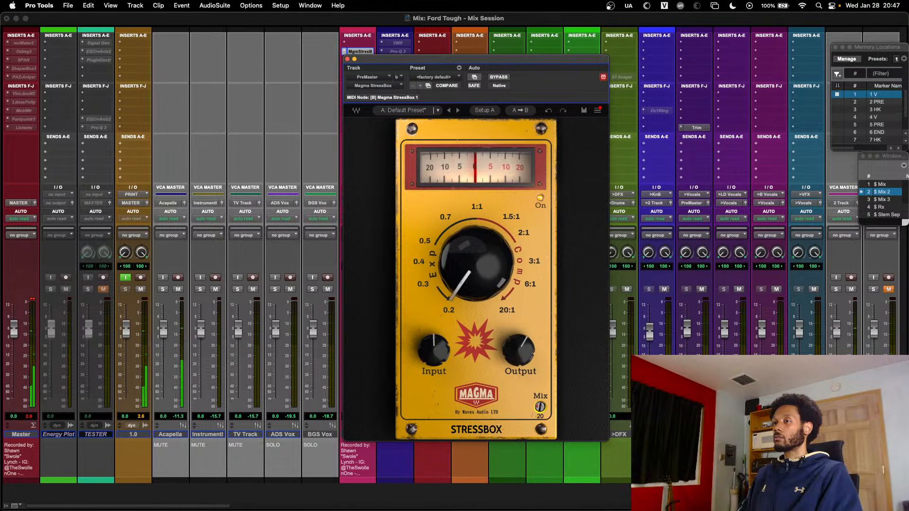
pyautogui.click(503, 79)
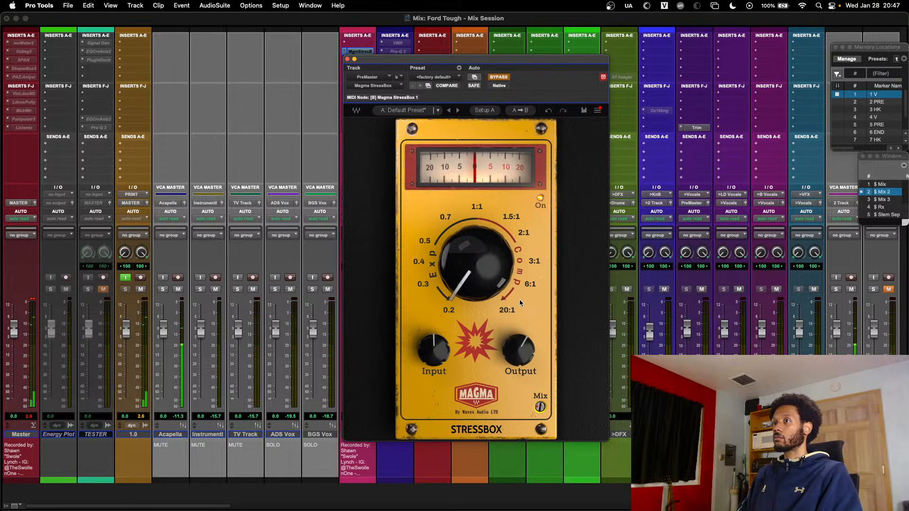
pyautogui.click(504, 79)
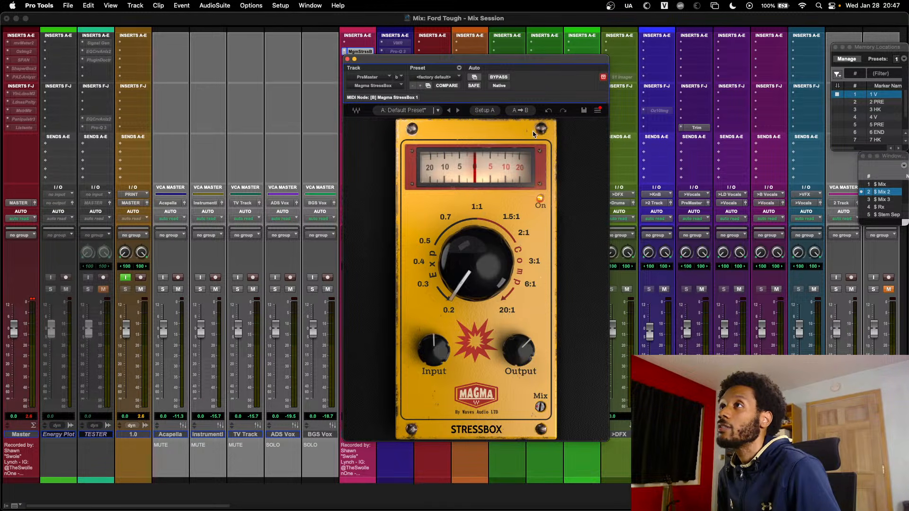
# - Return the ratio to about 1:1, then group it with input and output and move them together to 1.29, 3.0 and 8.9
pyautogui.click(477, 209)
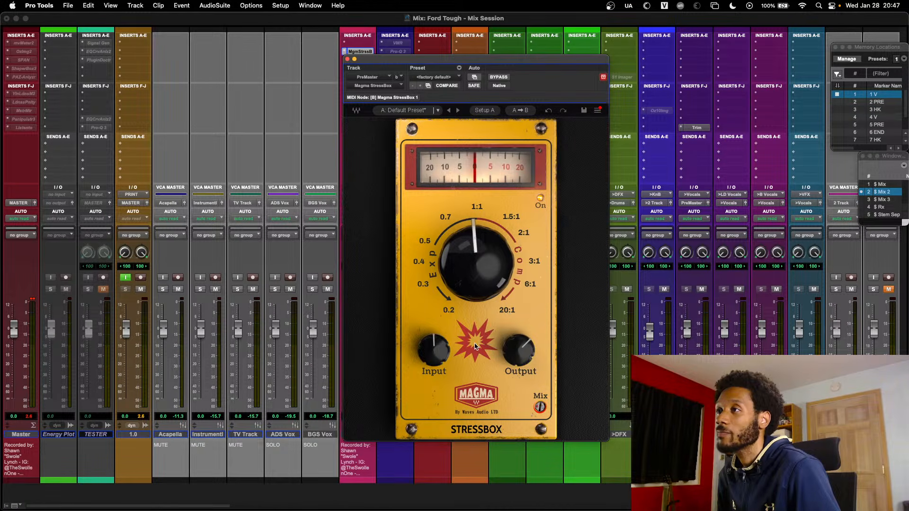
pyautogui.moveTo(433, 349); pyautogui.dragTo(434, 356)
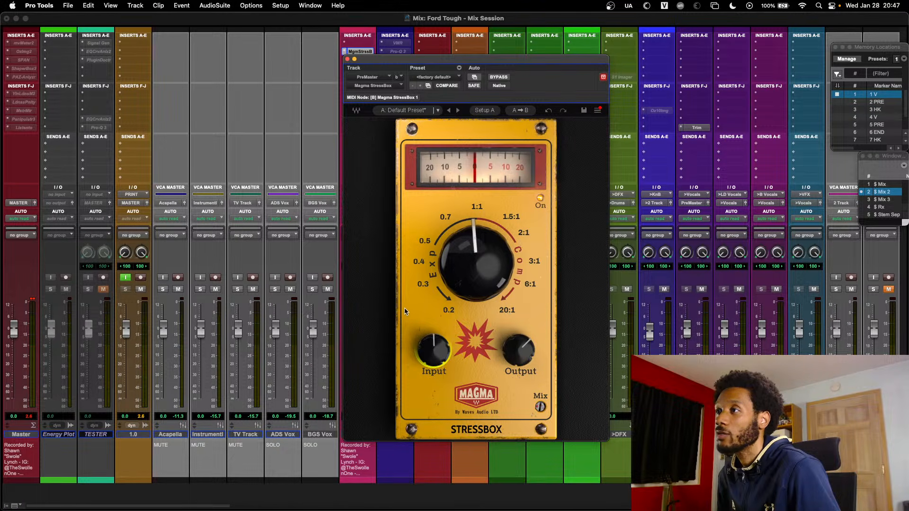
pyautogui.moveTo(404, 312); pyautogui.dragTo(512, 347)
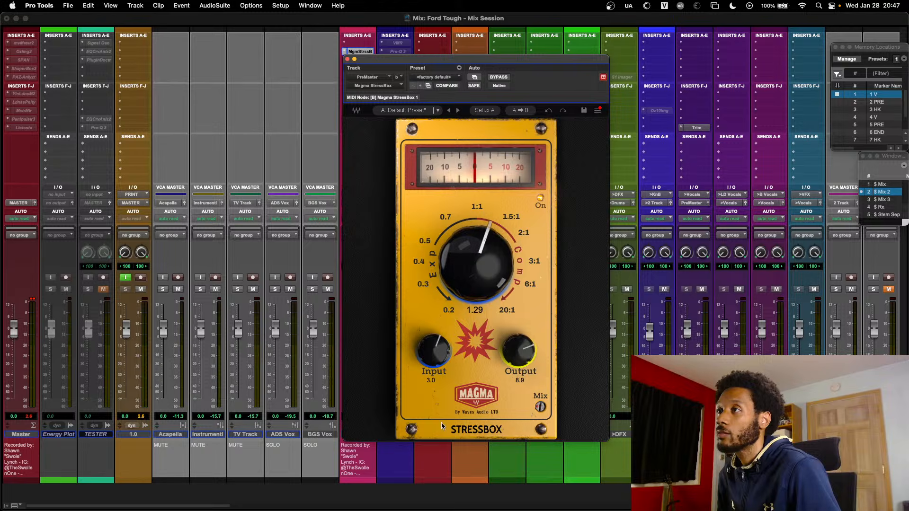
# - Raise the grouped knobs further, with the ratio near 1.5:1 and the mix at 22, and lower input and output together during playback
pyautogui.moveTo(413, 389); pyautogui.dragTo(531, 236)
pyautogui.moveTo(479, 253); pyautogui.dragTo(479, 248)
pyautogui.moveTo(404, 210); pyautogui.dragTo(543, 414)
pyautogui.press('space')
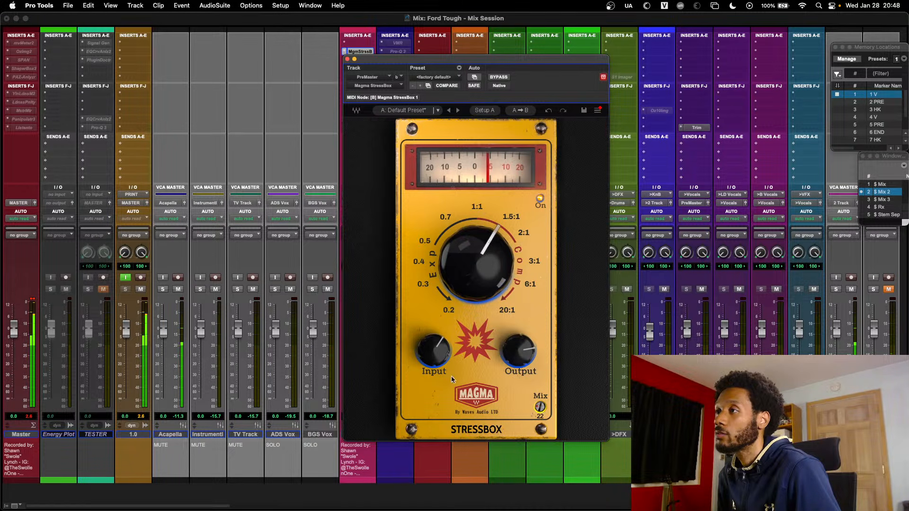
pyautogui.moveTo(378, 345); pyautogui.dragTo(521, 365)
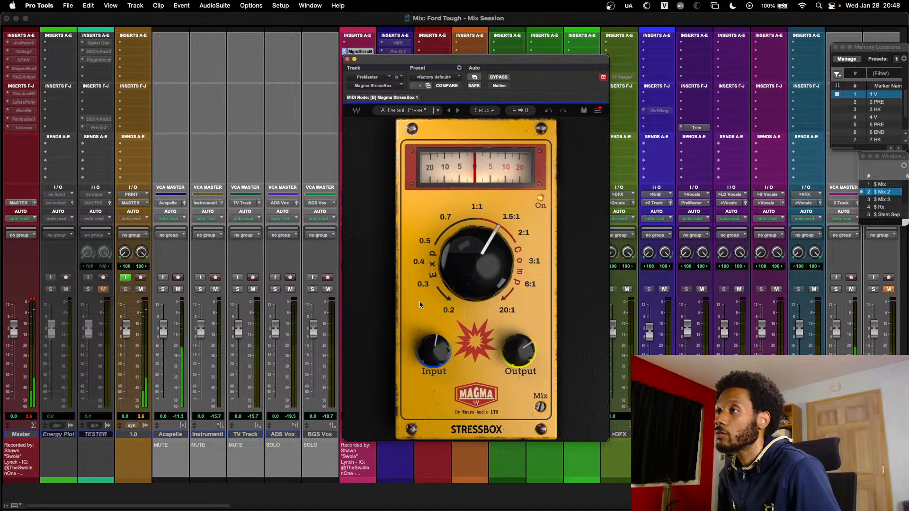
# - Reset StressBox to the factory default preset, then group the ratio and output knobs and move them together to 1.24 and 1.9
pyautogui.click(435, 78)
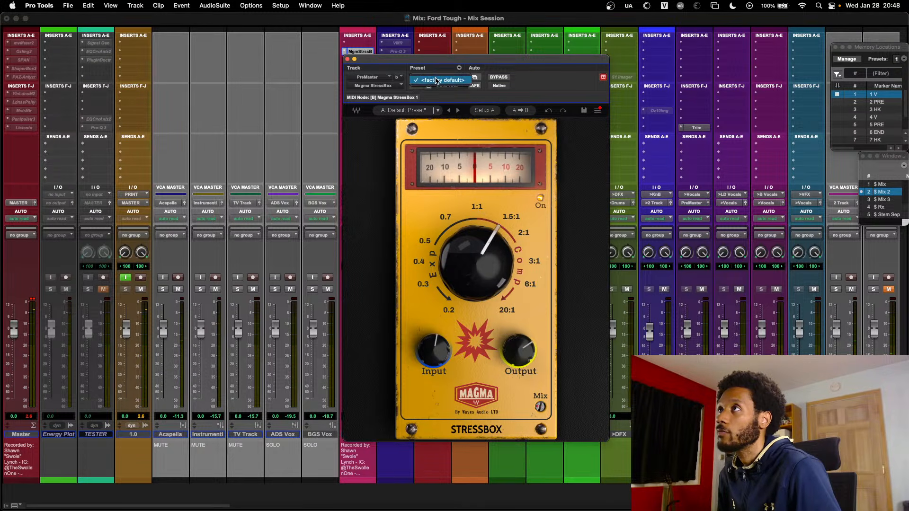
pyautogui.click(436, 80)
pyautogui.moveTo(542, 227); pyautogui.dragTo(500, 355)
pyautogui.moveTo(480, 282); pyautogui.dragTo(482, 284)
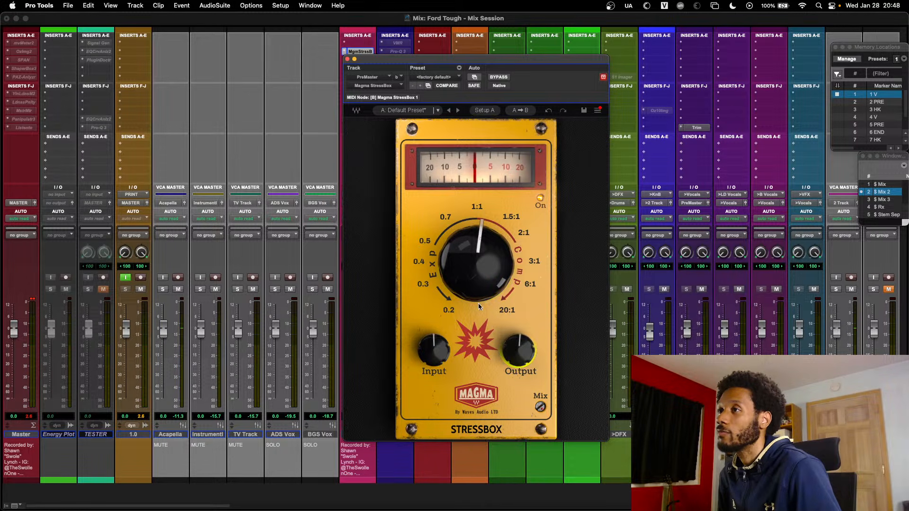
pyautogui.click(482, 268)
pyautogui.moveTo(562, 341); pyautogui.dragTo(473, 251)
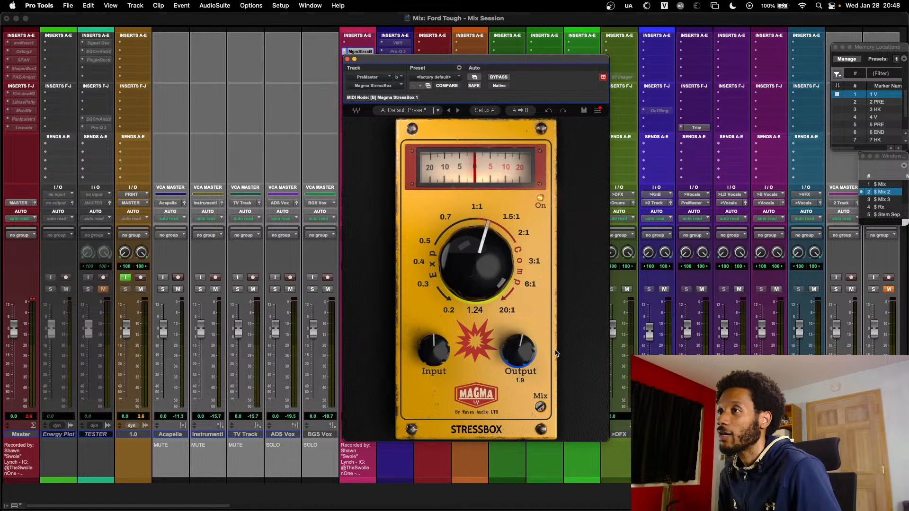
# - Raise the grouped ratio and output knobs to a ratio of 1.81, then move them again from their defaults and reset them
pyautogui.moveTo(570, 342); pyautogui.dragTo(477, 248)
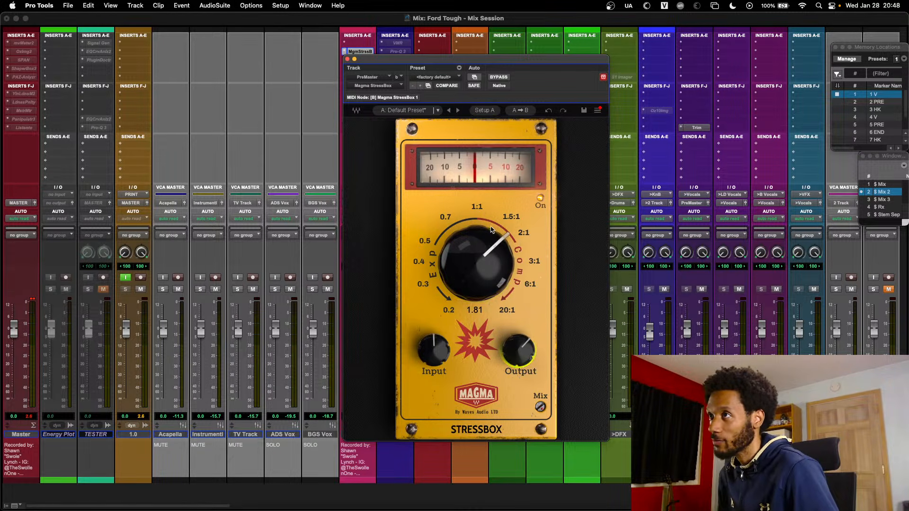
pyautogui.moveTo(474, 255); pyautogui.dragTo(474, 266)
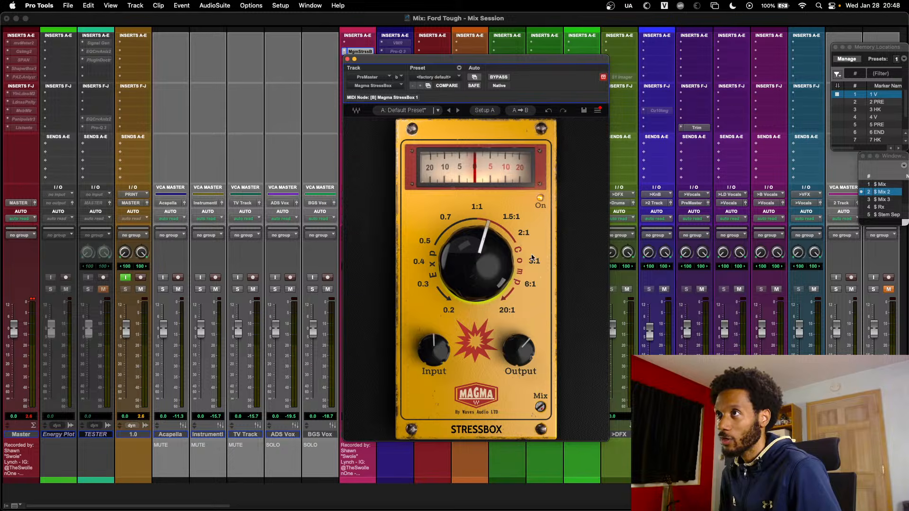
pyautogui.keyDown('alt'); pyautogui.click(481, 269); pyautogui.keyUp('alt')
pyautogui.keyDown('alt'); pyautogui.click(510, 345); pyautogui.keyUp('alt')
pyautogui.moveTo(555, 346); pyautogui.dragTo(491, 265)
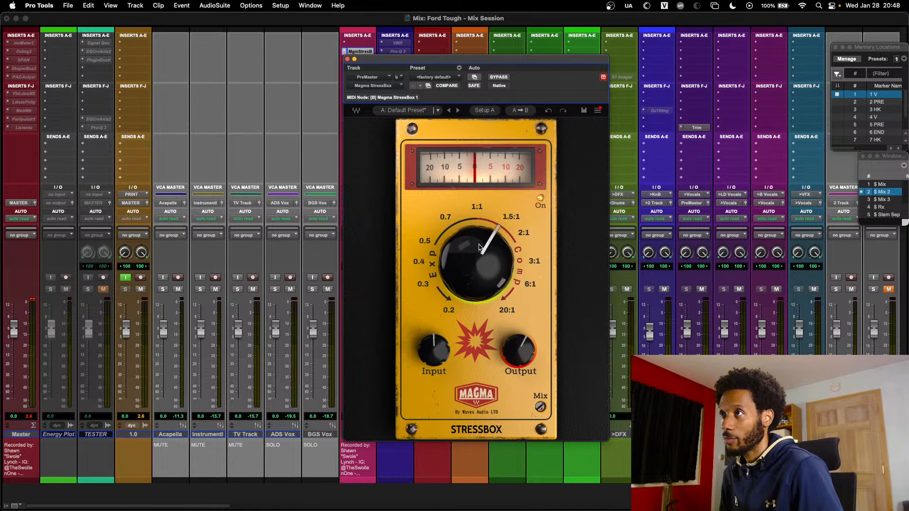
pyautogui.keyDown('alt'); pyautogui.click(482, 271); pyautogui.keyUp('alt')
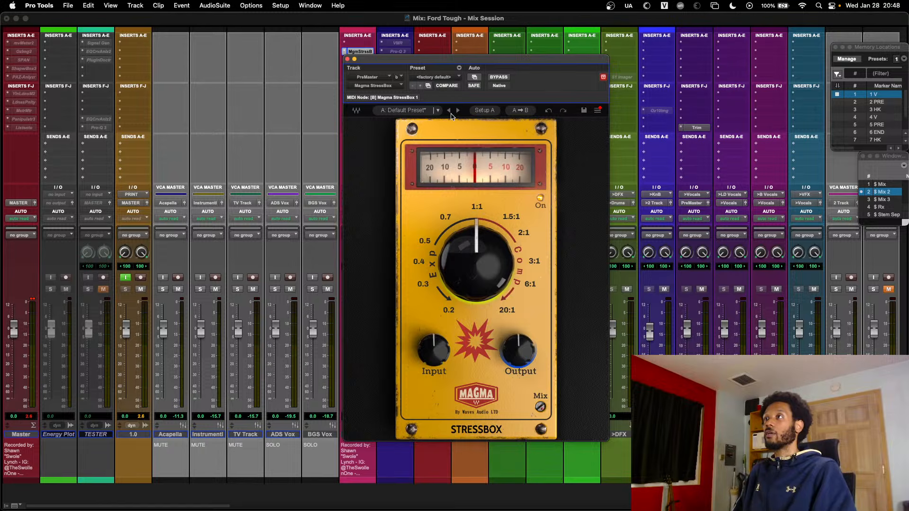
# - Close the StressBox window, save the session and look across the mixer channels
pyautogui.press('super+w')
pyautogui.press('super+s')
pyautogui.hscroll(20, 445, 120)
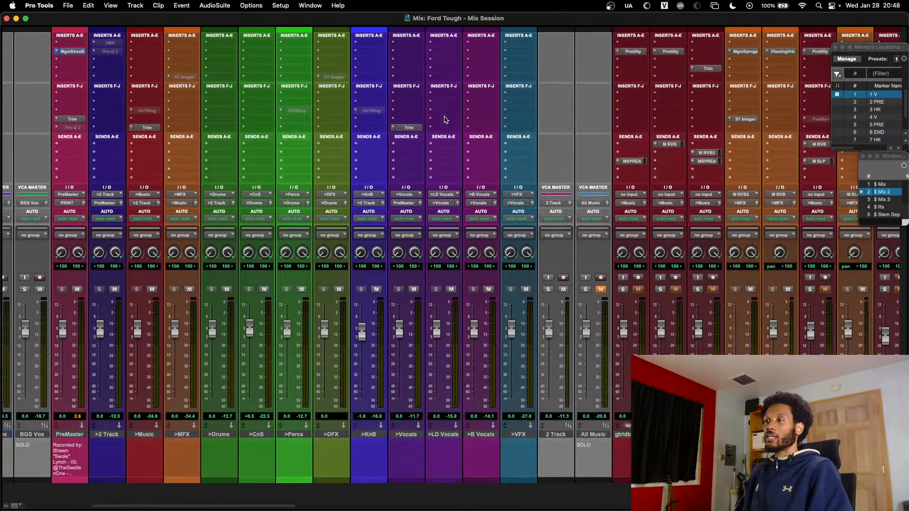
pyautogui.hscroll(20, 445, 120)
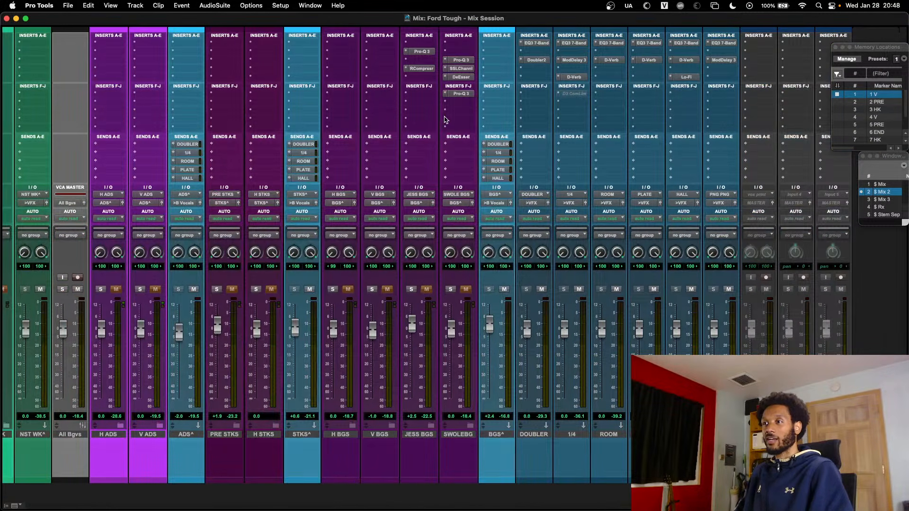
pyautogui.hscroll(-10, 445, 120)
pyautogui.hscroll(-10, 469, 211)
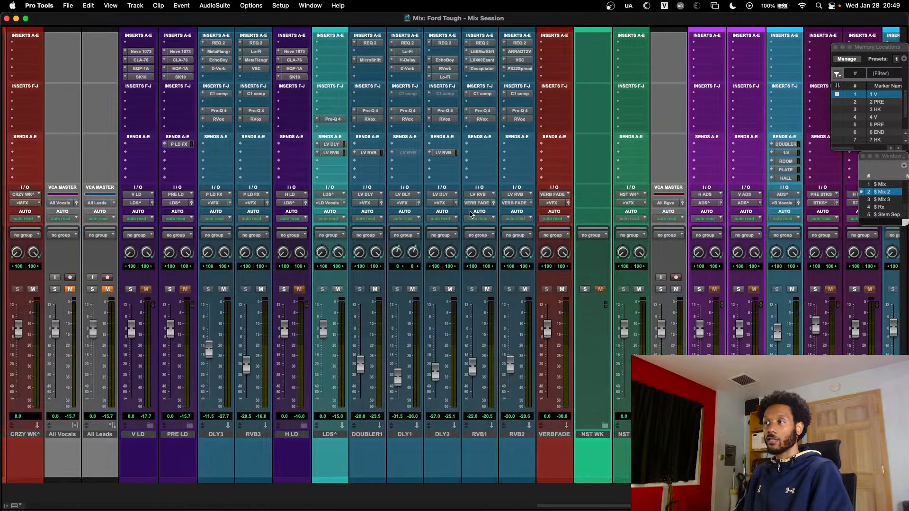
# - Show the Edit window and play the HH LOOP track soloed from the 2 PRE marker at bar 13
pyautogui.press('super+equal')
pyautogui.press('r')
pyautogui.press('r')
pyautogui.press('r')
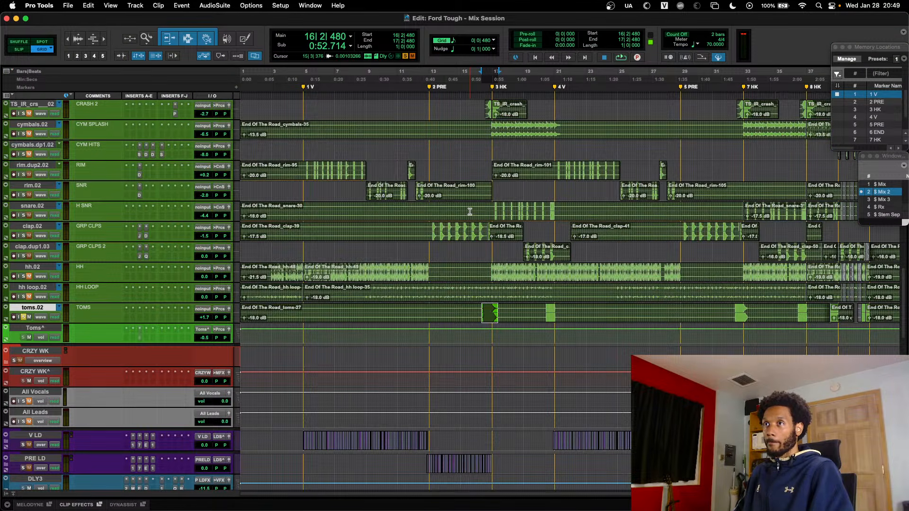
pyautogui.press('t')
pyautogui.press('t')
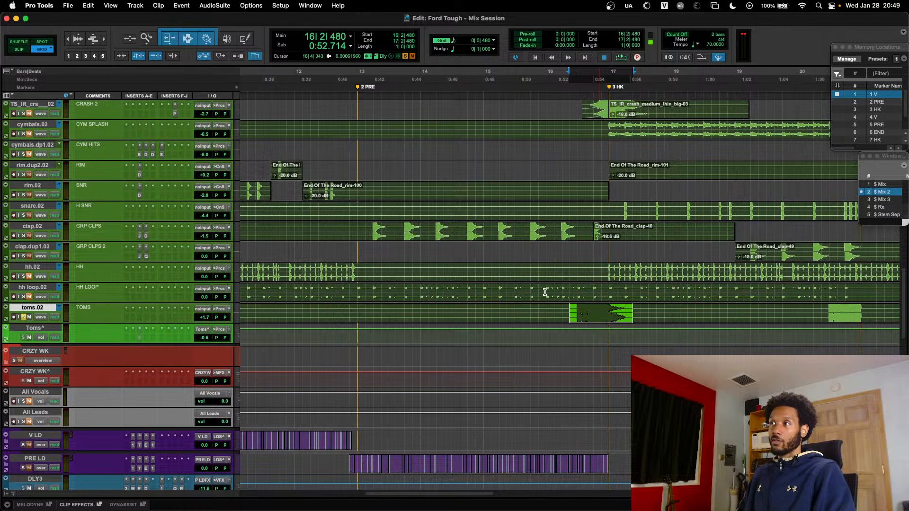
pyautogui.click(357, 287)
pyautogui.press('space')
pyautogui.hotkey('shift', 's')
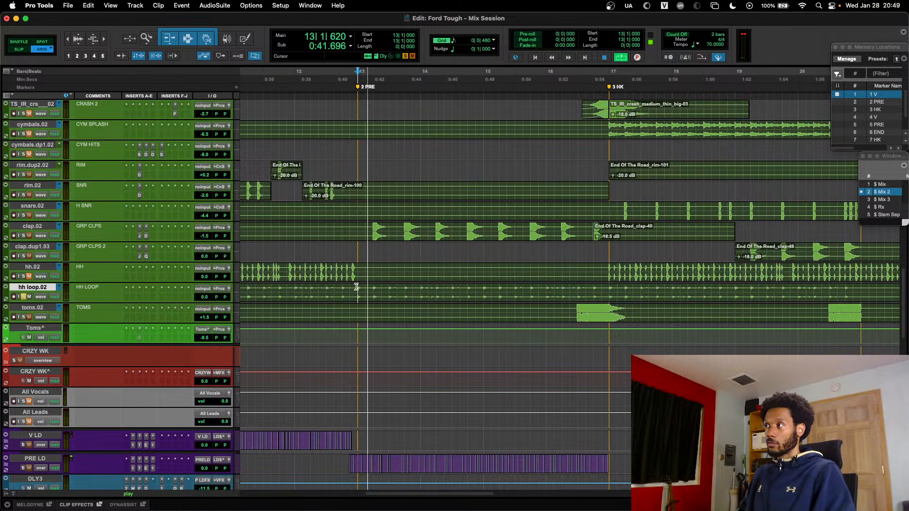
# - Play the HH track soloed from the 3 HK marker, then select HH and HH LOOP from bar 17 to 21 and clear the solo
pyautogui.click(607, 270)
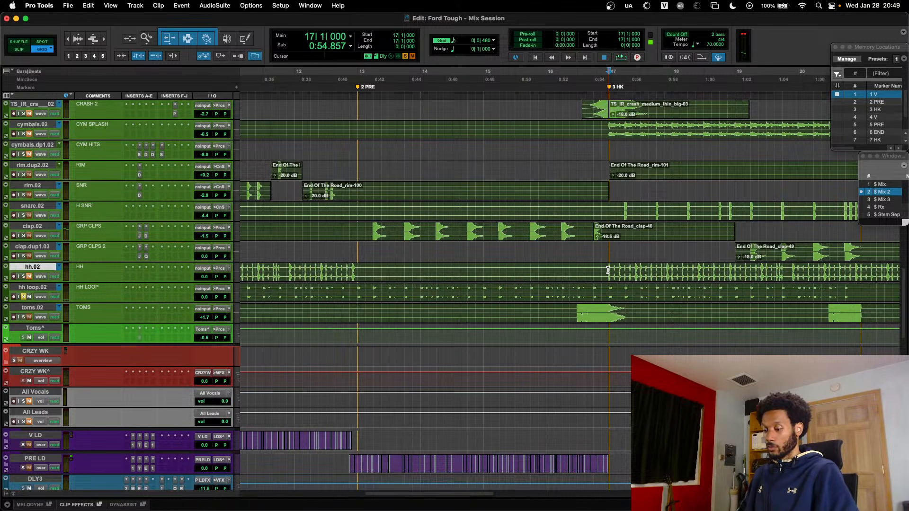
pyautogui.hotkey('shift', 's')
pyautogui.press('space')
pyautogui.hscroll(3, 706, 292)
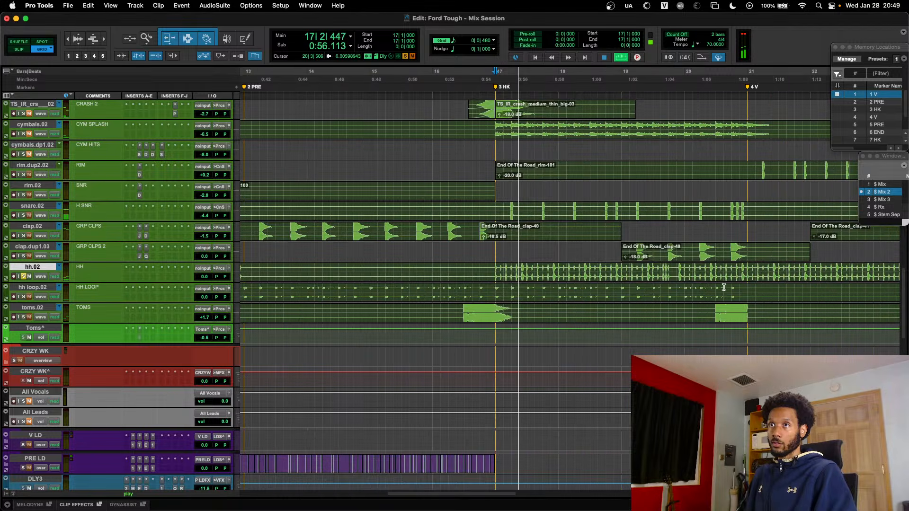
pyautogui.press('space')
pyautogui.keyDown('shift'); pyautogui.click(747, 290); pyautogui.keyUp('shift')
pyautogui.hotkey('shift', 's')
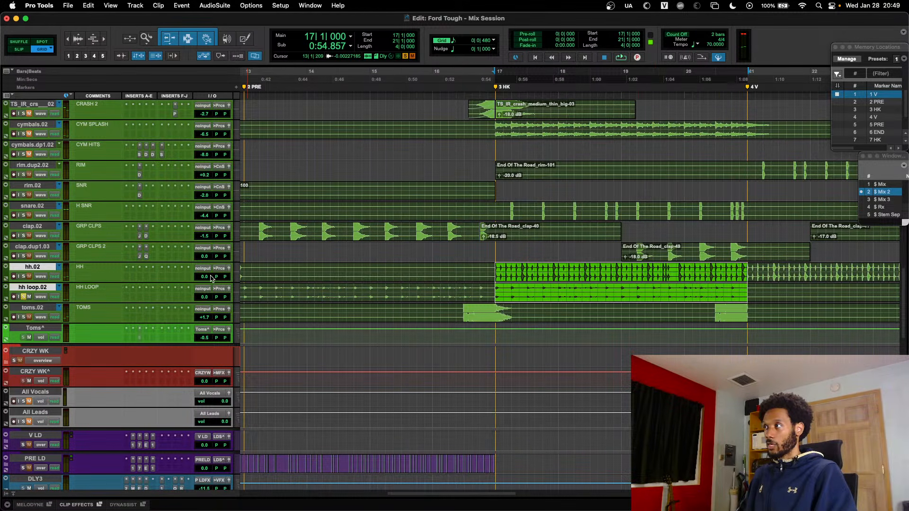
pyautogui.click(26, 297)
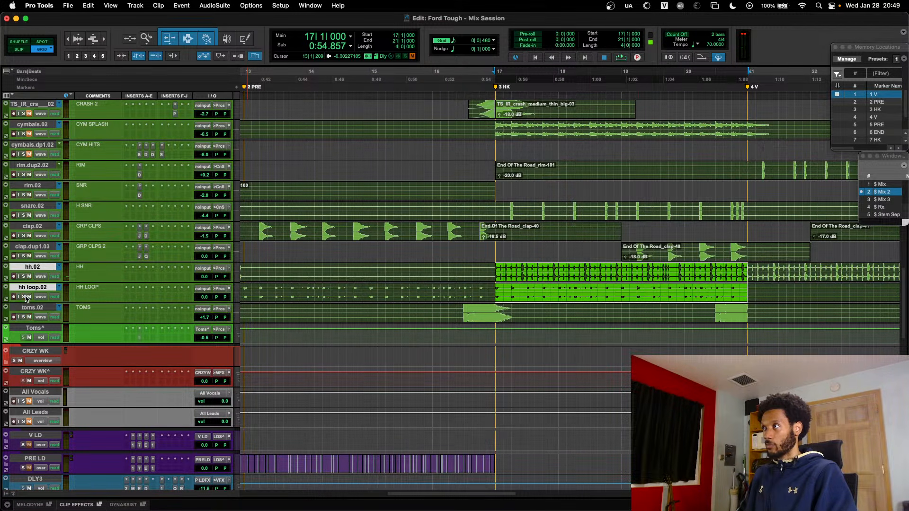
# - Return to the Mix window and open StressBox from the PreMaster track's insert
pyautogui.press('super+equal')
pyautogui.hscroll(-10, 310, 308)
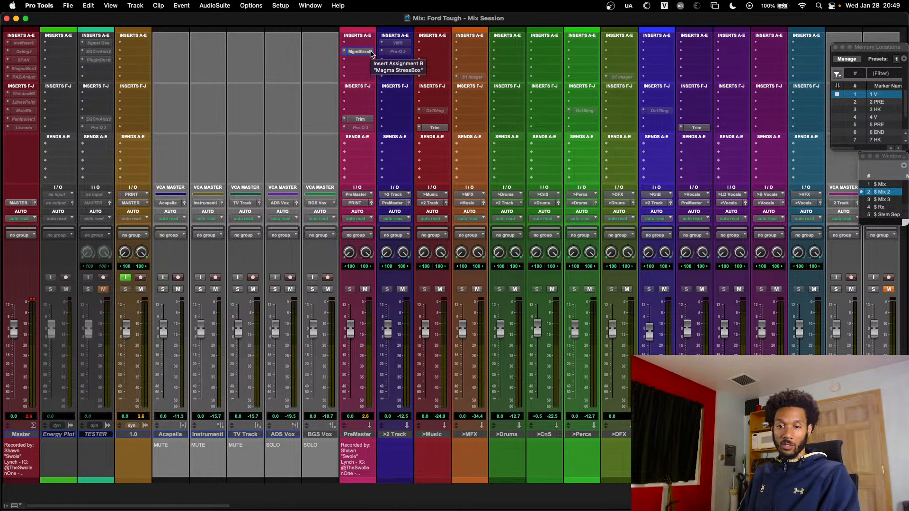
pyautogui.click(371, 52)
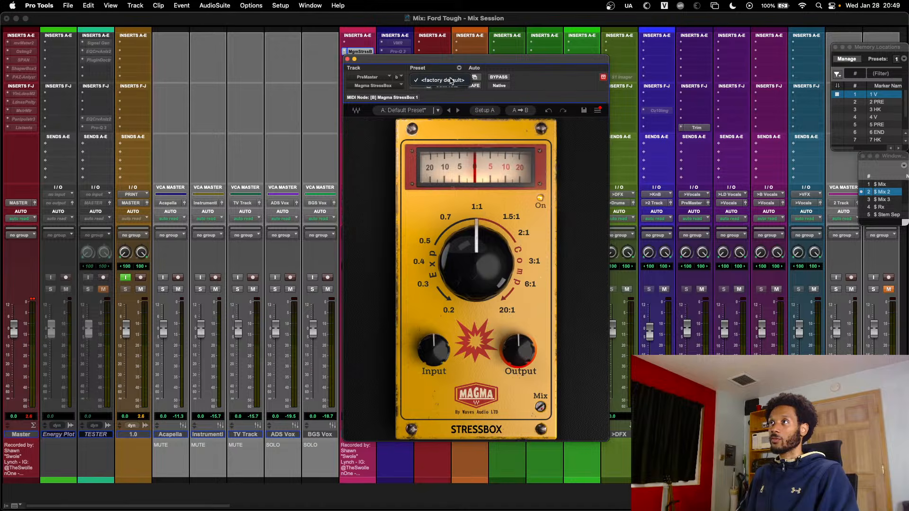
pyautogui.moveTo(487, 64); pyautogui.dragTo(445, 60)
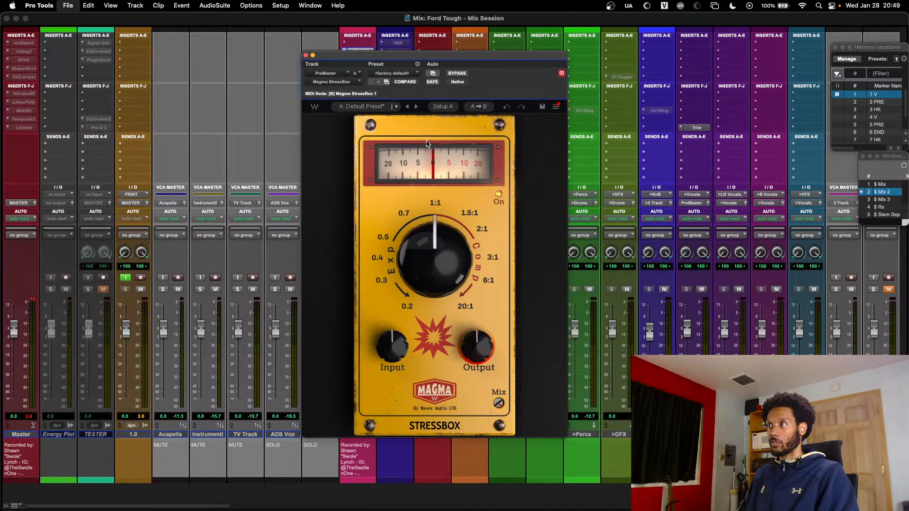
# - Set the StressBox ratio to 1.63 and lower the output to -8.0 during playback
pyautogui.moveTo(431, 267)
pyautogui.moveTo(431, 268); pyautogui.dragTo(430, 248)
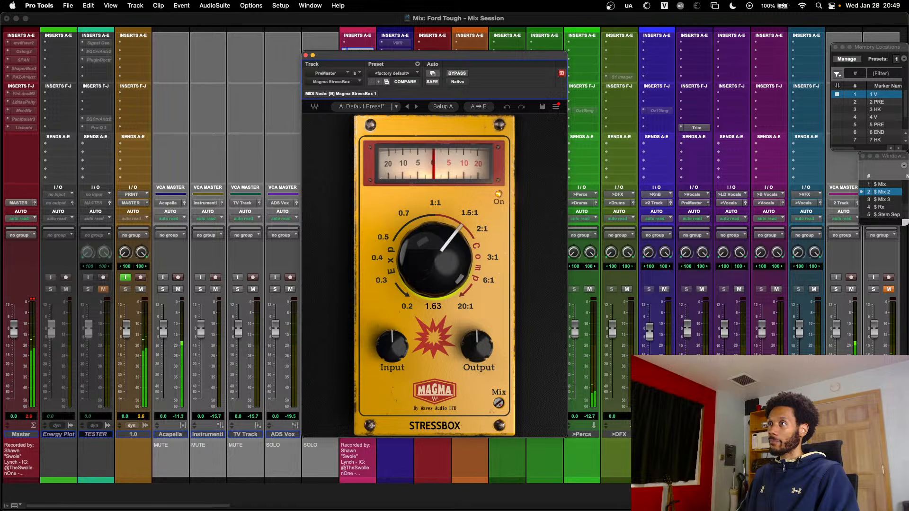
pyautogui.moveTo(477, 346)
pyautogui.moveTo(478, 346); pyautogui.dragTo(476, 357)
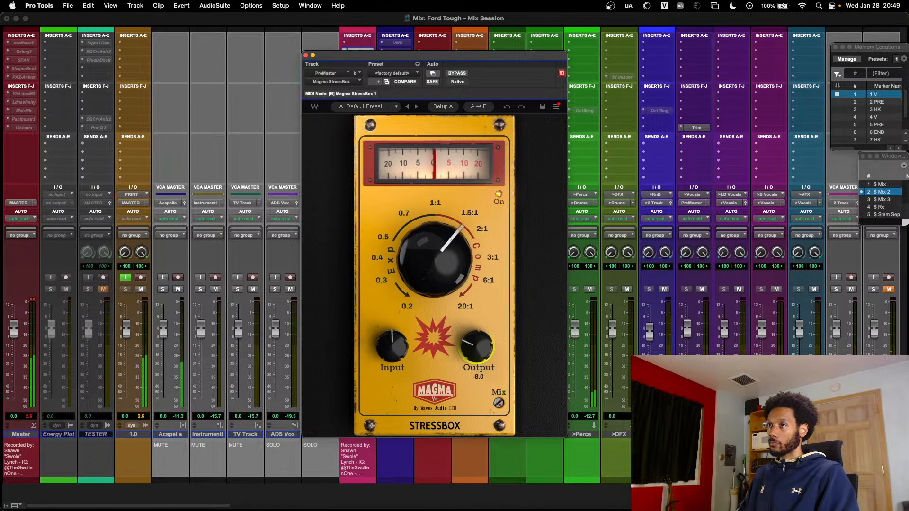
# - Compare the compression against bypass, lower the output to -10.0 and compare it with bypass again
pyautogui.click(457, 74)
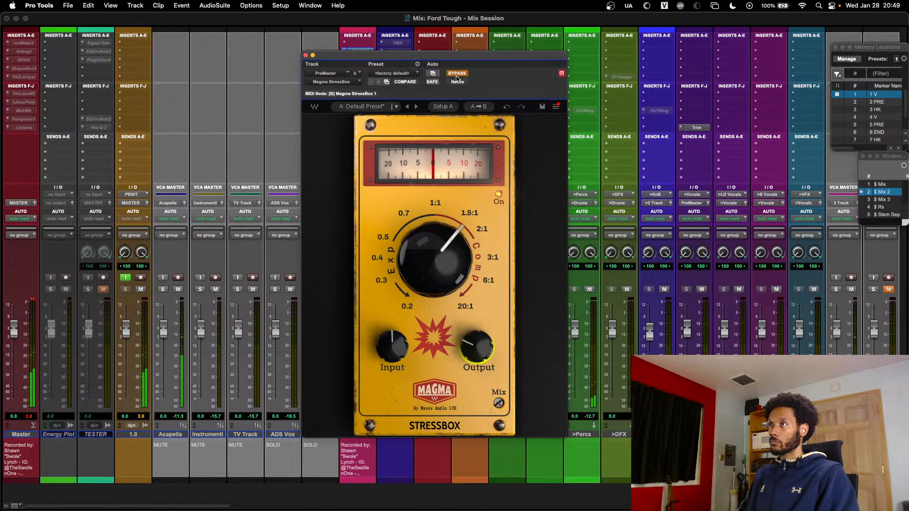
pyautogui.click(457, 74)
pyautogui.moveTo(477, 348); pyautogui.dragTo(477, 355)
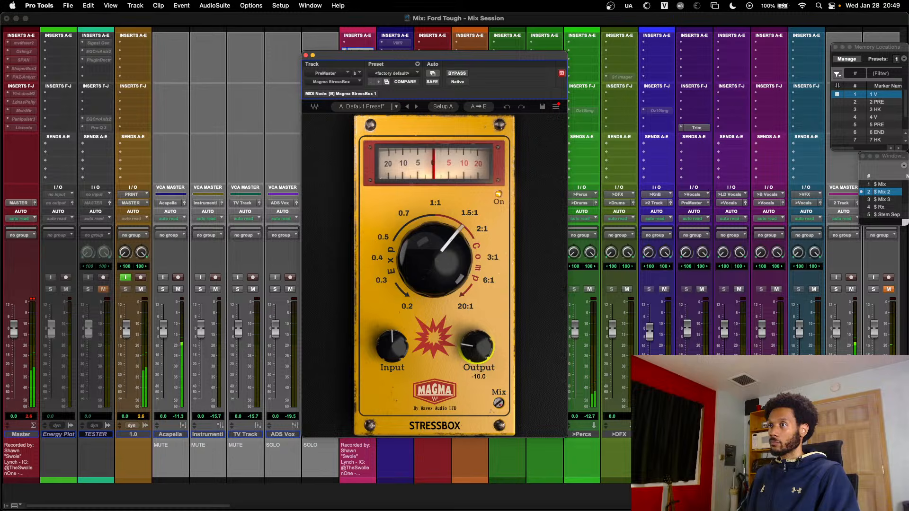
pyautogui.click(457, 74)
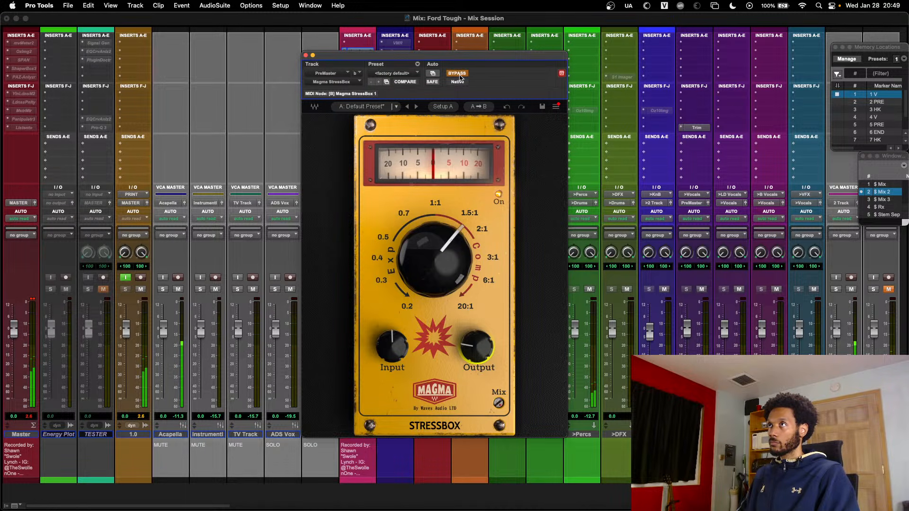
pyautogui.click(458, 74)
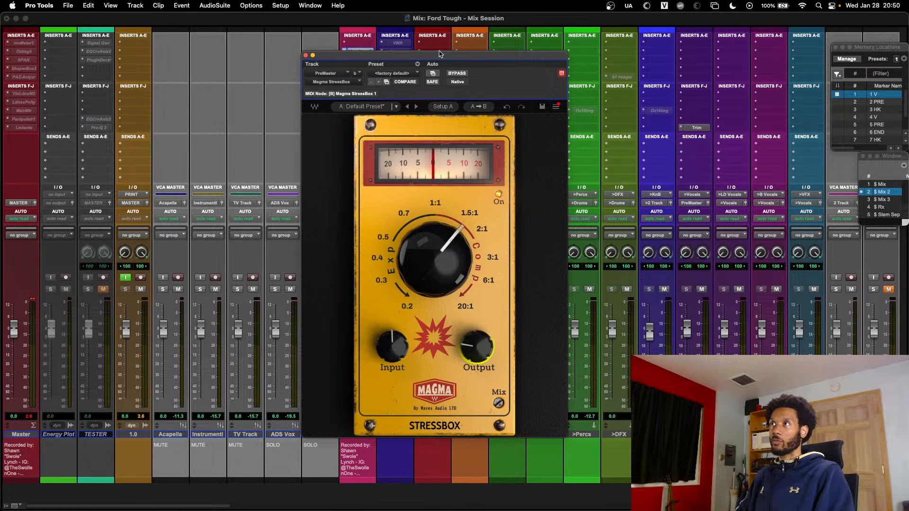
# - Reposition the StressBox window and set its GUI size to 100%
pyautogui.moveTo(440, 55); pyautogui.dragTo(488, 32)
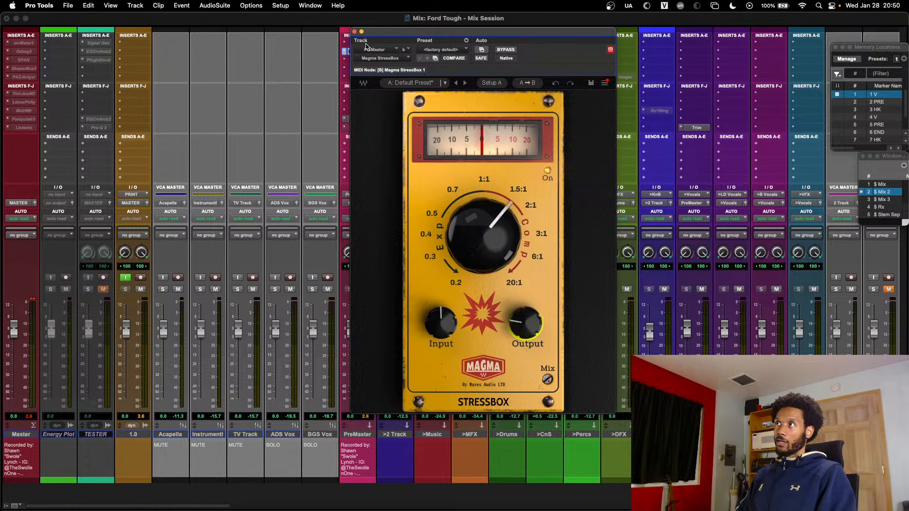
pyautogui.moveTo(355, 37); pyautogui.dragTo(327, 48)
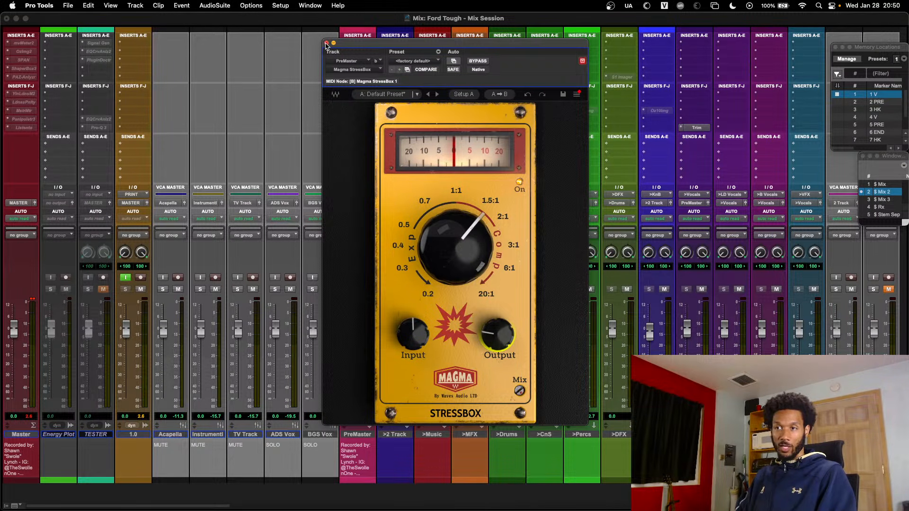
pyautogui.click(577, 94)
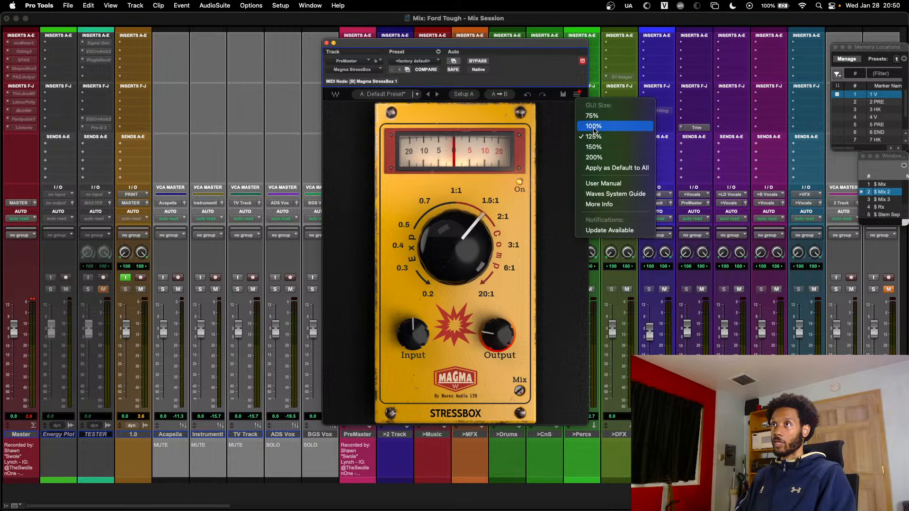
pyautogui.click(593, 126)
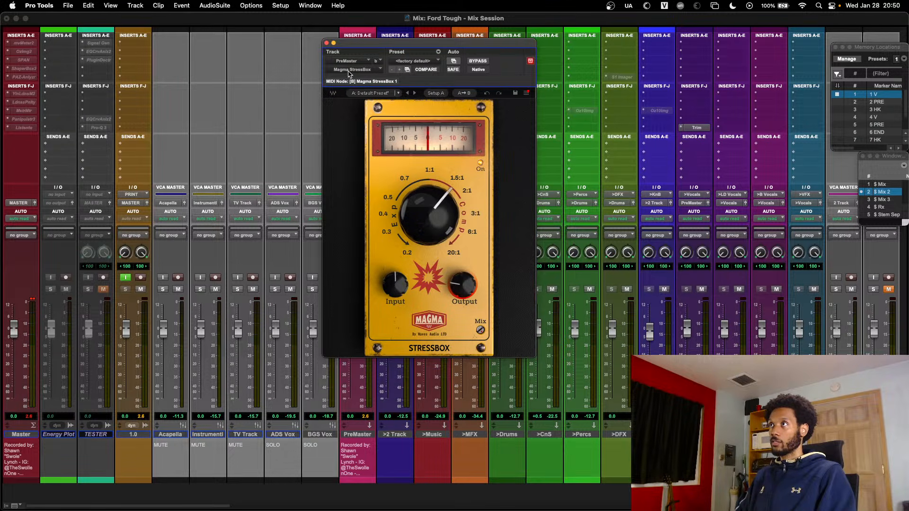
# - Remove StressBox from the PreMaster insert and close the empty plug-in window
pyautogui.click(349, 70)
pyautogui.click(353, 14)
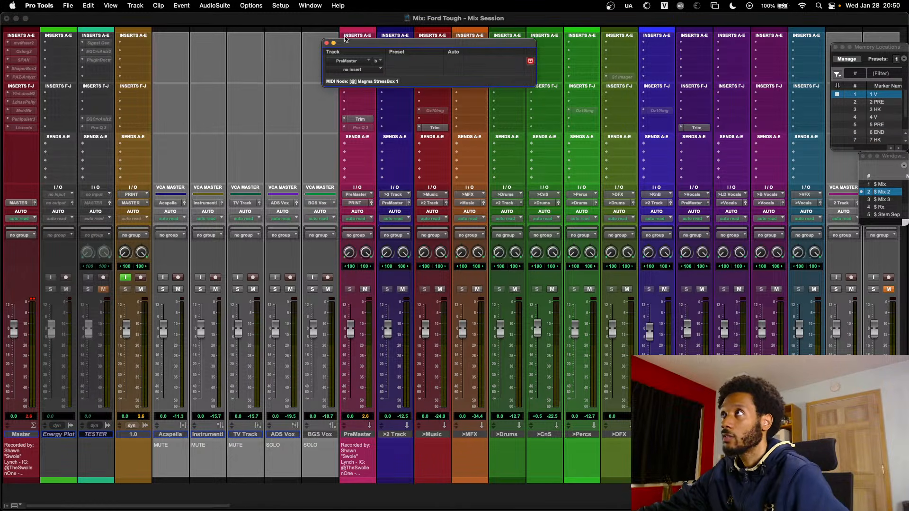
pyautogui.click(326, 43)
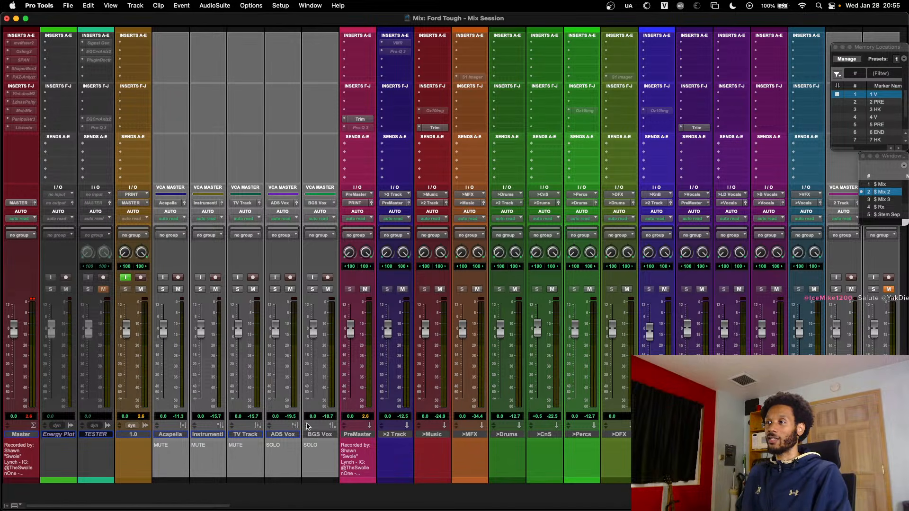
# - Switch to OBS and change the live scene to ENDING SOON
pyautogui.moveTo(335, 508)
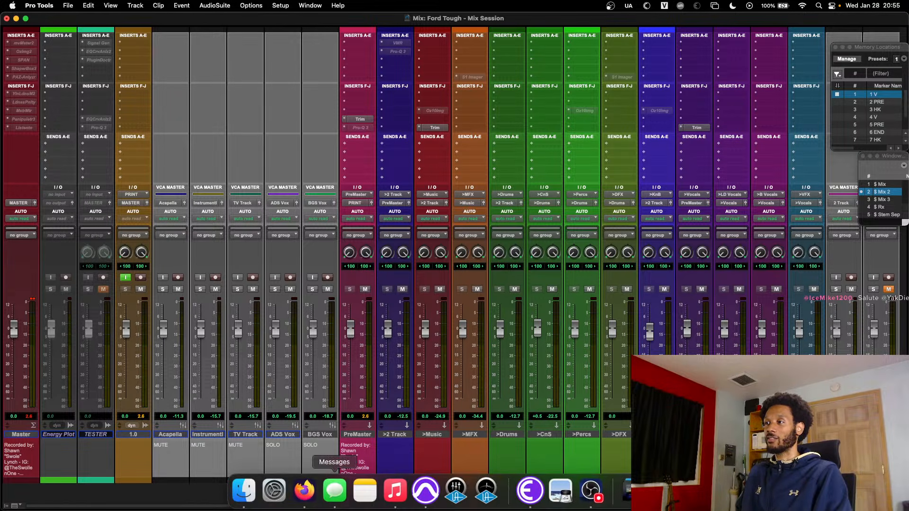
pyautogui.click(592, 494)
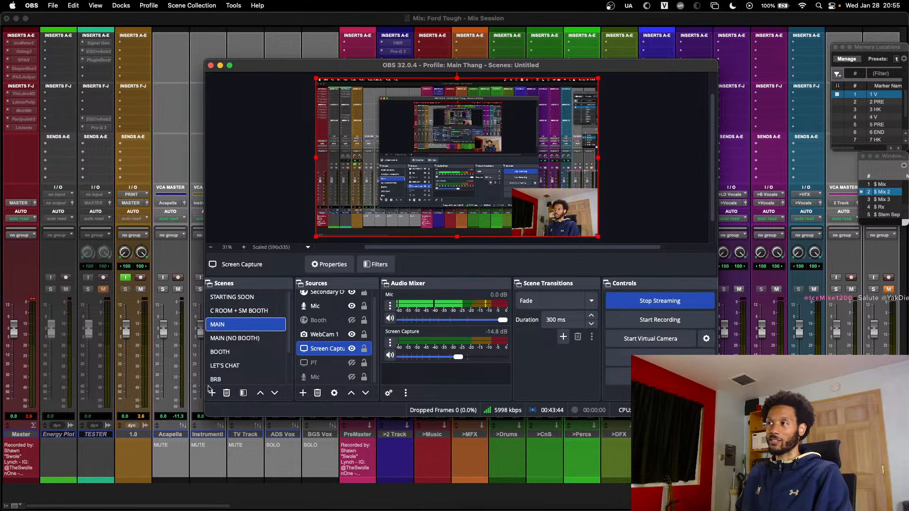
pyautogui.scroll(-3, 264, 351)
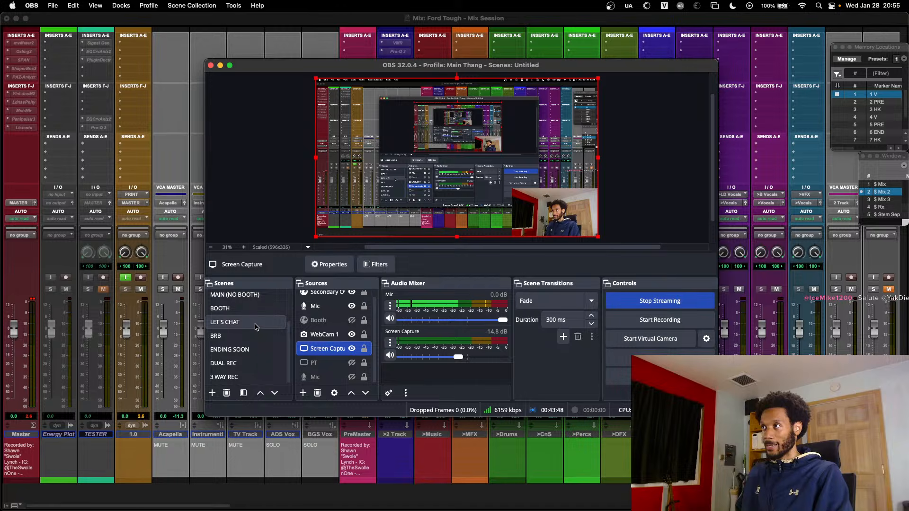
pyautogui.click(253, 350)
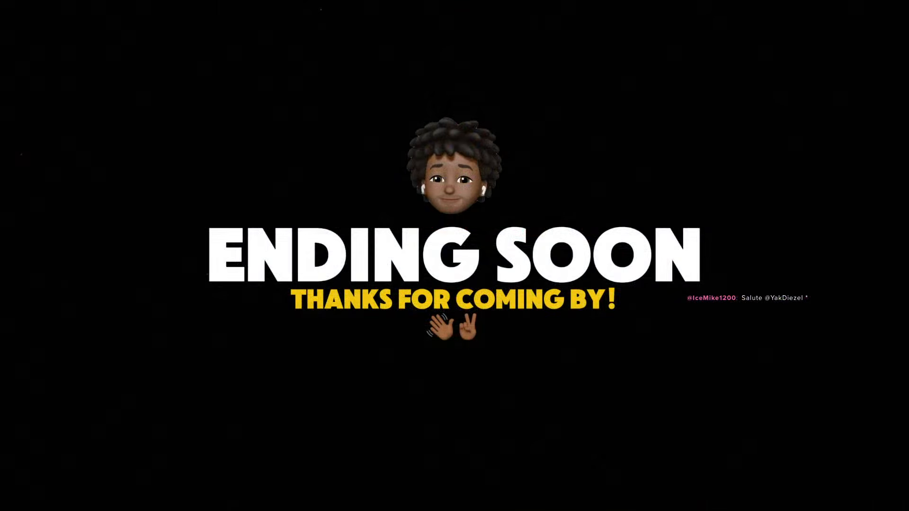